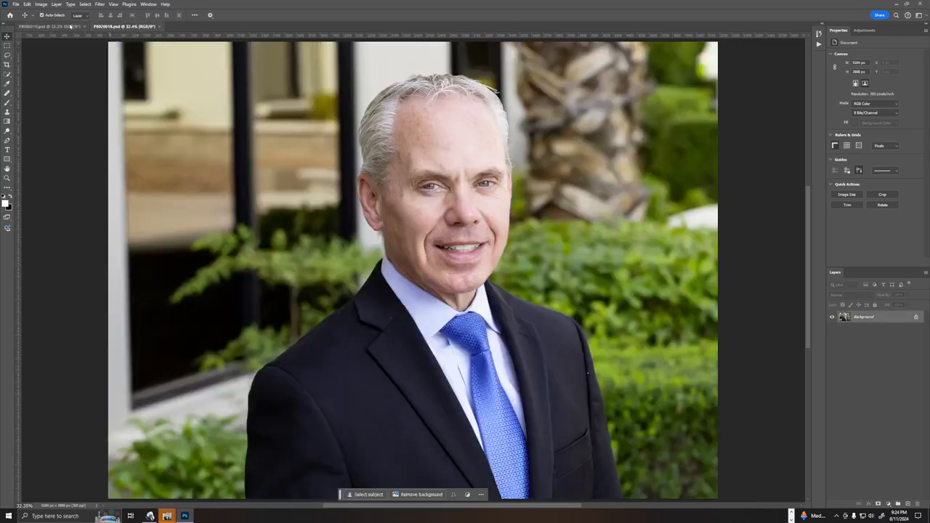
Switch to the open portrait of the bearded man and display the list of recorded actions.
{"action": "left_click", "coordinate": [71, 28]}
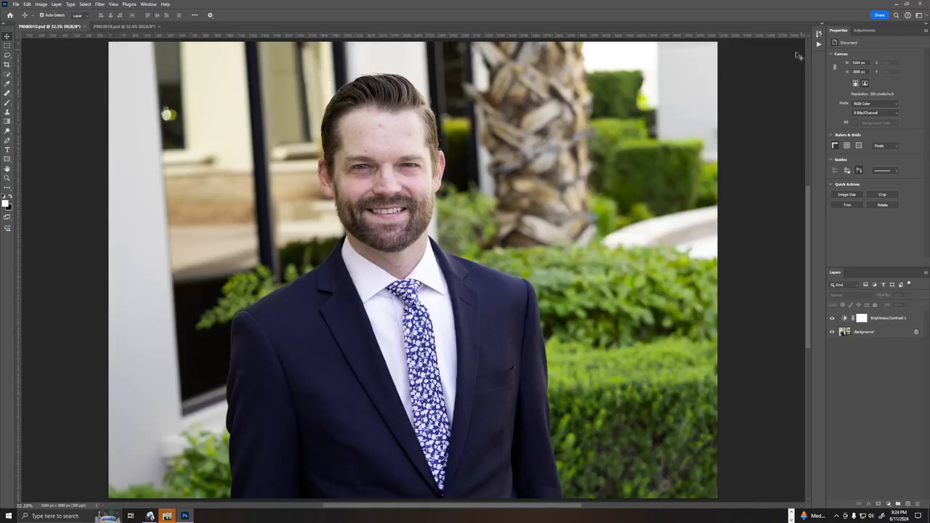
{"action": "left_click", "coordinate": [819, 44]}
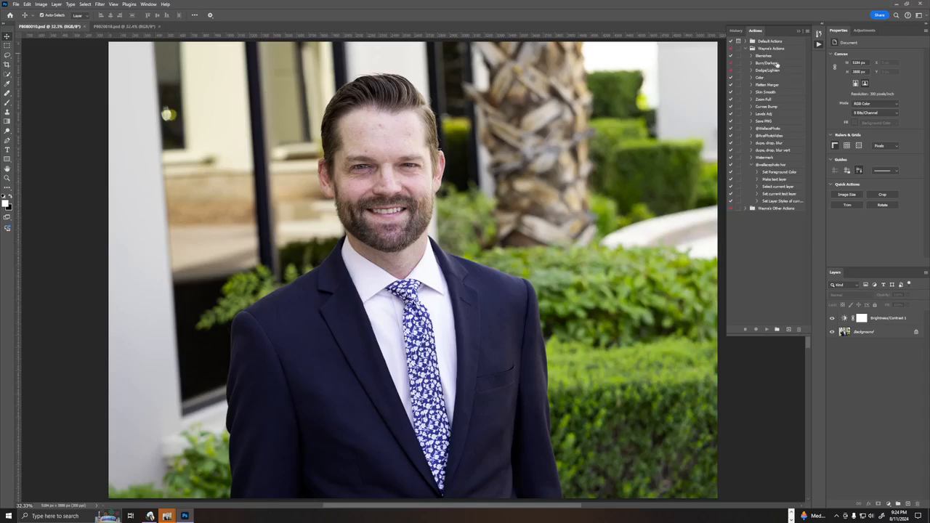
{"action": "double_click", "coordinate": [775, 57], "text": "ctrl"}
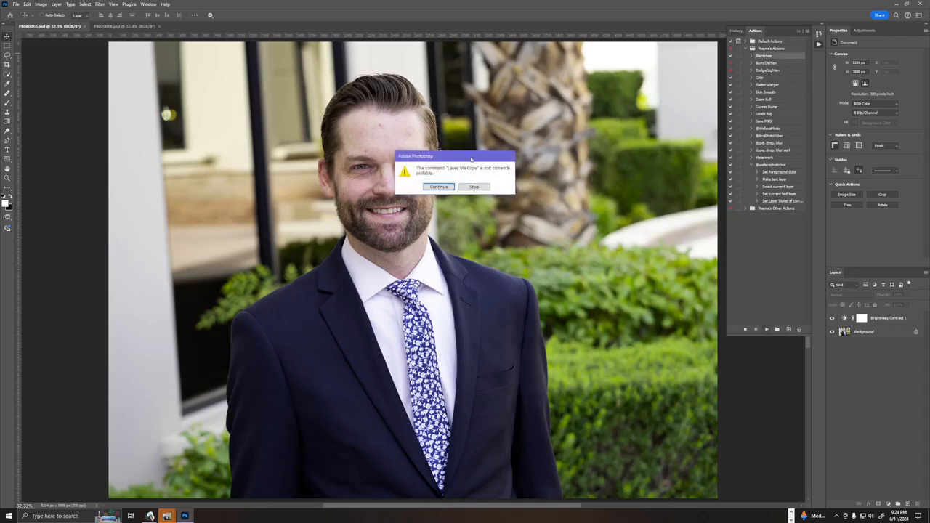
{"action": "left_click", "coordinate": [438, 187]}
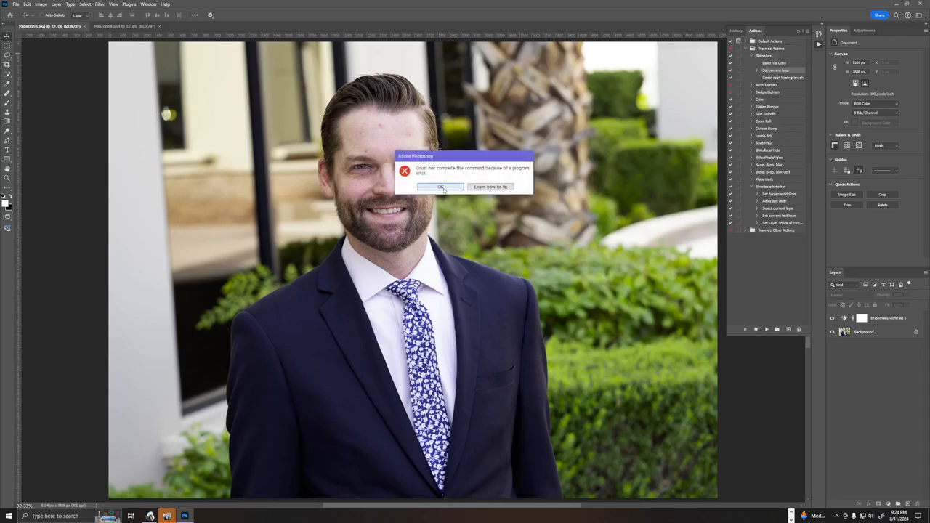
{"action": "left_click", "coordinate": [449, 189]}
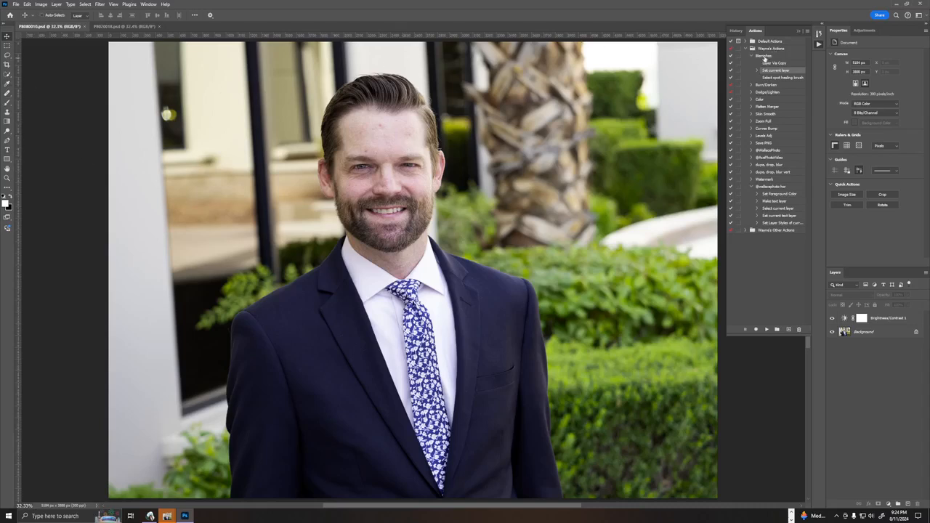
{"action": "double_click", "coordinate": [771, 62], "text": "ctrl"}
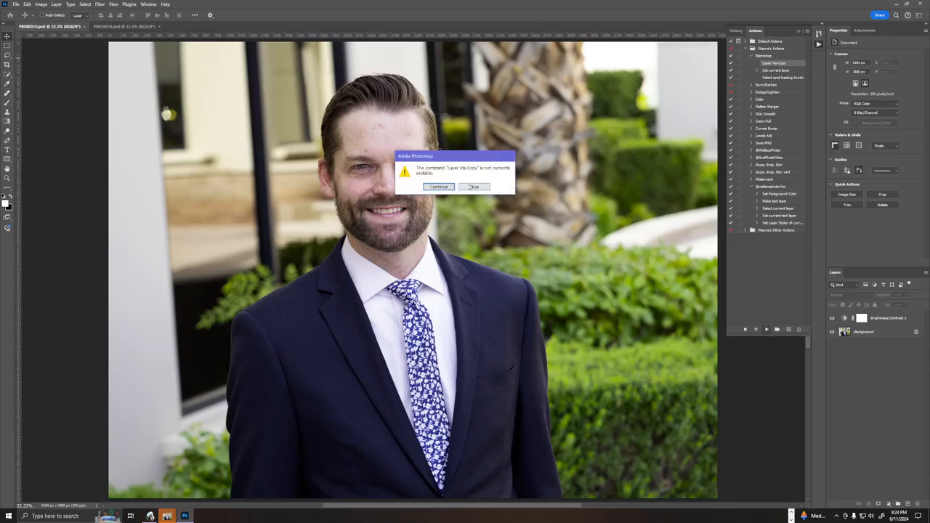
{"action": "left_click", "coordinate": [474, 187]}
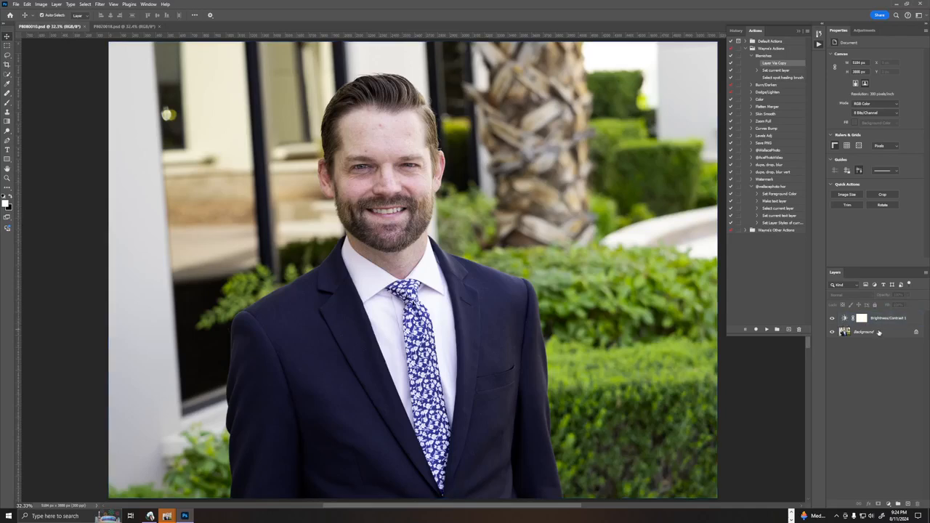
{"action": "double_click", "coordinate": [870, 334]}
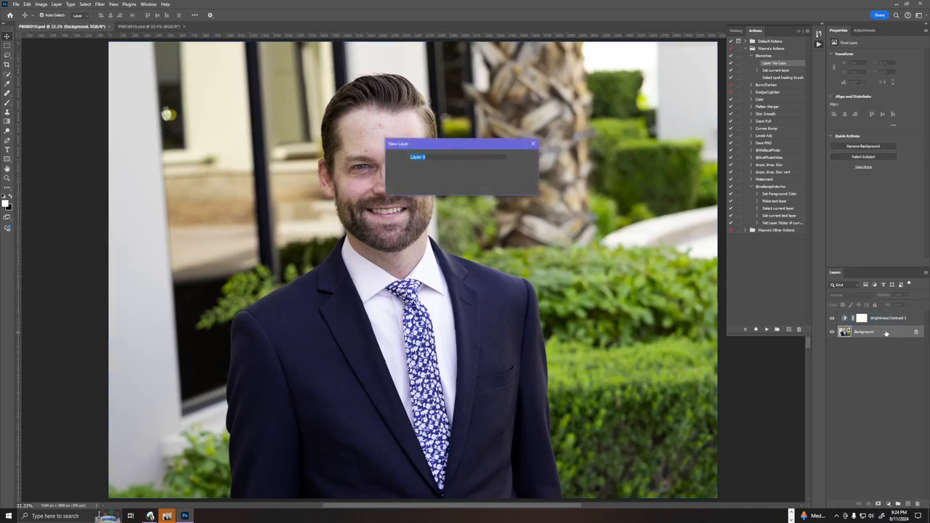
{"action": "left_click", "coordinate": [523, 169]}
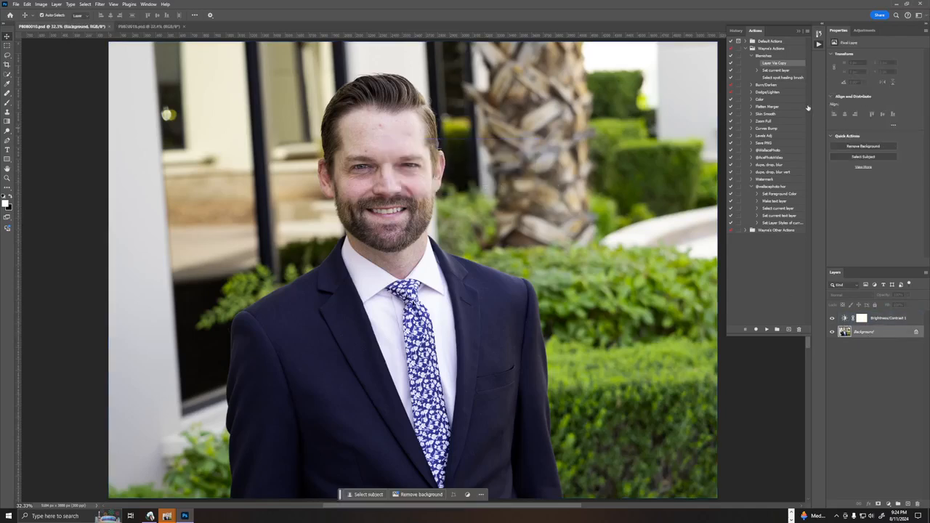
{"action": "double_click", "coordinate": [781, 107], "text": "ctrl"}
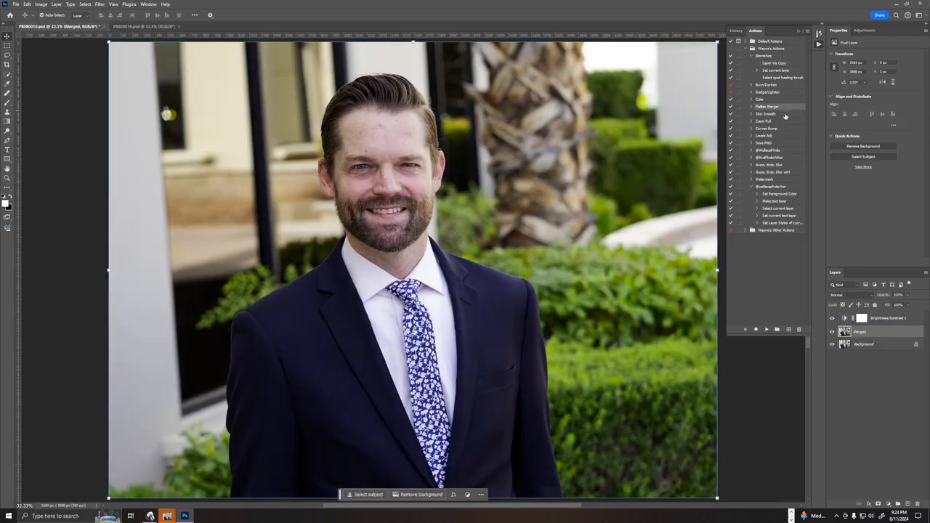
{"action": "key", "text": "ctrl+z"}
{"action": "key", "text": "ctrl+z"}
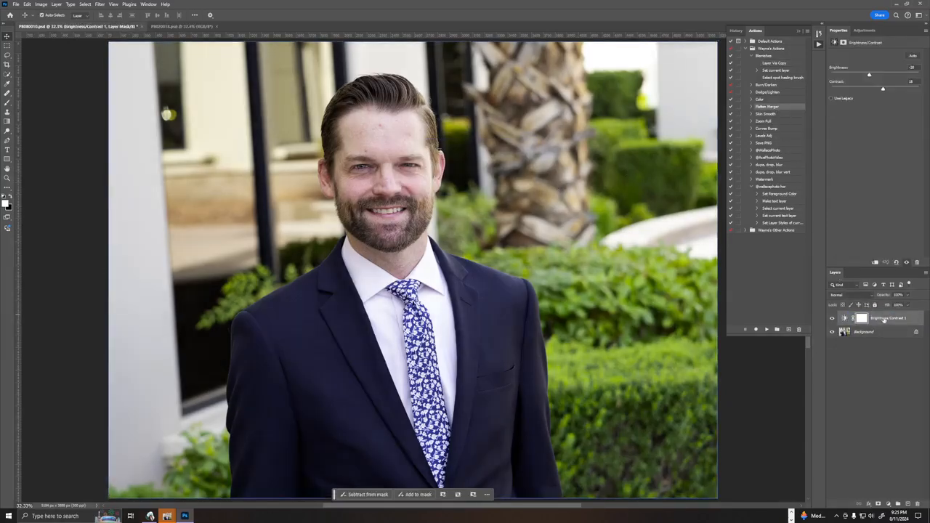
Run the Flatten Merger action from the Brightness/Contrast 1 layer, followed by the Blemishes action on the merged layer.
{"action": "left_click", "coordinate": [888, 323]}
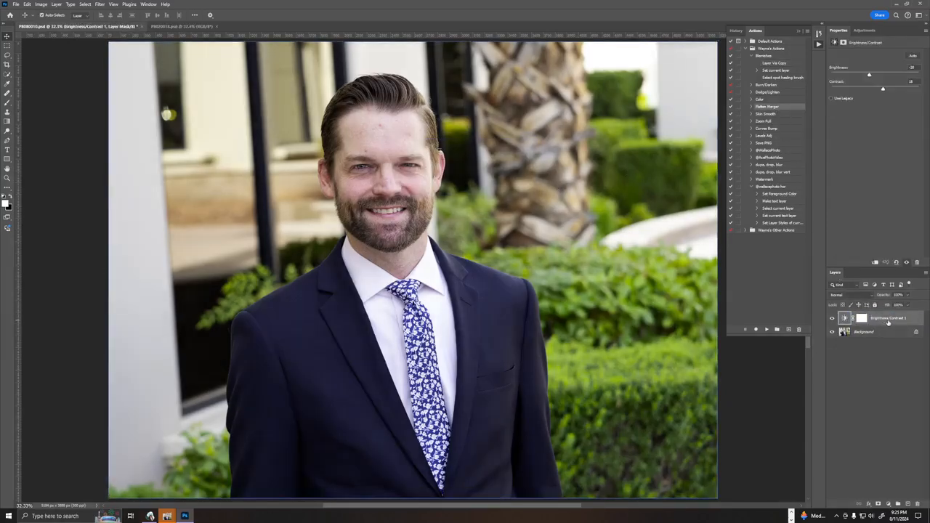
{"action": "double_click", "coordinate": [775, 108], "text": "ctrl"}
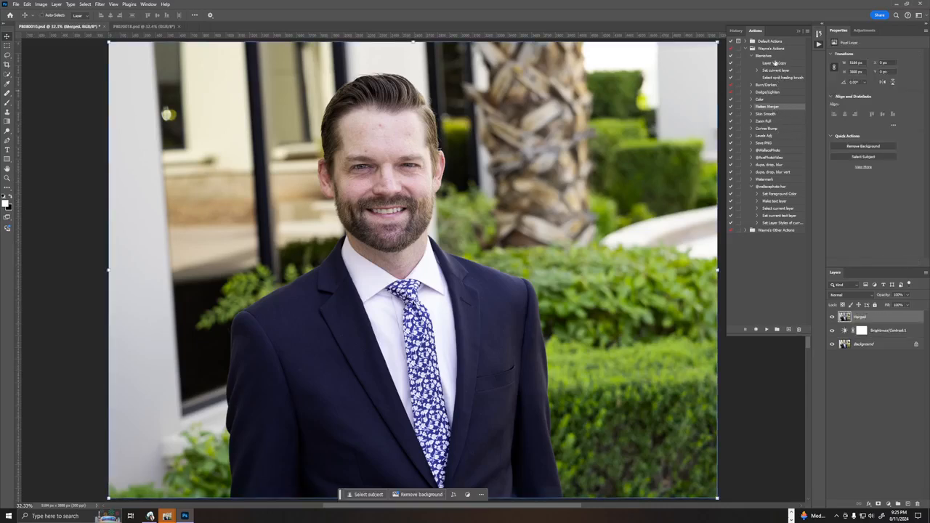
{"action": "double_click", "coordinate": [774, 56], "text": "ctrl"}
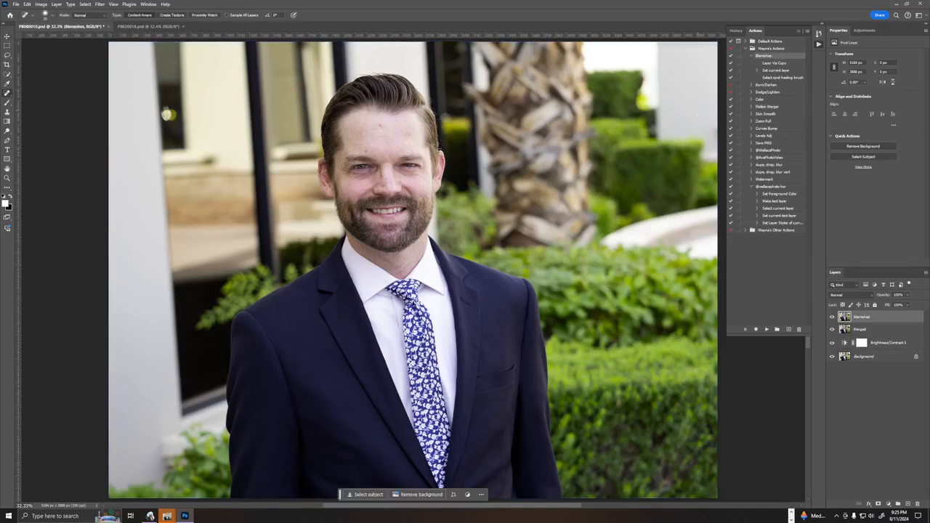
Heal the red spots and small blemishes across the man's forehead with the Spot Healing Brush on the blemishes layer.
{"action": "key", "text": "ctrl+plus"}
{"action": "key", "text": "ctrl+plus"}
{"action": "key", "text": "ctrl+plus"}
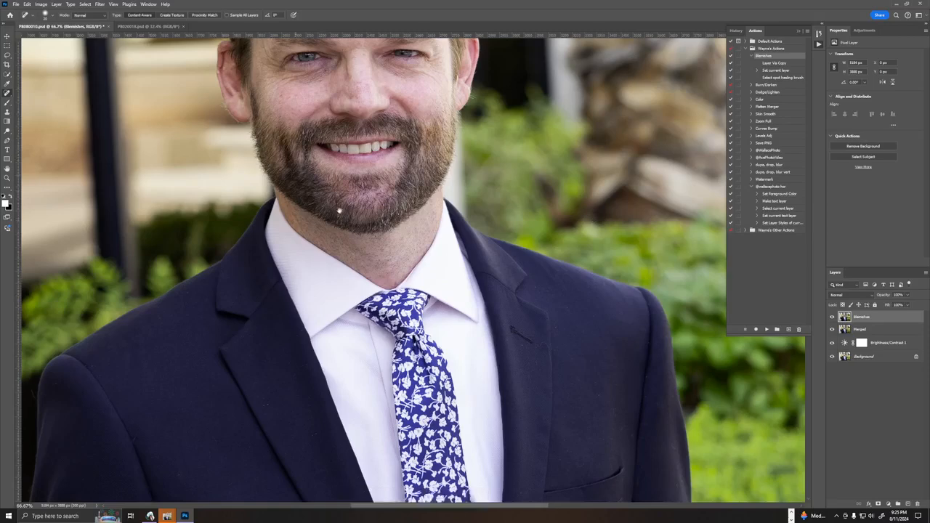
{"action": "left_click_drag", "start_coordinate": [256, 174], "coordinate": [326, 374]}
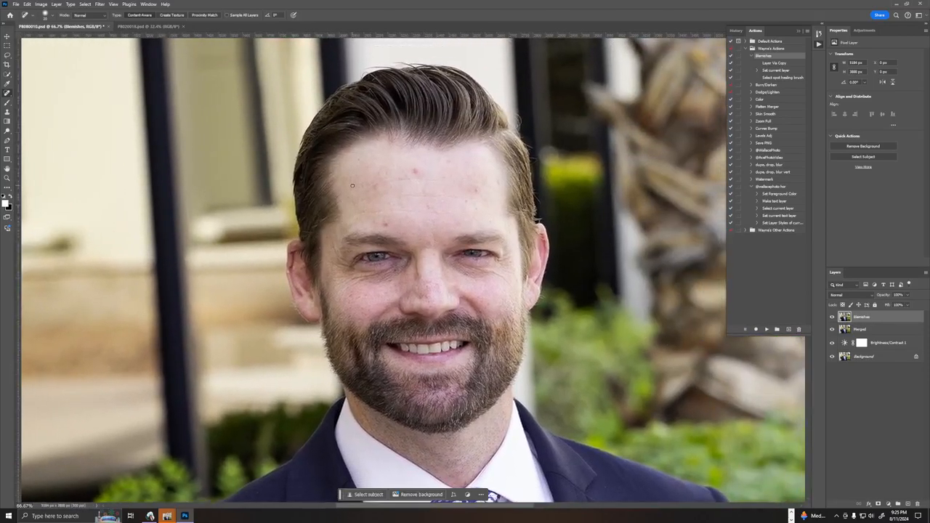
{"action": "key", "text": "ctrl+plus"}
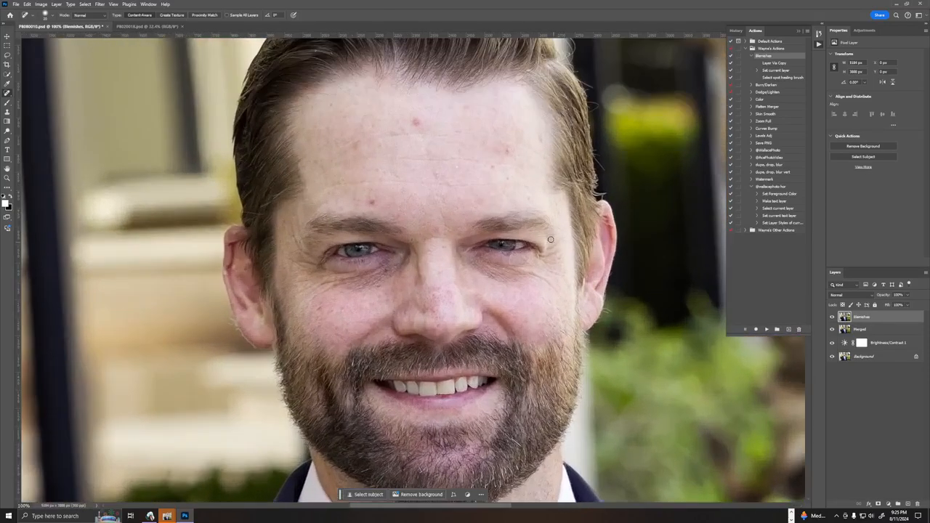
{"action": "left_click_drag", "start_coordinate": [374, 202], "coordinate": [367, 193]}
{"action": "left_click", "coordinate": [457, 166]}
{"action": "left_click", "coordinate": [467, 108]}
{"action": "left_click_drag", "start_coordinate": [507, 148], "coordinate": [498, 154]}
{"action": "left_click", "coordinate": [505, 178]}
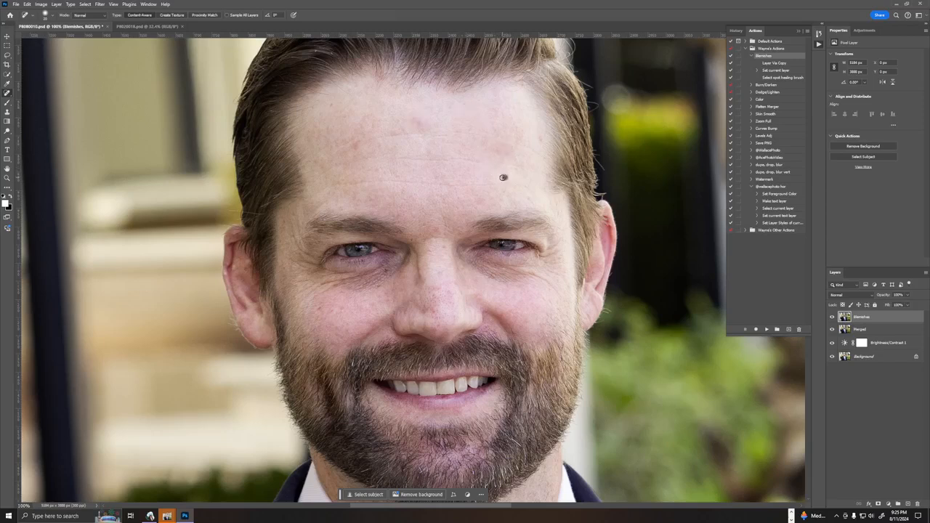
{"action": "left_click", "coordinate": [541, 138]}
{"action": "mouse_move", "coordinate": [414, 114]}
{"action": "left_mouse_down"}
{"action": "mouse_move", "coordinate": [421, 123]}
{"action": "mouse_move", "coordinate": [411, 119]}
{"action": "left_mouse_up"}
{"action": "left_click_drag", "start_coordinate": [494, 109], "coordinate": [475, 111]}
{"action": "left_click", "coordinate": [369, 120]}
{"action": "left_click", "coordinate": [329, 104]}
{"action": "mouse_move", "coordinate": [358, 143]}
{"action": "left_mouse_down"}
{"action": "mouse_move", "coordinate": [348, 148]}
{"action": "mouse_move", "coordinate": [395, 123]}
{"action": "mouse_move", "coordinate": [393, 135]}
{"action": "left_mouse_up"}
Heal the spots on the cheek below his image-left eye, on the nose bridge and beside the other eye.
{"action": "left_click", "coordinate": [323, 311]}
{"action": "left_click", "coordinate": [337, 311]}
{"action": "left_click", "coordinate": [320, 307]}
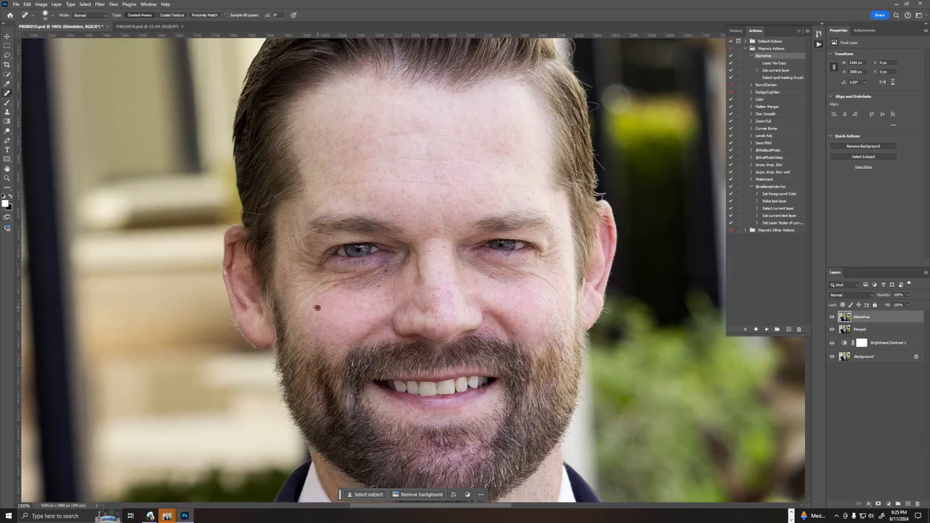
{"action": "left_click", "coordinate": [381, 296]}
{"action": "left_click", "coordinate": [376, 287]}
{"action": "left_click_drag", "start_coordinate": [422, 239], "coordinate": [446, 237]}
{"action": "left_click", "coordinate": [537, 257]}
Heal the dark mole and marks on the neck and along the lower edge of the beard.
{"action": "scroll", "coordinate": [487, 331], "scroll_direction": "down", "scroll_amount": 5}
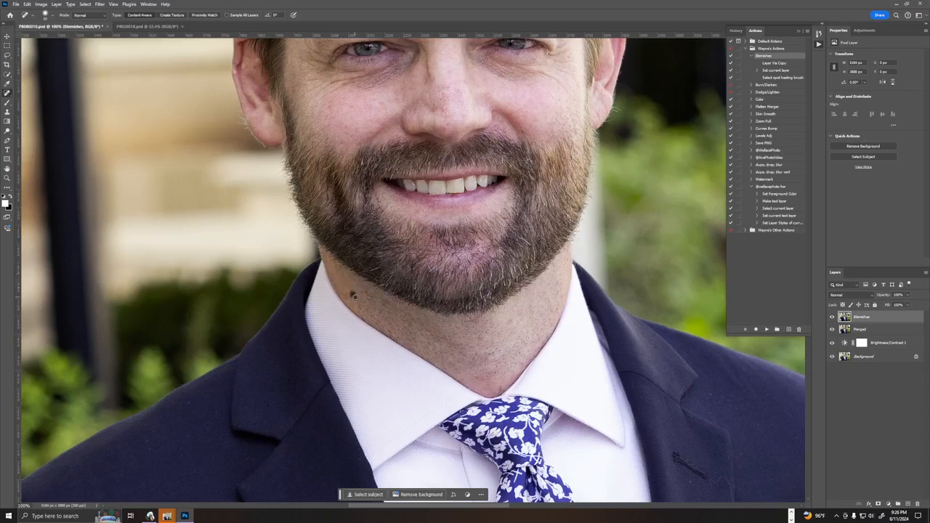
{"action": "left_click", "coordinate": [374, 316]}
{"action": "left_click", "coordinate": [533, 252]}
Heal the stray hairs and fringe above and along the outer edge of the image-left ear.
{"action": "left_click_drag", "start_coordinate": [349, 214], "coordinate": [377, 326]}
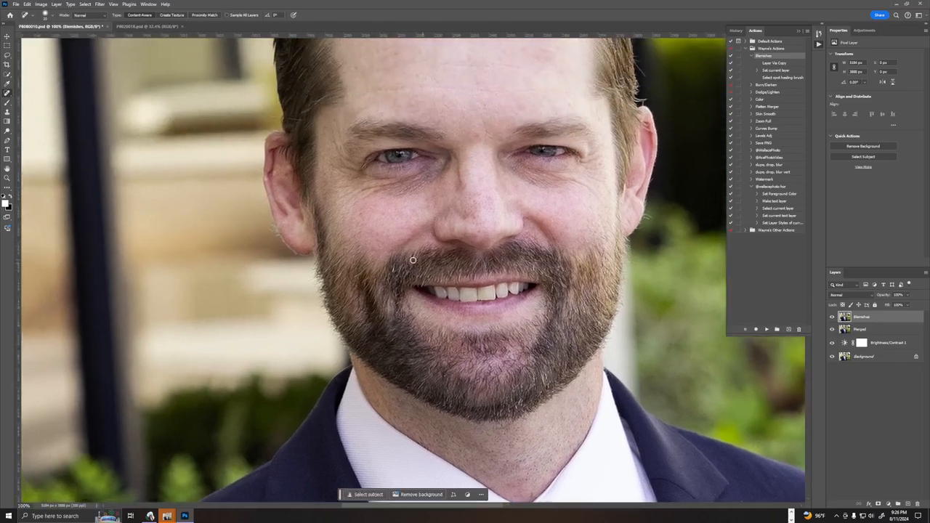
{"action": "left_click_drag", "start_coordinate": [375, 251], "coordinate": [398, 338]}
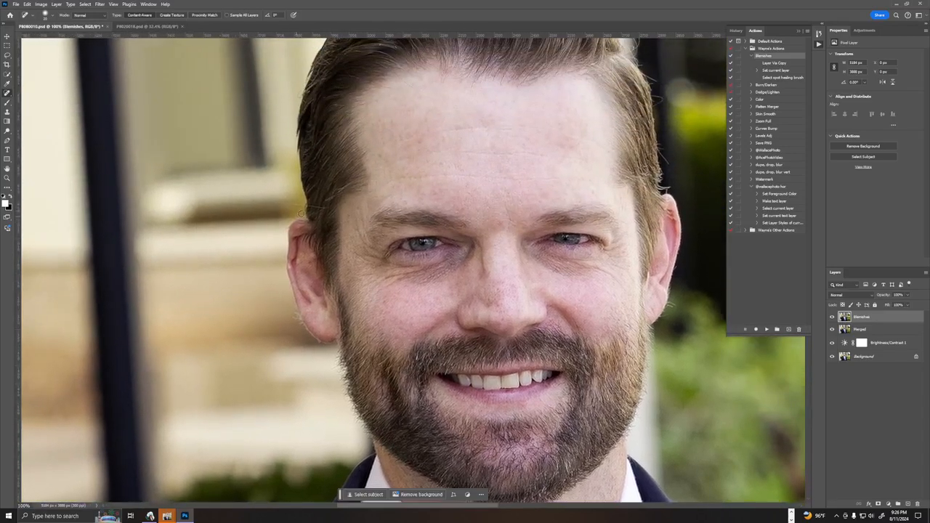
{"action": "left_click_drag", "start_coordinate": [291, 205], "coordinate": [328, 211]}
{"action": "left_click", "coordinate": [297, 324]}
Heal the flyaway hairs along the image-right outline of the head and a mark at the opposite forehead hairline.
{"action": "left_click_drag", "start_coordinate": [575, 189], "coordinate": [385, 225]}
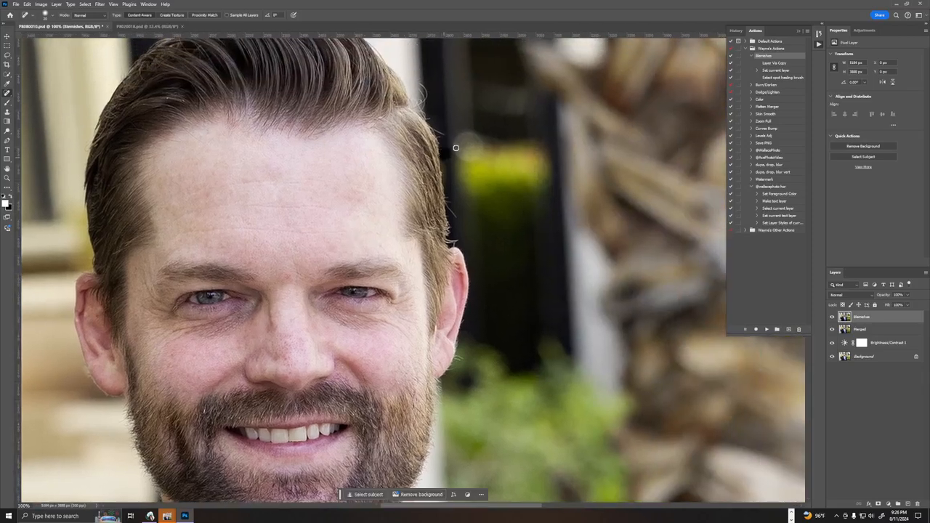
{"action": "left_click_drag", "start_coordinate": [414, 83], "coordinate": [423, 105]}
{"action": "left_click", "coordinate": [407, 77]}
{"action": "left_click", "coordinate": [419, 100]}
{"action": "left_click_drag", "start_coordinate": [448, 239], "coordinate": [456, 242]}
{"action": "left_click_drag", "start_coordinate": [253, 226], "coordinate": [398, 205]}
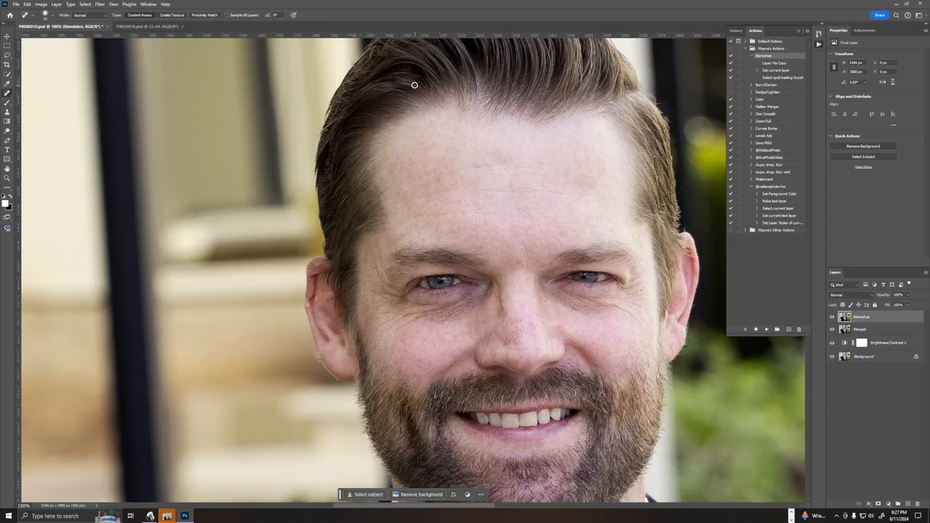
{"action": "mouse_move", "coordinate": [419, 114]}
{"action": "left_mouse_down"}
{"action": "mouse_move", "coordinate": [434, 128]}
{"action": "mouse_move", "coordinate": [410, 124]}
{"action": "left_mouse_up"}
Heal the fine red spots between the eyebrows and on the middle of the forehead at close zoom.
{"action": "key", "text": "ctrl+plus"}
{"action": "key", "text": "ctrl+plus"}
{"action": "key", "text": "ctrl+plus"}
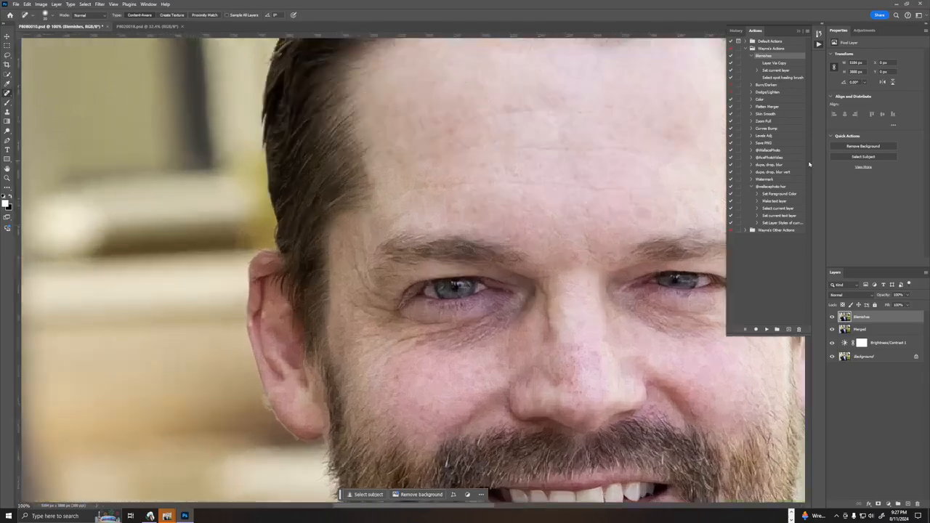
{"action": "left_click_drag", "start_coordinate": [487, 373], "coordinate": [1, 295]}
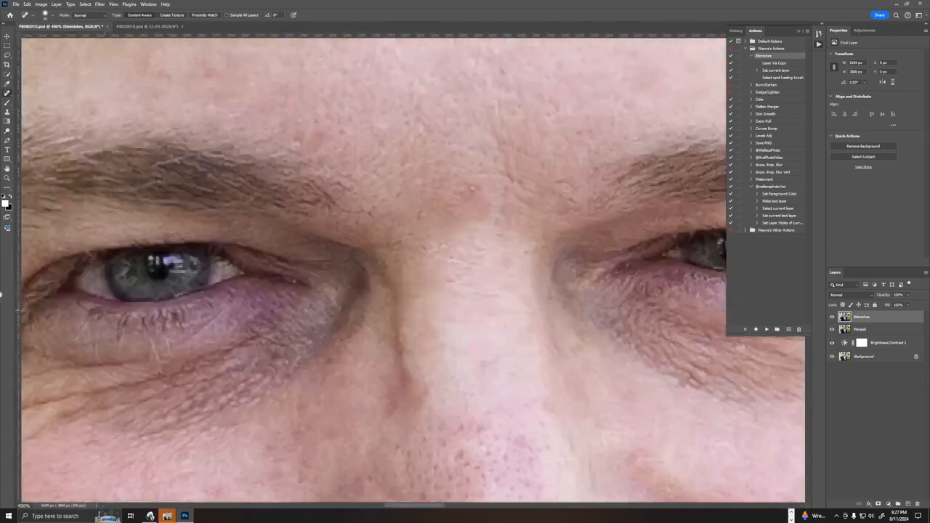
{"action": "left_click_drag", "start_coordinate": [414, 302], "coordinate": [175, 245]}
{"action": "left_click_drag", "start_coordinate": [382, 277], "coordinate": [0, 401]}
{"action": "right_click", "coordinate": [423, 113]}
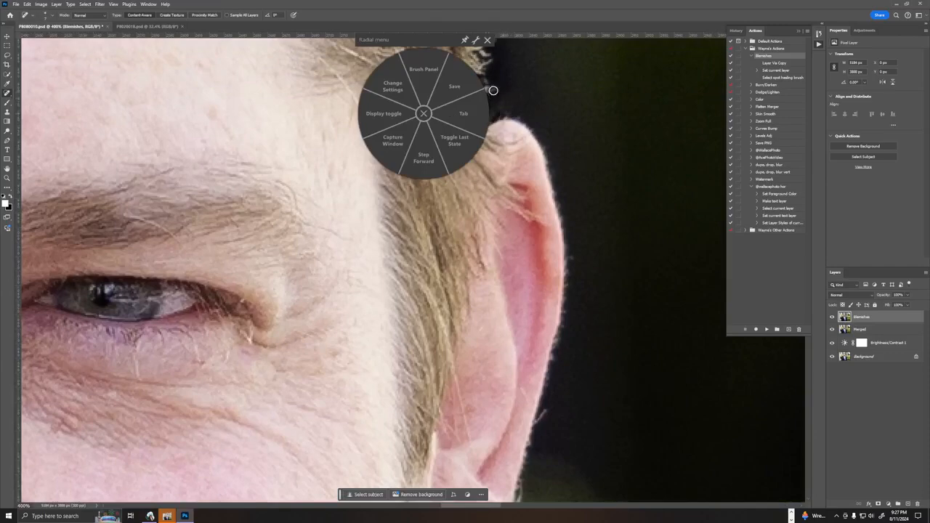
{"action": "left_click", "coordinate": [486, 41]}
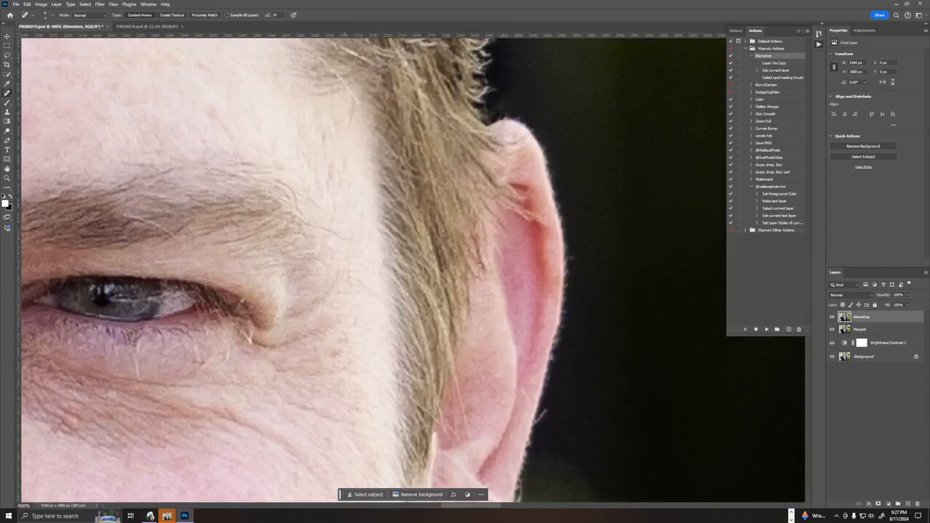
{"action": "left_click_drag", "start_coordinate": [296, 145], "coordinate": [682, 168]}
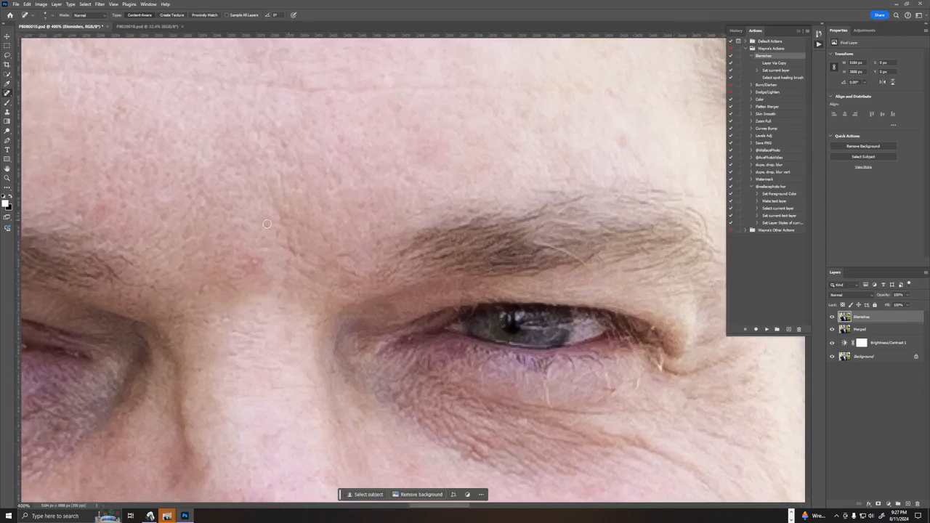
{"action": "left_click_drag", "start_coordinate": [245, 262], "coordinate": [259, 262]}
{"action": "left_click", "coordinate": [206, 288]}
{"action": "left_click", "coordinate": [326, 101]}
{"action": "left_click", "coordinate": [360, 130]}
{"action": "left_click", "coordinate": [354, 107]}
Heal the small spots on the image-right side of the forehead near the temple hairline.
{"action": "left_click", "coordinate": [604, 91]}
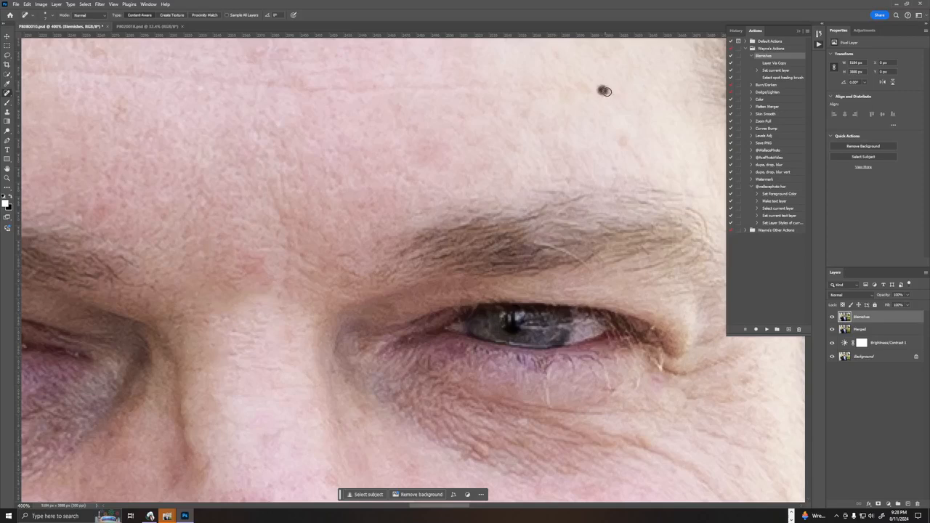
{"action": "left_click", "coordinate": [614, 170]}
{"action": "left_click", "coordinate": [629, 158]}
{"action": "left_click", "coordinate": [625, 143]}
{"action": "left_click", "coordinate": [632, 159]}
{"action": "left_click", "coordinate": [610, 93]}
{"action": "left_click", "coordinate": [651, 106]}
Clean the fringe along the outer edge of the image-left ear by cloning nearby background with the Clone Stamp.
{"action": "key", "text": "ctrl+1"}
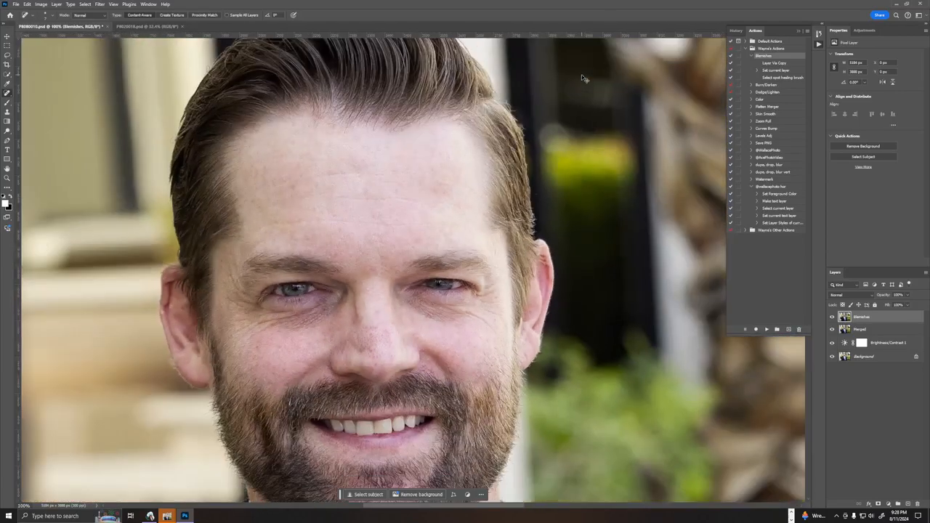
{"action": "key", "text": "ctrl+plus"}
{"action": "key", "text": "ctrl+plus"}
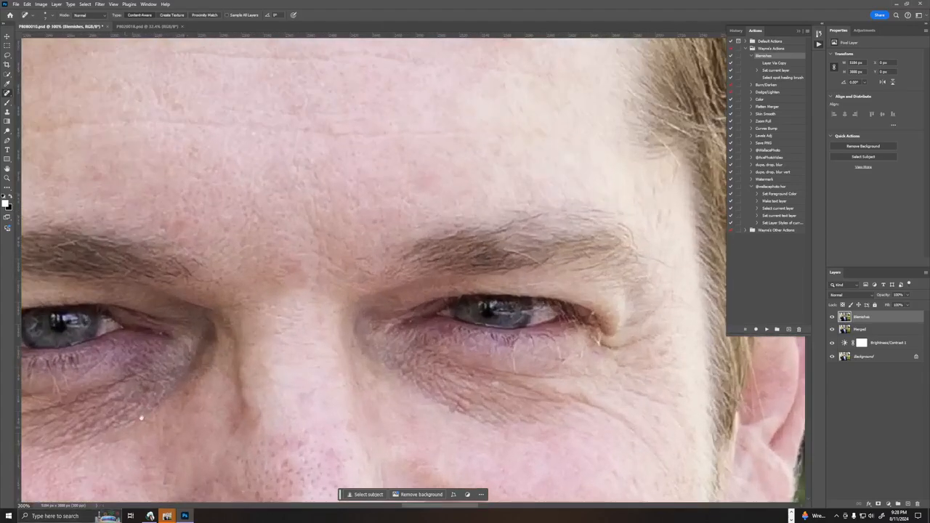
{"action": "left_click_drag", "start_coordinate": [142, 418], "coordinate": [695, 197]}
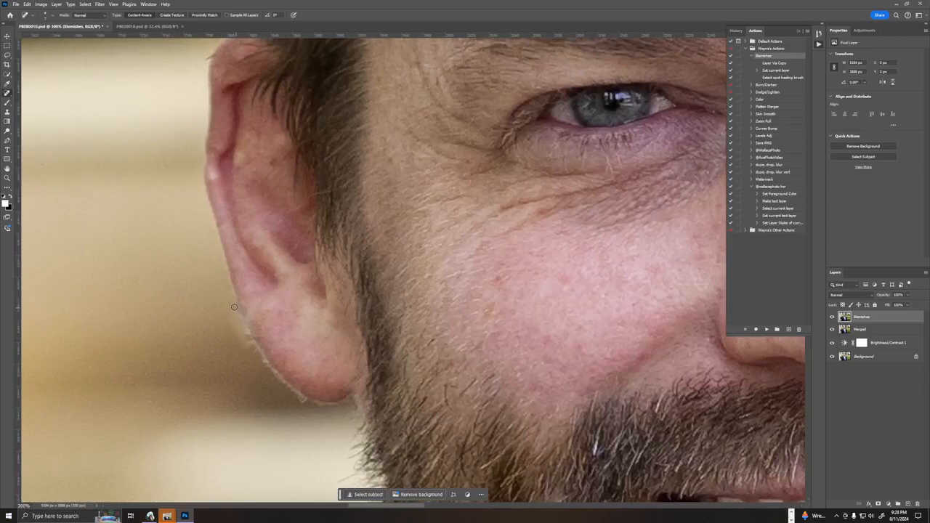
{"action": "mouse_move", "coordinate": [234, 306]}
{"action": "left_mouse_down"}
{"action": "mouse_move", "coordinate": [245, 344]}
{"action": "mouse_move", "coordinate": [231, 318]}
{"action": "left_mouse_up"}
{"action": "key", "text": "s"}
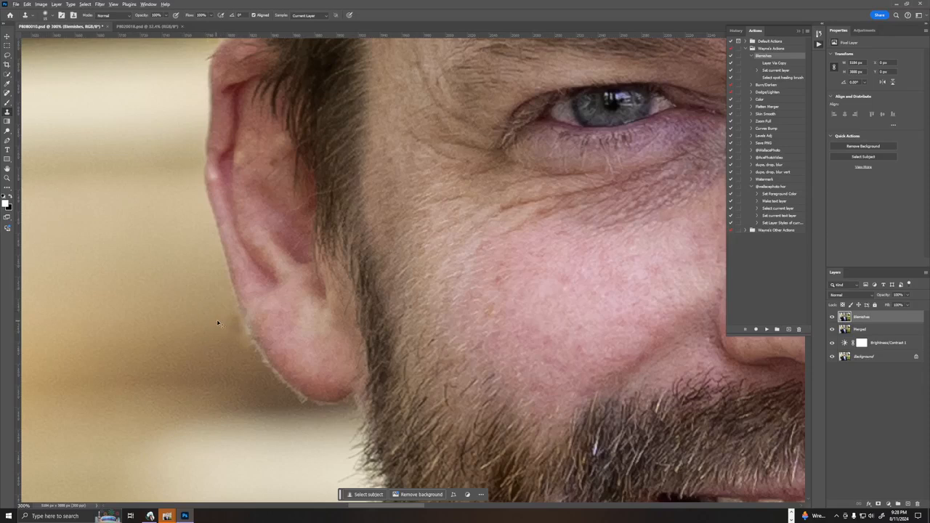
{"action": "key", "text": "ctrl+z"}
{"action": "left_click", "coordinate": [216, 326], "text": "alt"}
{"action": "left_click_drag", "start_coordinate": [206, 335], "coordinate": [160, 452]}
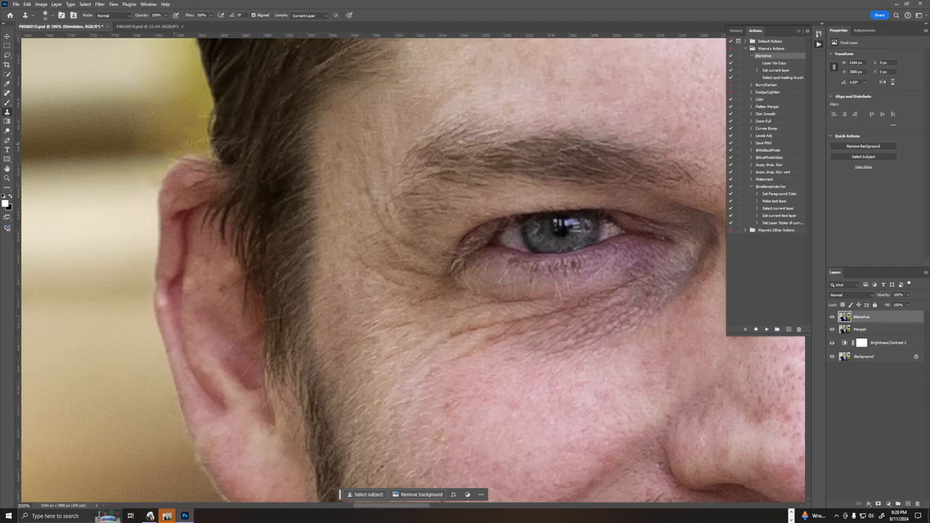
Clone background over the stray hairs along the image-left outline of the head, from above the ear up to the crown.
{"action": "left_click_drag", "start_coordinate": [184, 144], "coordinate": [251, 458]}
{"action": "left_click_drag", "start_coordinate": [260, 259], "coordinate": [268, 301]}
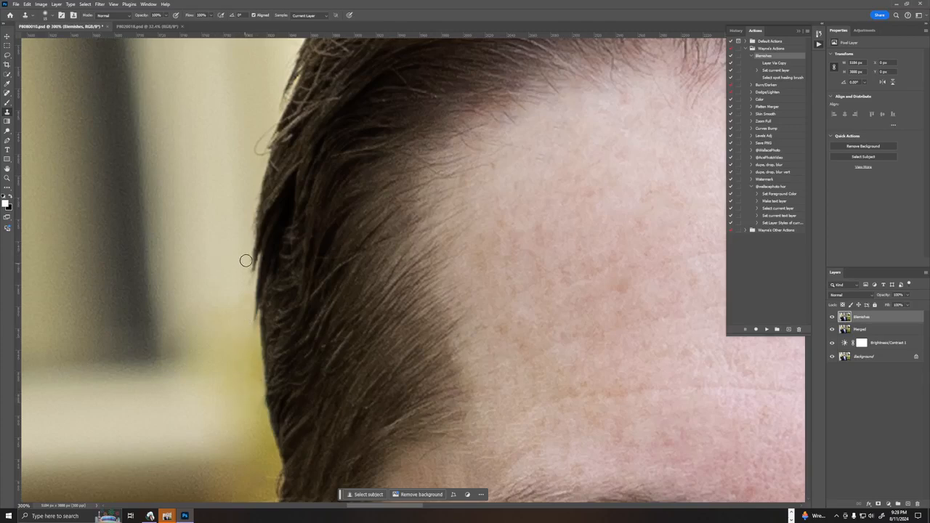
{"action": "left_click_drag", "start_coordinate": [211, 192], "coordinate": [180, 324]}
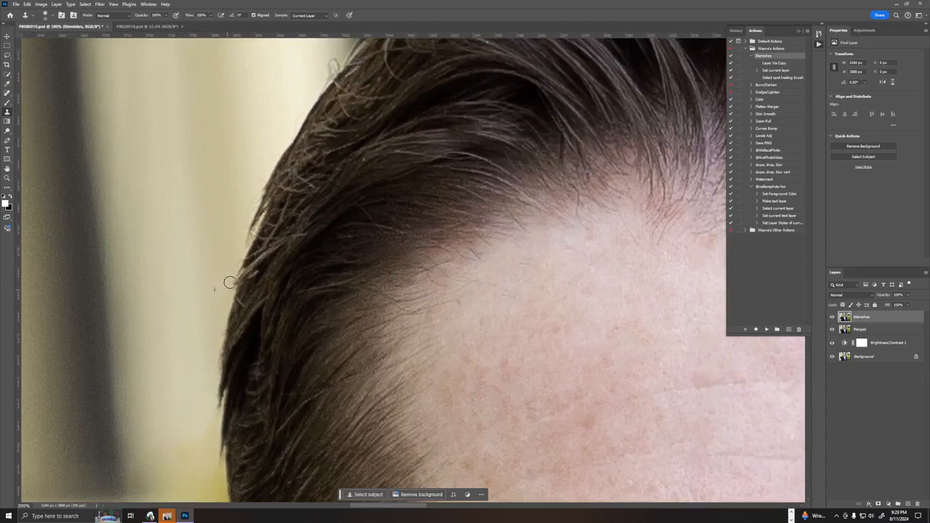
{"action": "scroll", "coordinate": [233, 256], "scroll_direction": "up", "scroll_amount": 5}
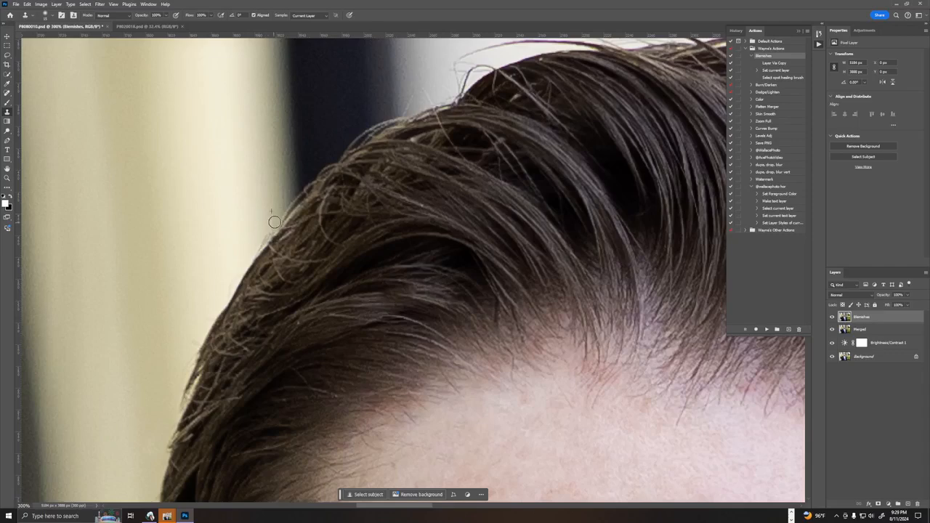
{"action": "left_click_drag", "start_coordinate": [296, 180], "coordinate": [111, 385]}
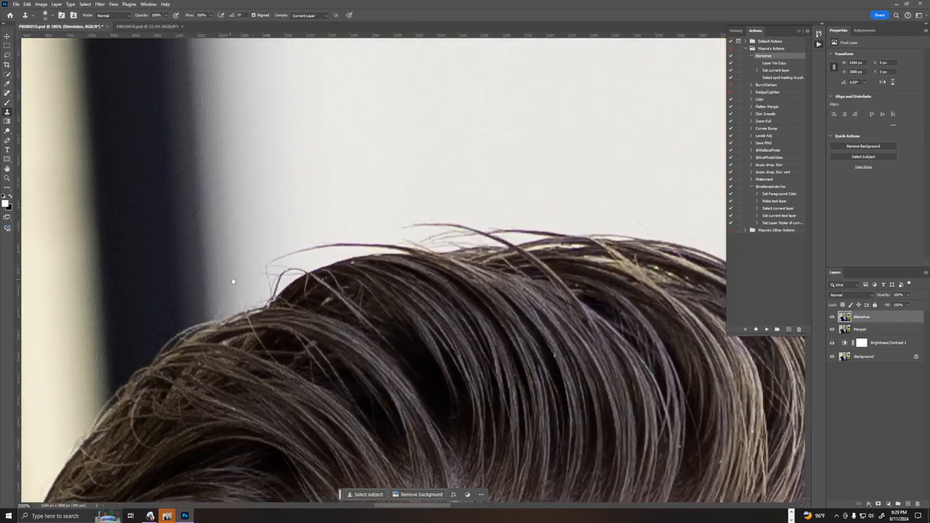
{"action": "mouse_move", "coordinate": [233, 281]}
{"action": "left_mouse_down"}
{"action": "mouse_move", "coordinate": [244, 301]}
{"action": "mouse_move", "coordinate": [220, 302]}
{"action": "mouse_move", "coordinate": [220, 315]}
{"action": "left_mouse_up"}
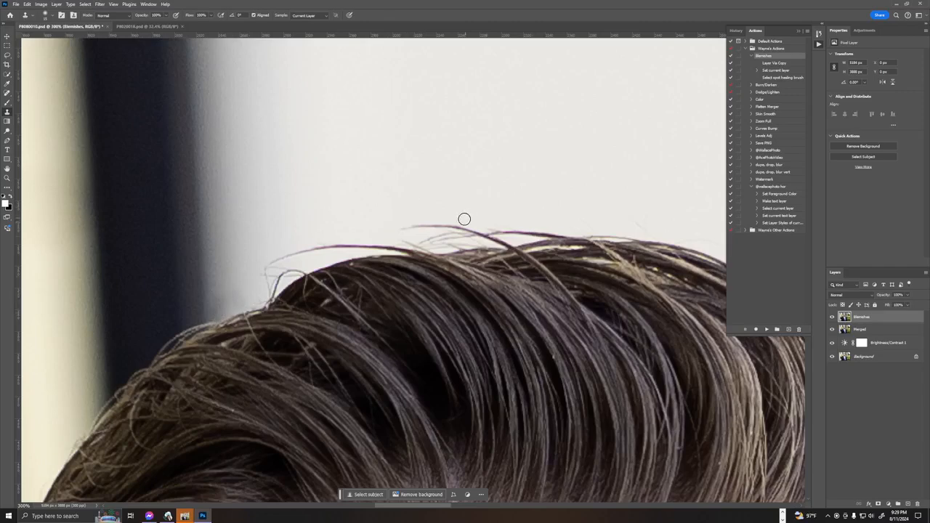
Clone the light background over the stray hairs along the image-right slope of the crown.
{"action": "left_click_drag", "start_coordinate": [531, 216], "coordinate": [269, 211]}
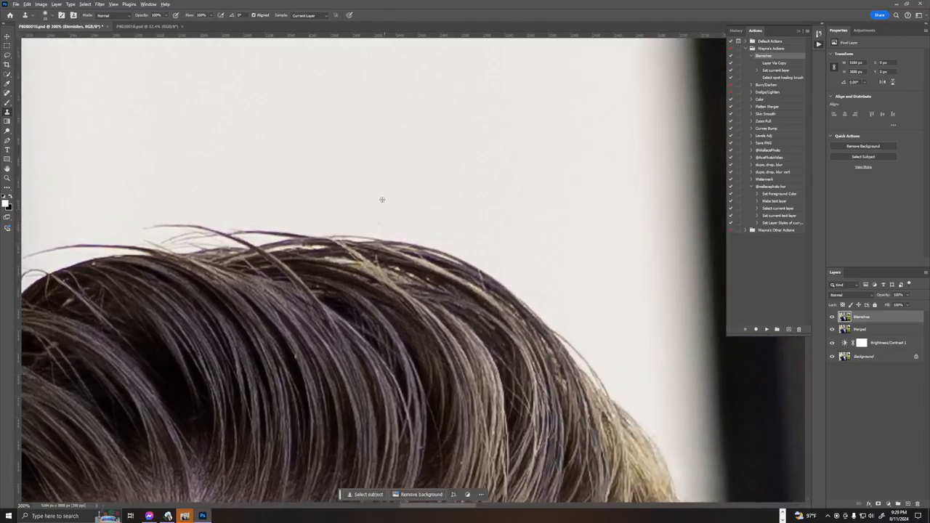
{"action": "left_click", "coordinate": [427, 230], "text": "alt"}
{"action": "mouse_move", "coordinate": [430, 238]}
{"action": "left_mouse_down"}
{"action": "mouse_move", "coordinate": [475, 243]}
{"action": "mouse_move", "coordinate": [476, 259]}
{"action": "mouse_move", "coordinate": [467, 241]}
{"action": "left_mouse_up"}
{"action": "left_click_drag", "start_coordinate": [453, 284], "coordinate": [301, 101]}
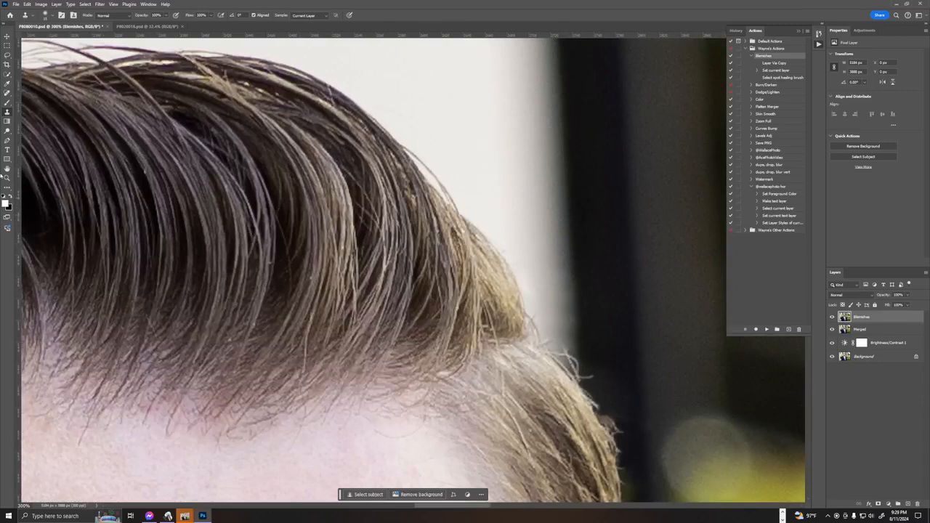
Switch to the Spot Healing Brush and run the Flatten Merger action to add a merged layer above Blemishes.
{"action": "key", "text": "j"}
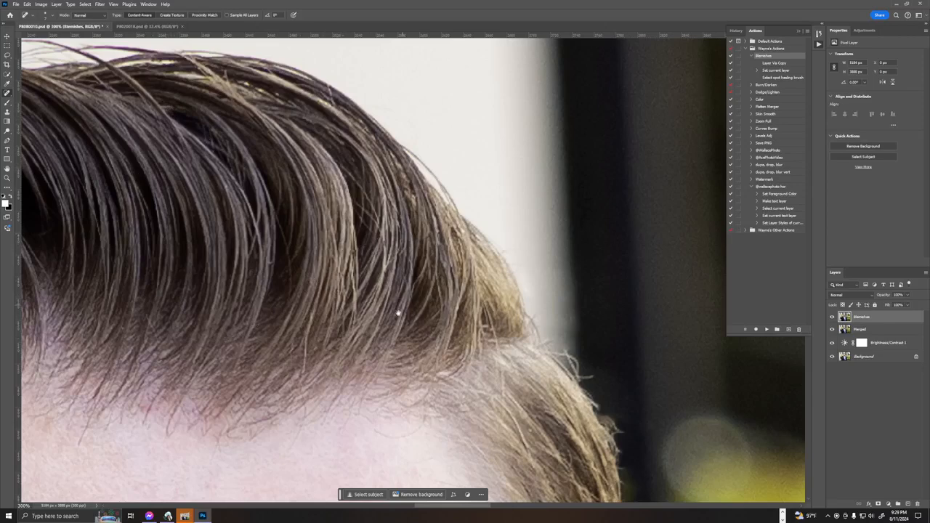
{"action": "left_click_drag", "start_coordinate": [394, 312], "coordinate": [494, 131]}
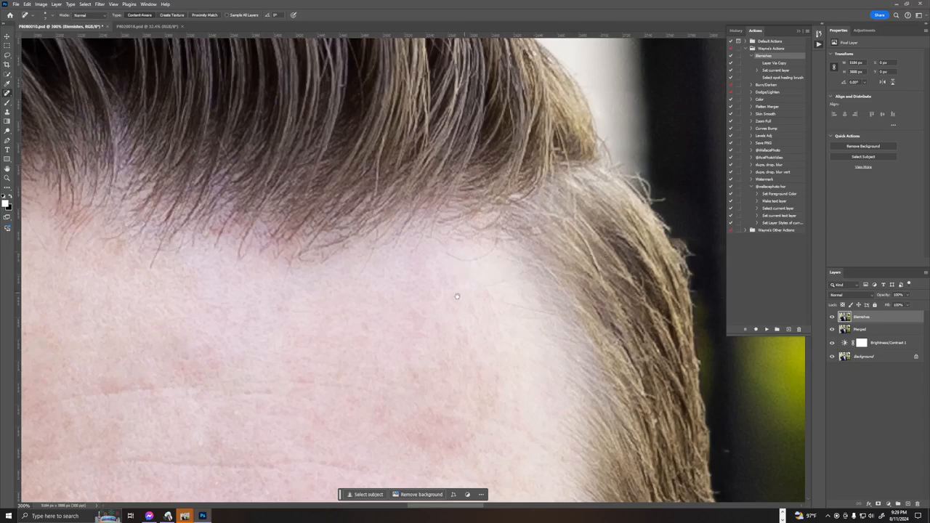
{"action": "left_click_drag", "start_coordinate": [457, 296], "coordinate": [568, 136]}
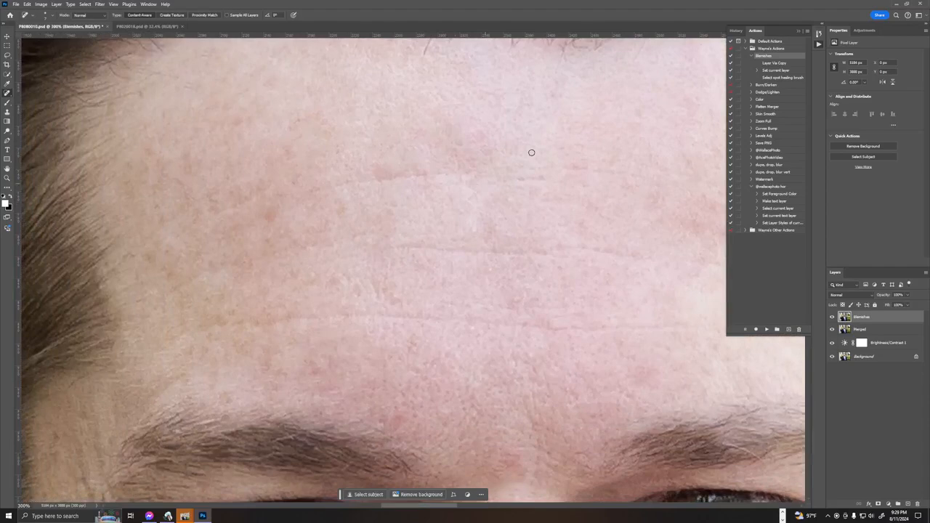
{"action": "key", "text": "ctrl+1"}
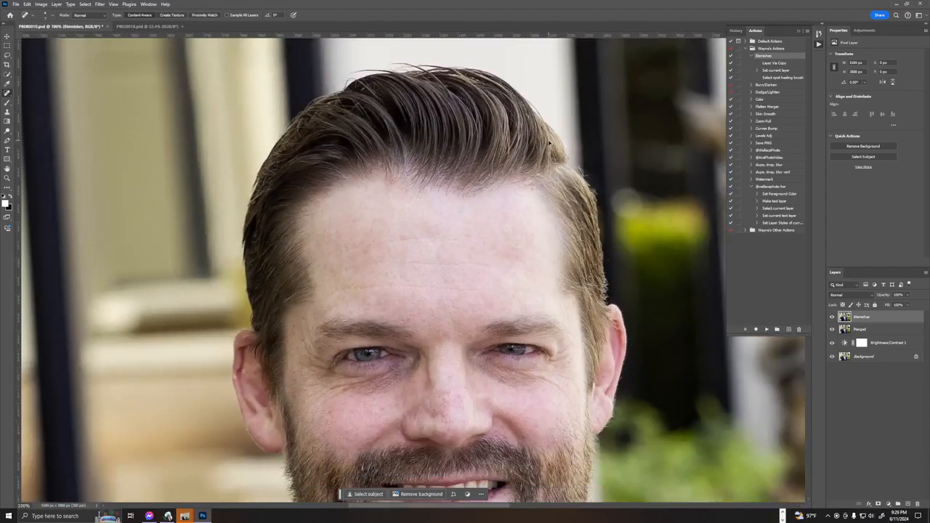
{"action": "key", "text": "ctrl+minus"}
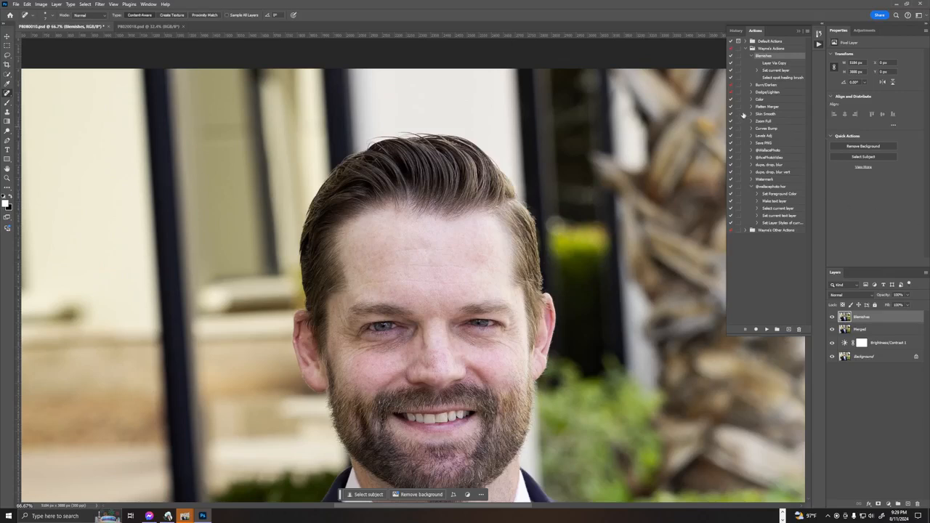
{"action": "double_click", "coordinate": [779, 108], "text": "ctrl"}
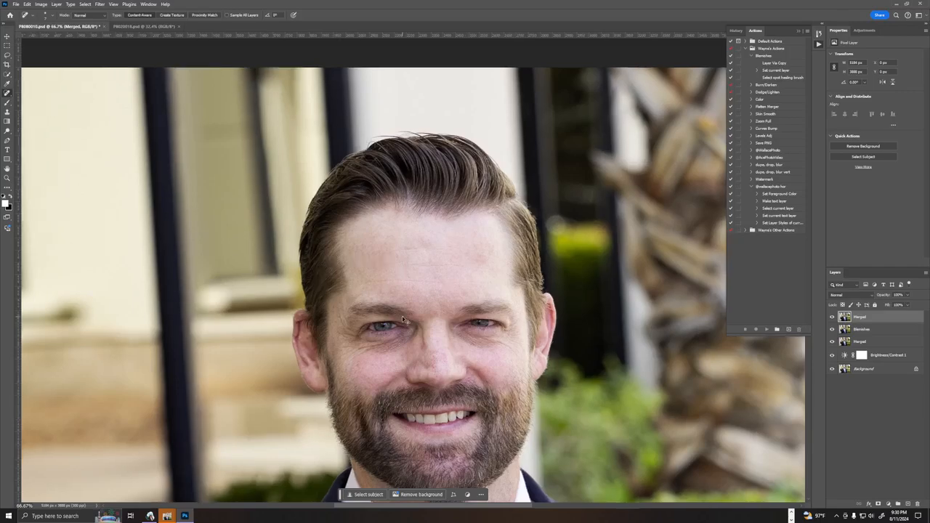
Examine the forehead, eyes, cheeks and beard for remaining skin flaws at both close and wide zoom.
{"action": "key", "text": "ctrl+plus"}
{"action": "key", "text": "ctrl+plus"}
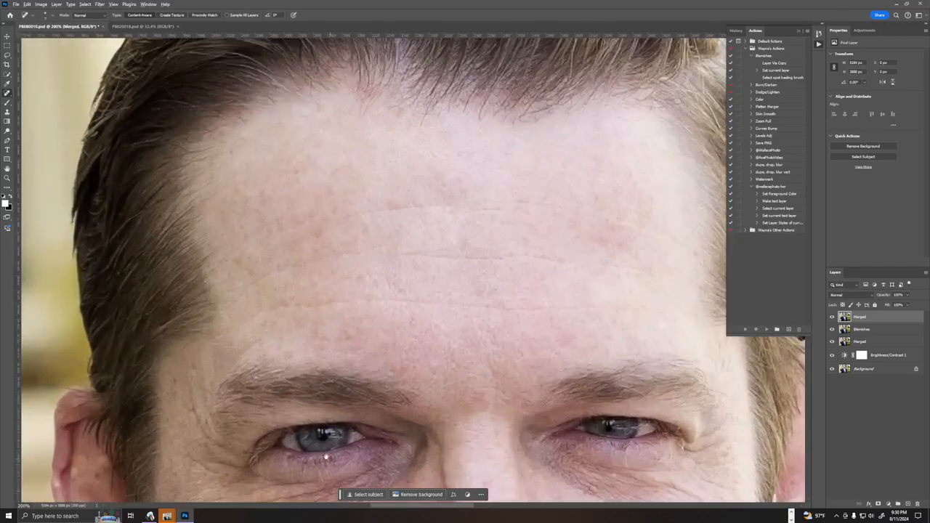
{"action": "left_click_drag", "start_coordinate": [327, 457], "coordinate": [422, 193]}
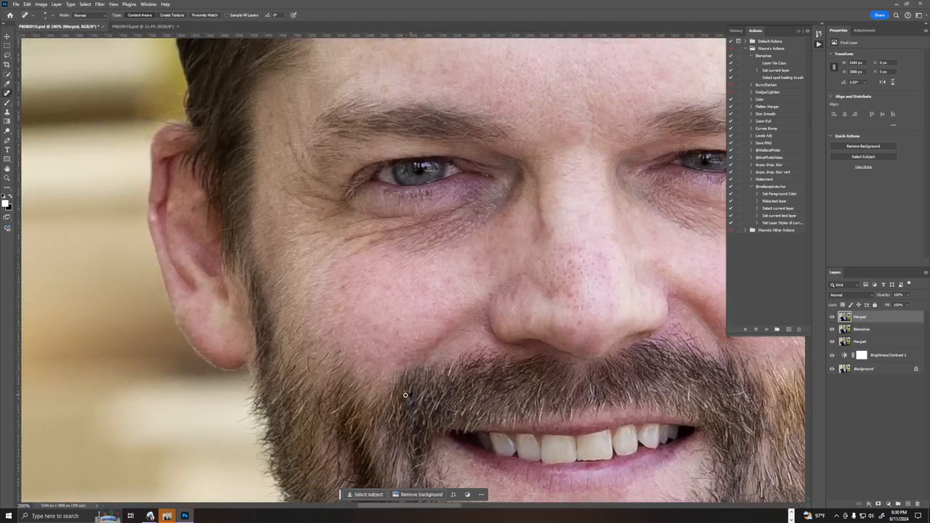
{"action": "left_click", "coordinate": [447, 377]}
{"action": "key", "text": "ctrl+minus"}
{"action": "key", "text": "ctrl+minus"}
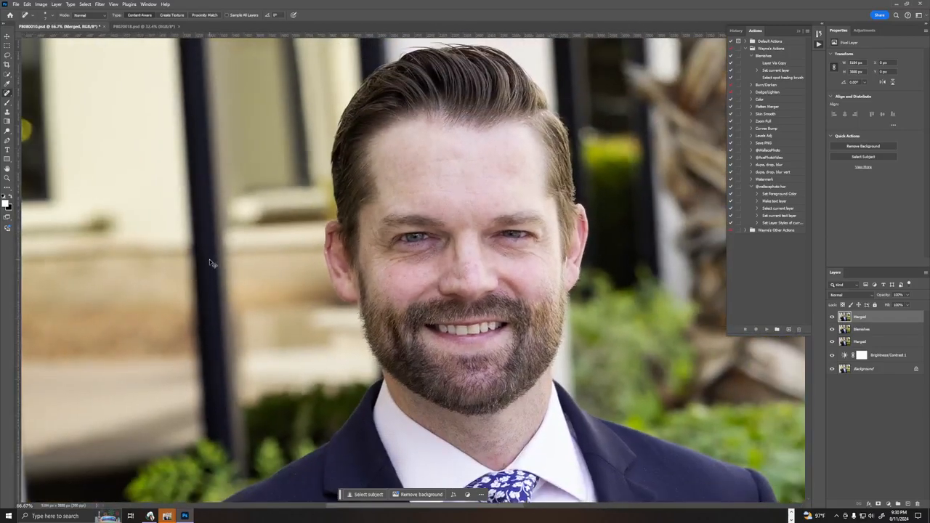
{"action": "key", "text": "ctrl+plus"}
{"action": "key", "text": "ctrl+plus"}
{"action": "key", "text": "ctrl+plus"}
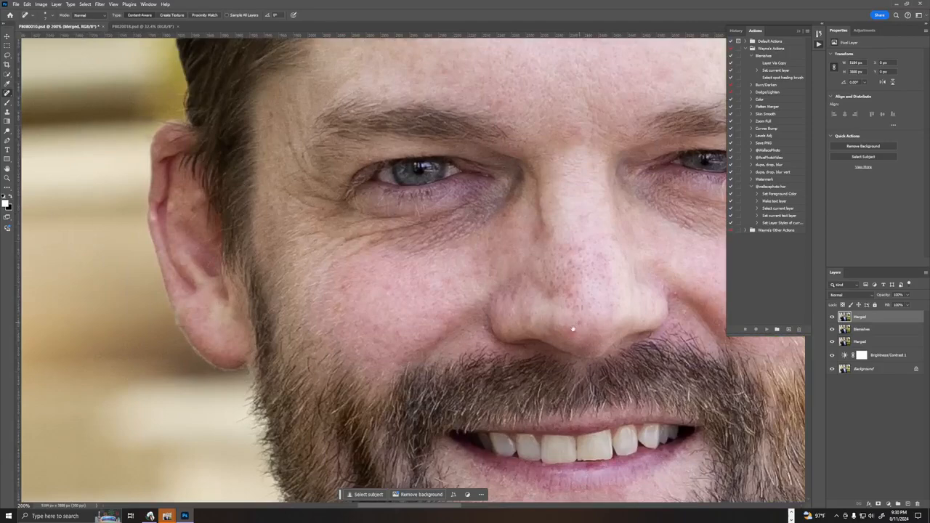
Heal the small red spots on the front of the nose on the merged layer.
{"action": "left_click_drag", "start_coordinate": [574, 329], "coordinate": [409, 324]}
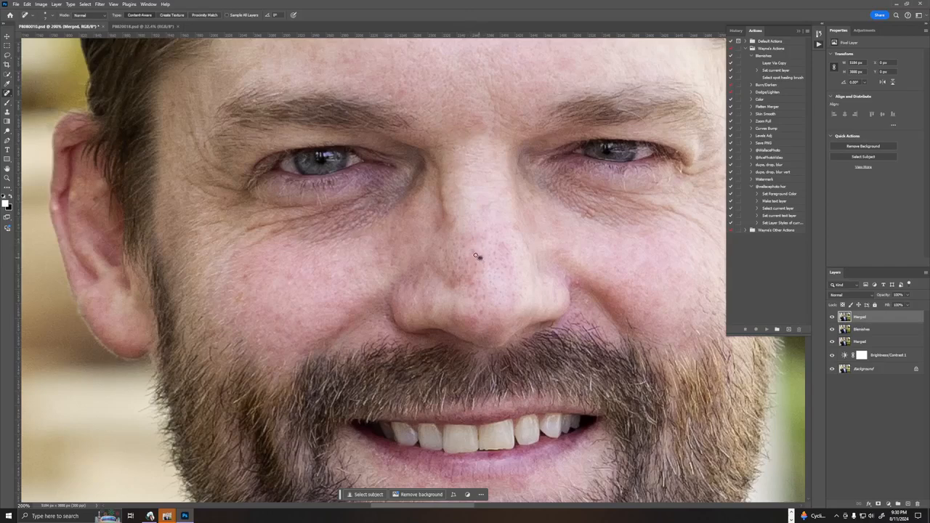
{"action": "left_click", "coordinate": [482, 298]}
{"action": "left_click", "coordinate": [476, 284]}
{"action": "left_click_drag", "start_coordinate": [623, 259], "coordinate": [655, 299]}
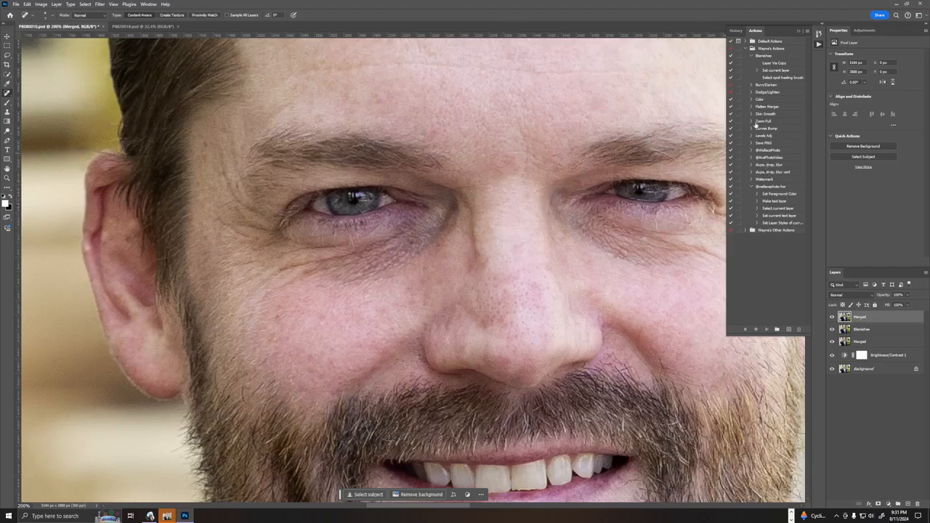
Run the Skin Smooth action, continuing past the unavailable Select command, and raise the smooth layer's opacity.
{"action": "left_click", "coordinate": [782, 114]}
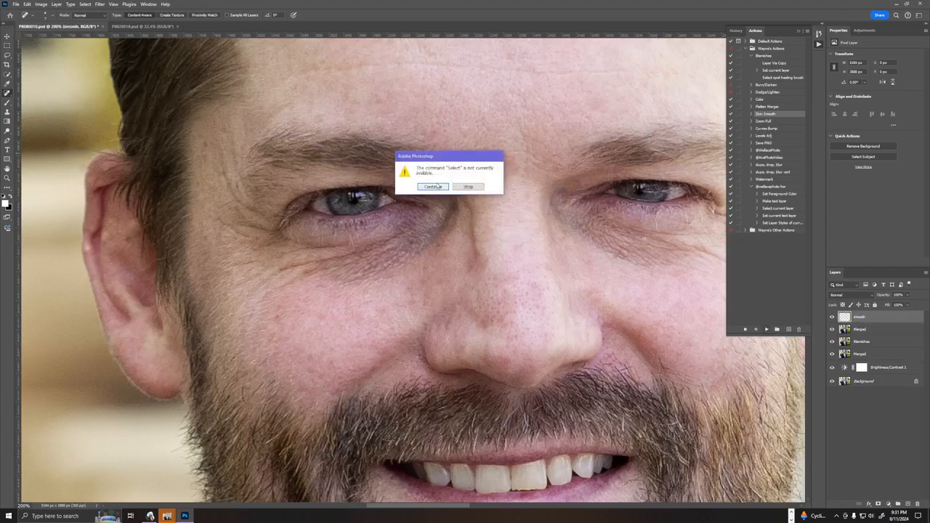
{"action": "left_click", "coordinate": [432, 187]}
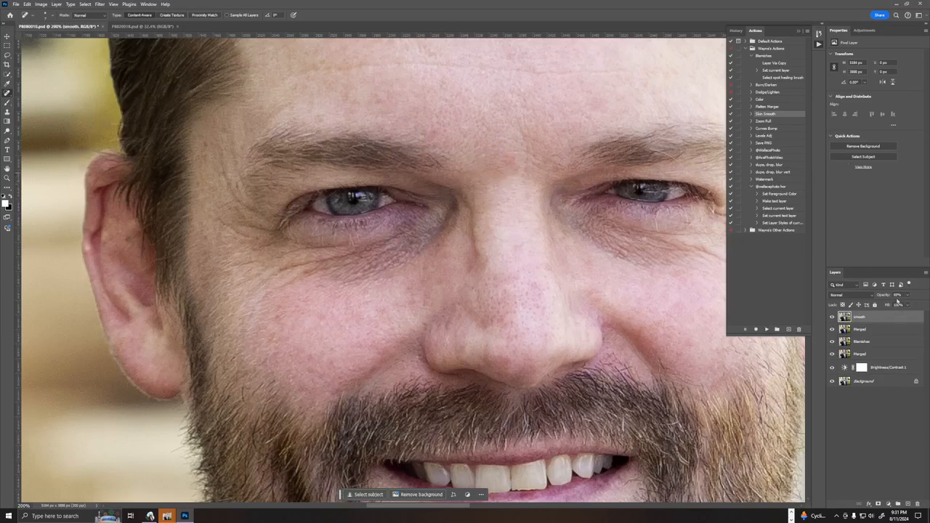
{"action": "left_click_drag", "start_coordinate": [882, 294], "coordinate": [926, 298]}
Add another merged layer with the Flatten Merger action and run Skin Smooth on it, continuing past the unavailable Select command.
{"action": "double_click", "coordinate": [776, 108], "text": "ctrl"}
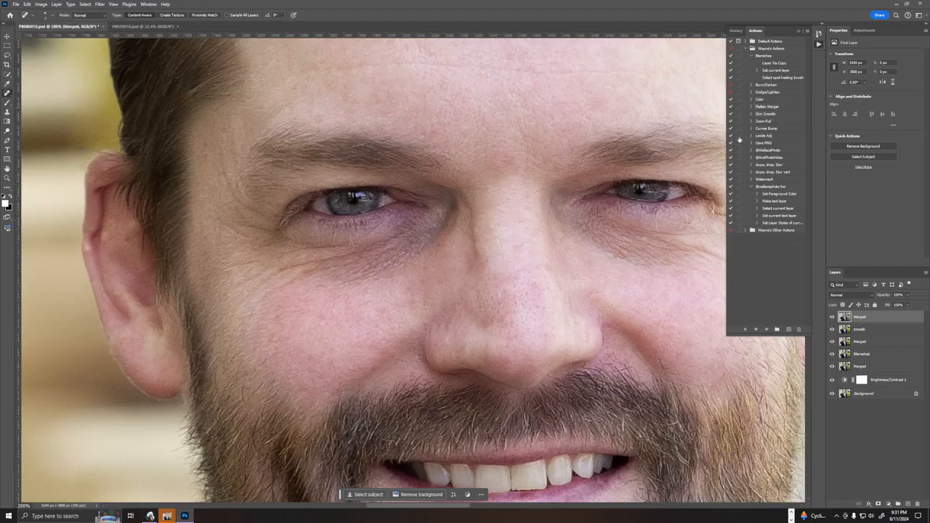
{"action": "left_click", "coordinate": [770, 115]}
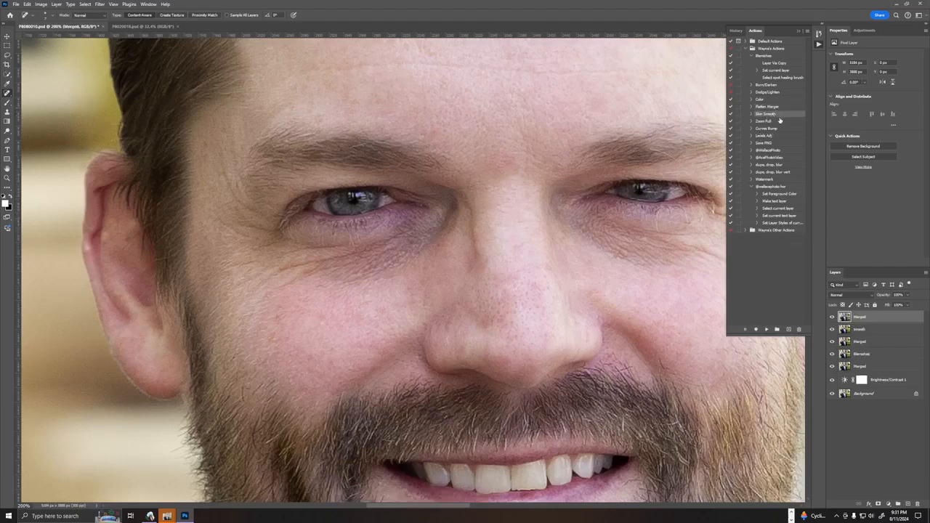
{"action": "double_click", "coordinate": [773, 114], "text": "ctrl"}
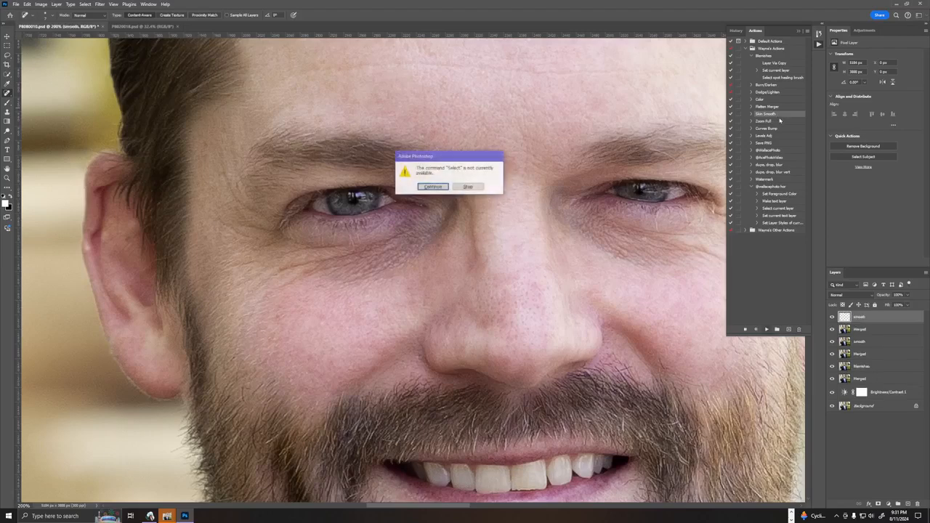
{"action": "left_click", "coordinate": [419, 187]}
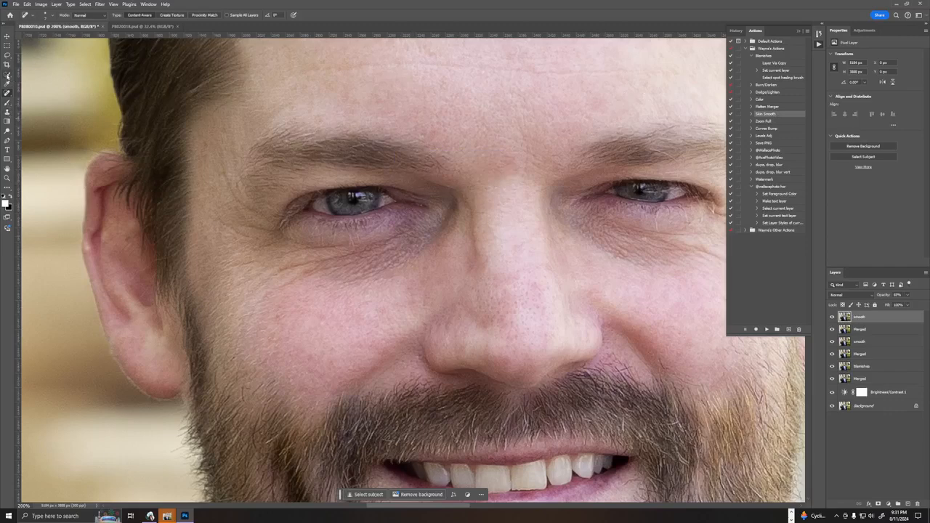
Cycle through the retouching tools to the Healing Brush Tool and dismiss the Remove Tool tip.
{"action": "right_click", "coordinate": [7, 92]}
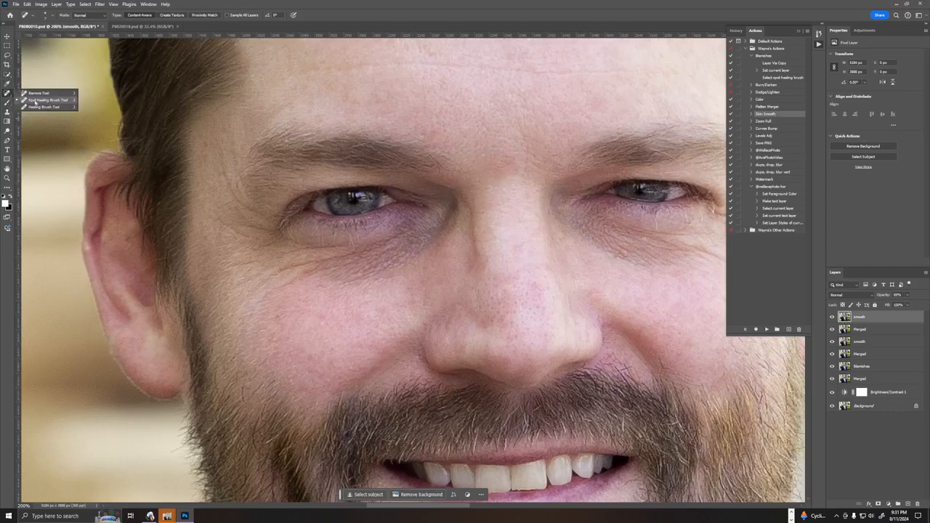
{"action": "left_click", "coordinate": [8, 112]}
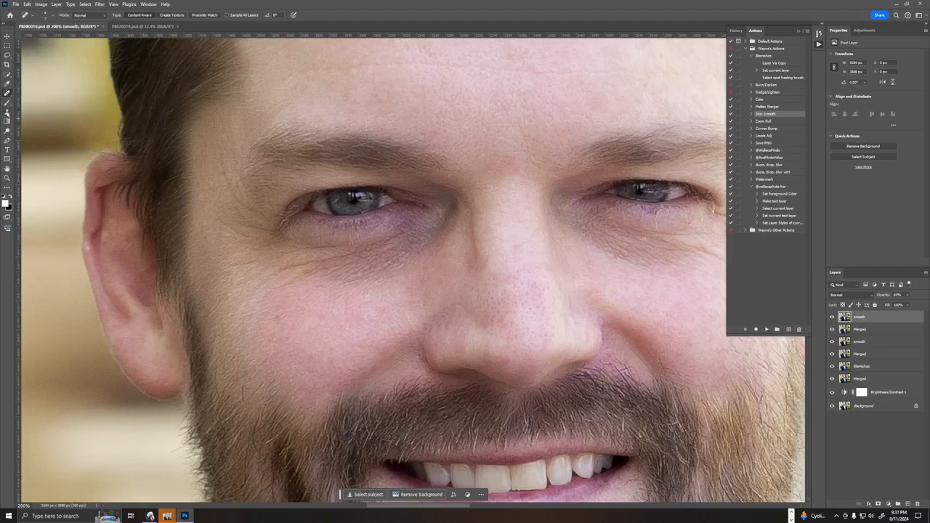
{"action": "left_click", "coordinate": [7, 93]}
{"action": "right_click", "coordinate": [8, 95]}
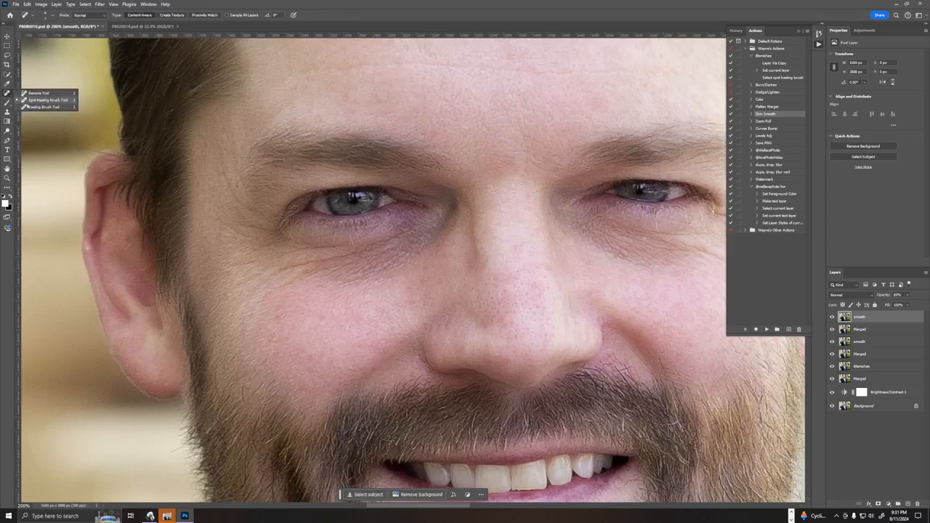
{"action": "left_click", "coordinate": [8, 95]}
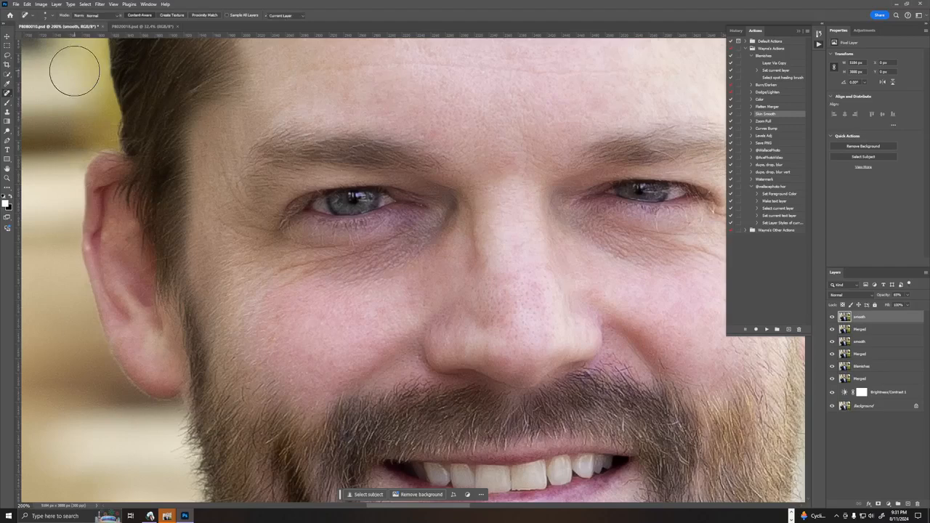
{"action": "key", "text": "shift+j"}
{"action": "key", "text": "shift+j"}
{"action": "key", "text": "shift+j"}
{"action": "key", "text": "shift+j"}
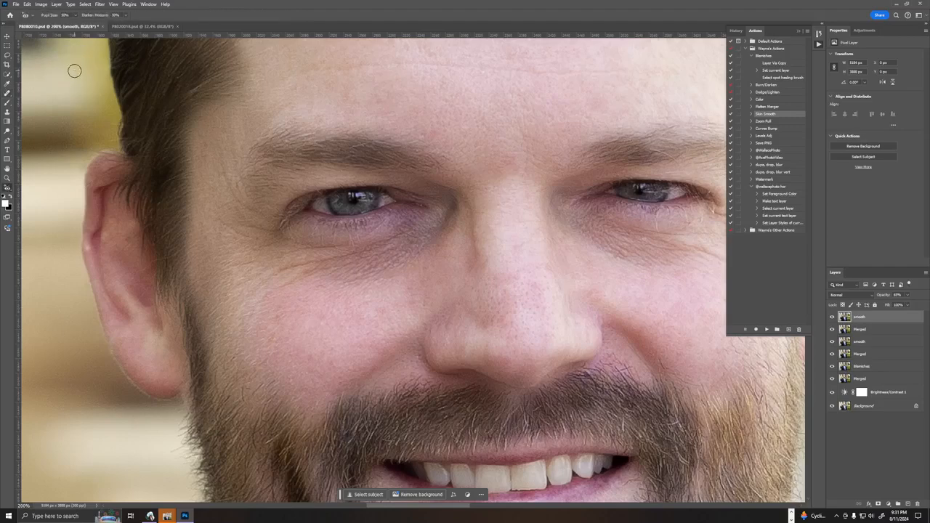
{"action": "key", "text": "shift+j"}
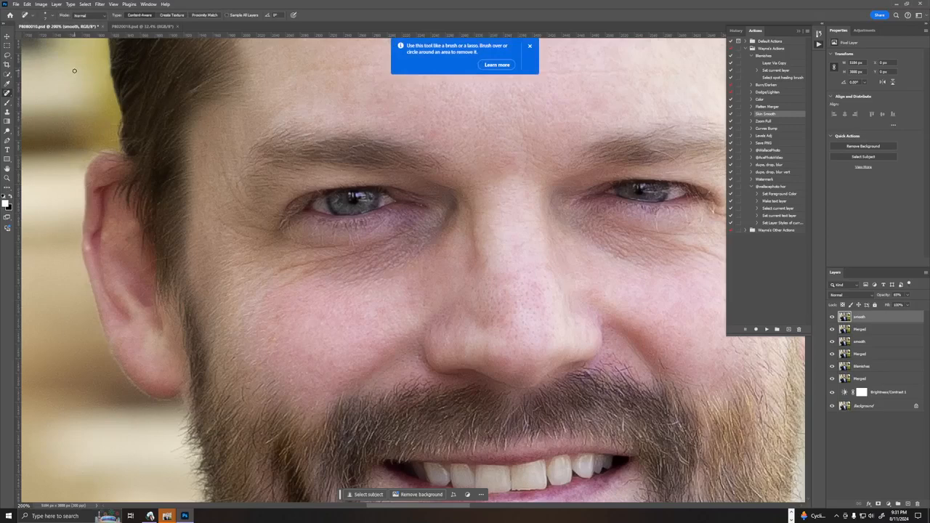
{"action": "key", "text": "shift+j"}
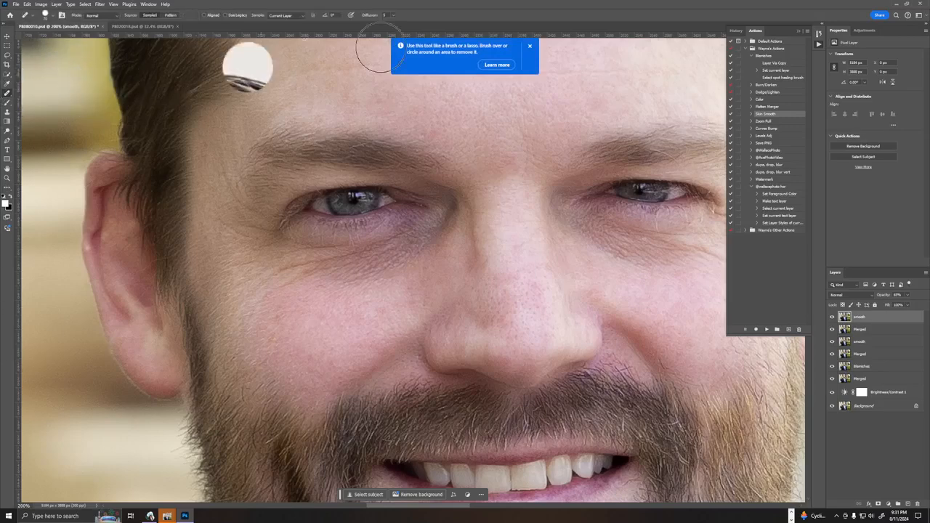
{"action": "left_click", "coordinate": [529, 47]}
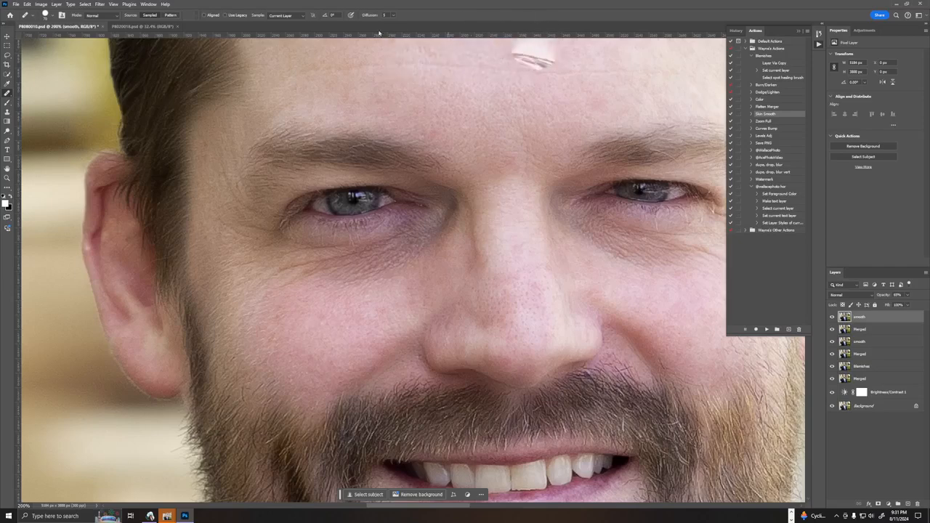
Search the help for the patch tool and activate the Patch Tool from the results.
{"action": "left_click", "coordinate": [166, 4]}
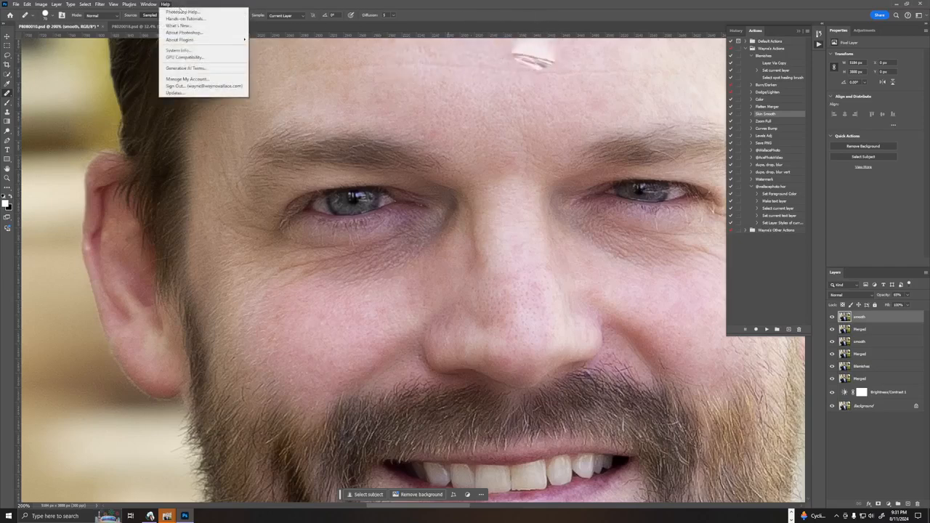
{"action": "left_click", "coordinate": [198, 13]}
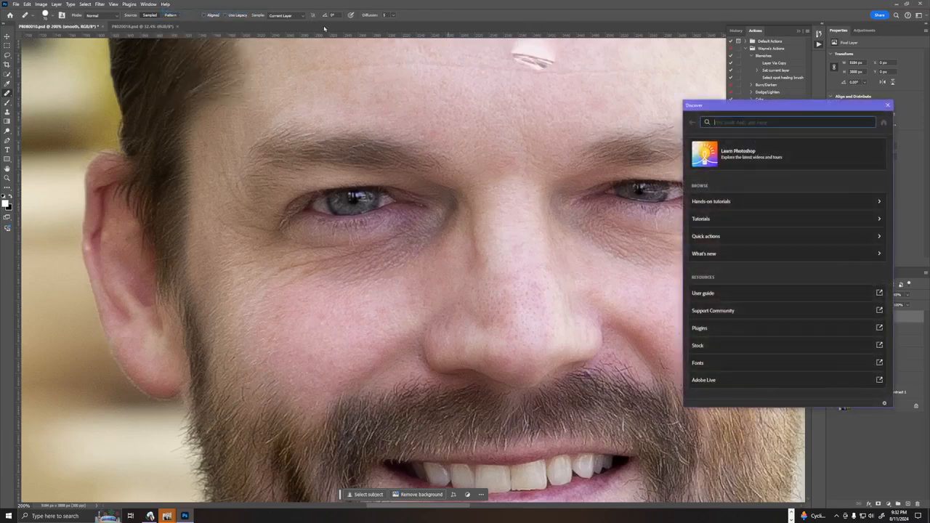
{"action": "type", "text": "patch"}
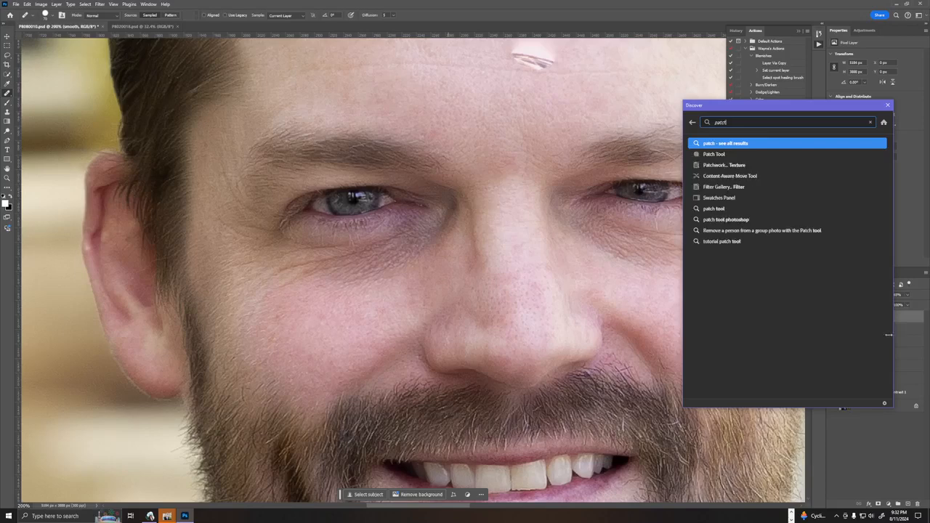
{"action": "left_click", "coordinate": [716, 154]}
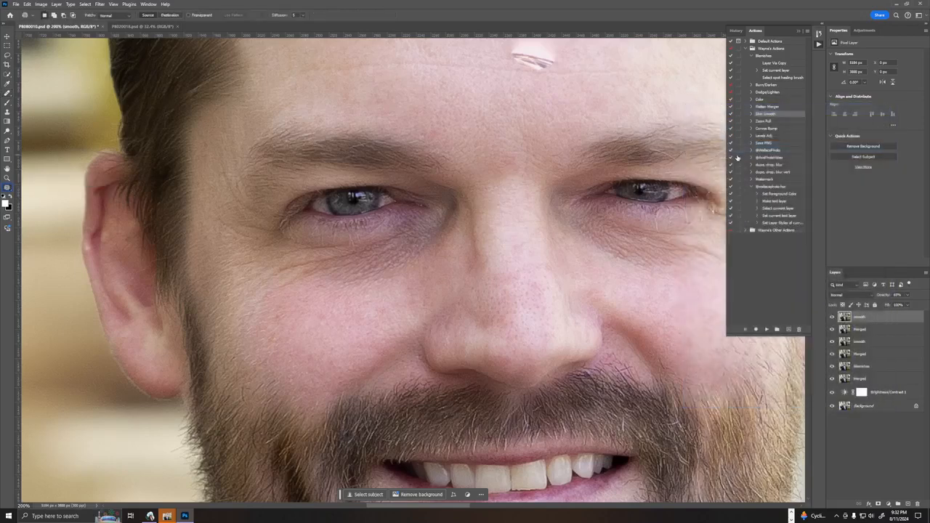
{"action": "left_click", "coordinate": [730, 158]}
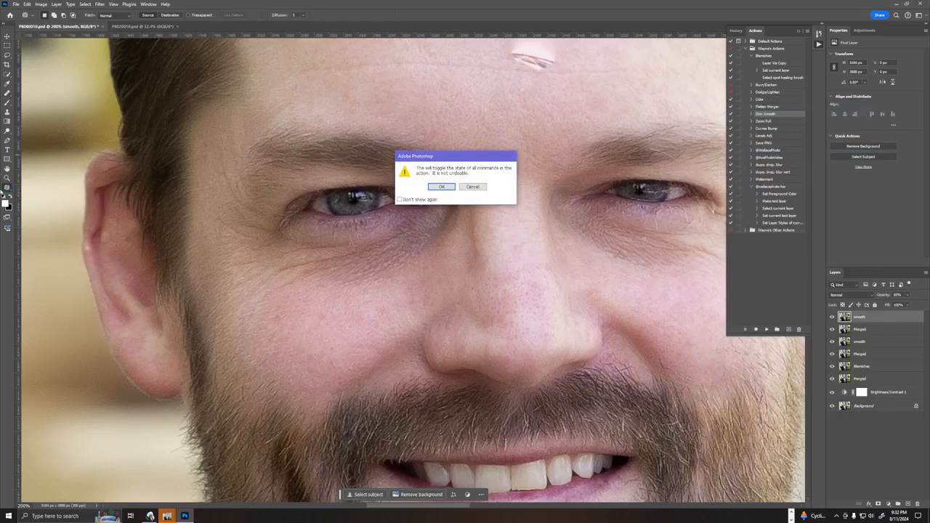
{"action": "left_click", "coordinate": [438, 187]}
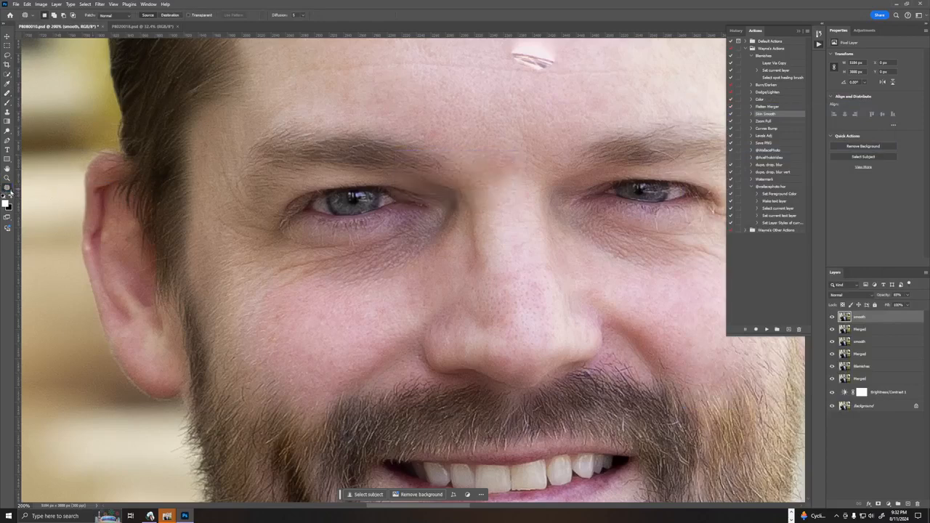
{"action": "left_click", "coordinate": [7, 188]}
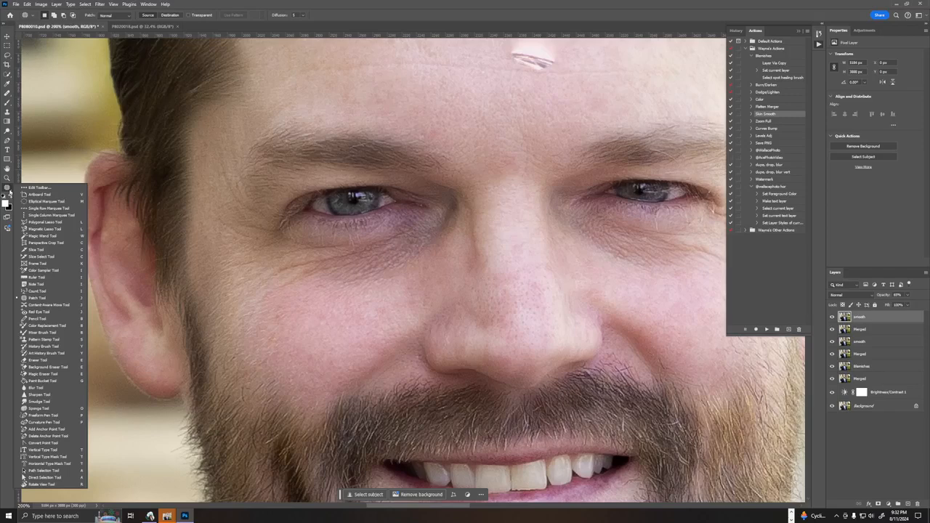
{"action": "left_click", "coordinate": [7, 188]}
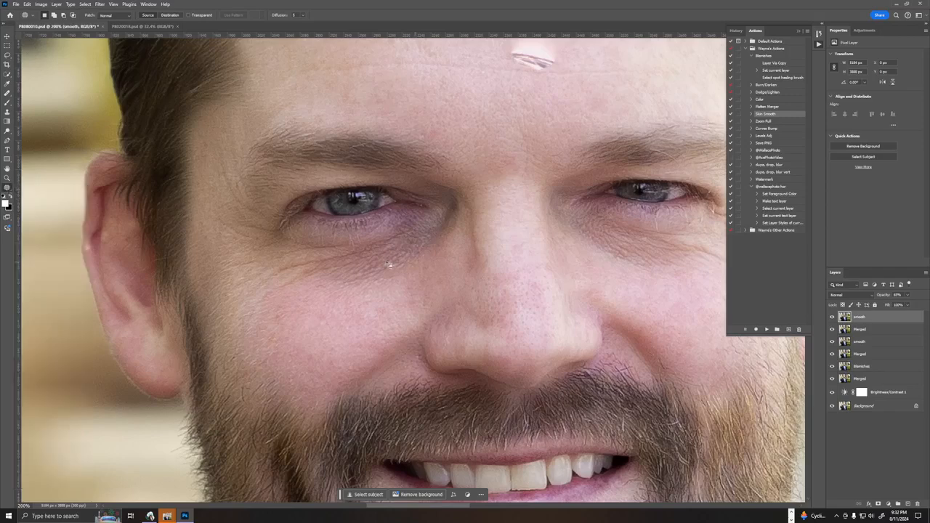
Patch the dark bags under both eyes with smooth skin from the cheeks below.
{"action": "mouse_move", "coordinate": [321, 244]}
{"action": "left_mouse_down"}
{"action": "mouse_move", "coordinate": [260, 263]}
{"action": "mouse_move", "coordinate": [283, 278]}
{"action": "mouse_move", "coordinate": [365, 291]}
{"action": "mouse_move", "coordinate": [423, 276]}
{"action": "mouse_move", "coordinate": [456, 253]}
{"action": "mouse_move", "coordinate": [443, 229]}
{"action": "mouse_move", "coordinate": [325, 255]}
{"action": "left_mouse_up"}
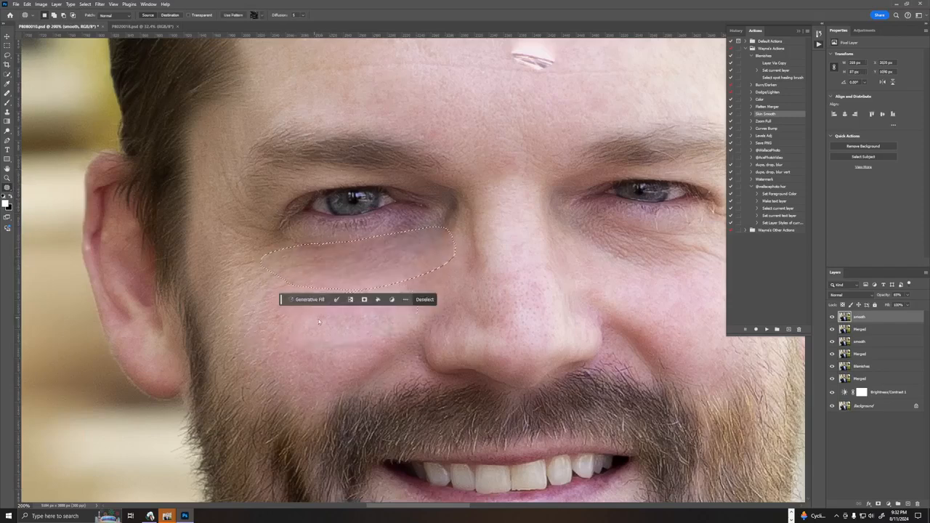
{"action": "left_click", "coordinate": [424, 299]}
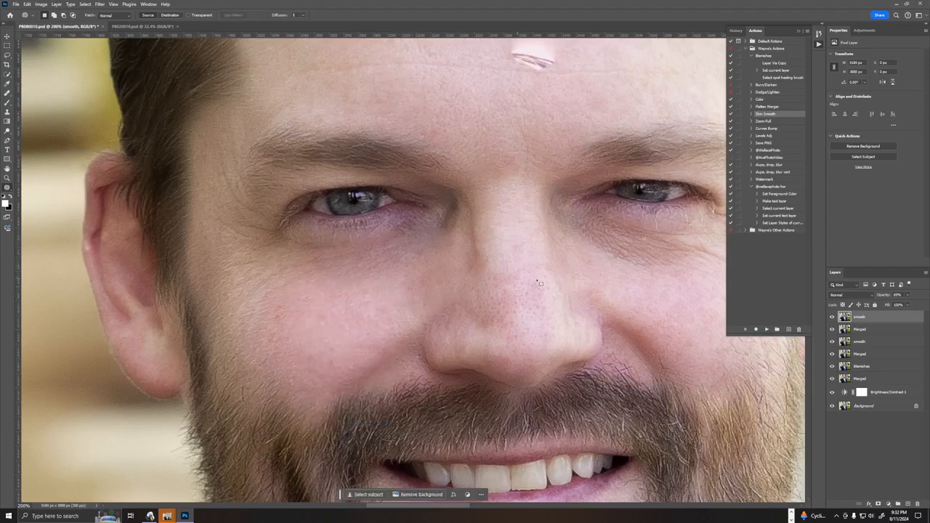
{"action": "left_click_drag", "start_coordinate": [561, 271], "coordinate": [357, 273]}
{"action": "mouse_move", "coordinate": [420, 225]}
{"action": "left_mouse_down"}
{"action": "mouse_move", "coordinate": [373, 222]}
{"action": "mouse_move", "coordinate": [363, 234]}
{"action": "mouse_move", "coordinate": [431, 272]}
{"action": "mouse_move", "coordinate": [483, 276]}
{"action": "mouse_move", "coordinate": [521, 256]}
{"action": "mouse_move", "coordinate": [423, 228]}
{"action": "mouse_move", "coordinate": [449, 296]}
{"action": "left_mouse_up"}
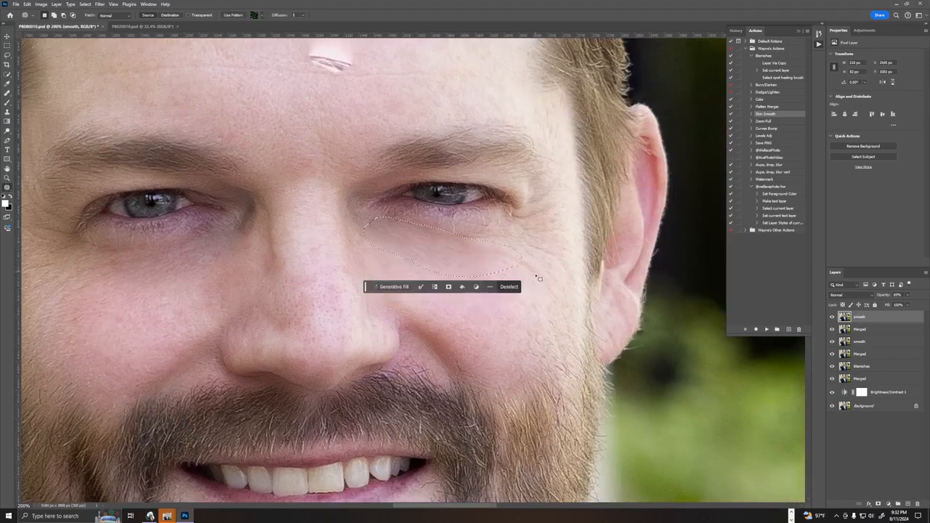
{"action": "left_click", "coordinate": [517, 287]}
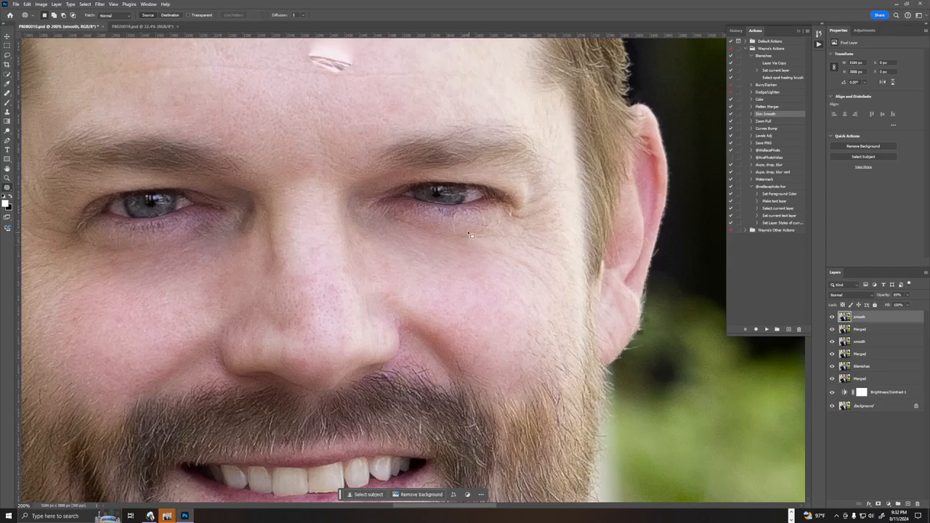
Patch the remaining creases below and beside the outer corner of the eye on the image's right.
{"action": "mouse_move", "coordinate": [468, 234]}
{"action": "left_mouse_down"}
{"action": "mouse_move", "coordinate": [445, 239]}
{"action": "mouse_move", "coordinate": [522, 252]}
{"action": "mouse_move", "coordinate": [473, 234]}
{"action": "left_mouse_up"}
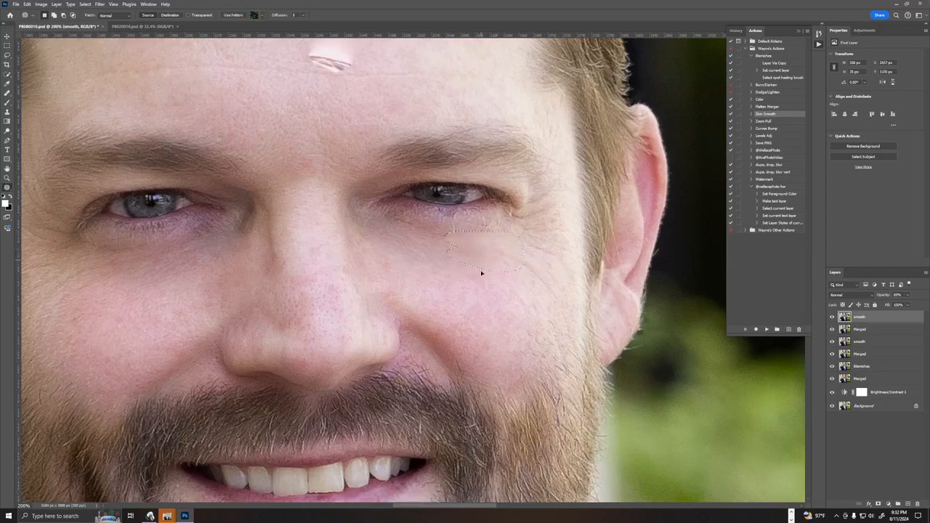
{"action": "left_click_drag", "start_coordinate": [481, 273], "coordinate": [480, 290]}
{"action": "left_click", "coordinate": [503, 295]}
{"action": "mouse_move", "coordinate": [538, 244]}
{"action": "left_mouse_down"}
{"action": "mouse_move", "coordinate": [554, 261]}
{"action": "mouse_move", "coordinate": [556, 246]}
{"action": "mouse_move", "coordinate": [531, 295]}
{"action": "mouse_move", "coordinate": [554, 297]}
{"action": "mouse_move", "coordinate": [534, 272]}
{"action": "left_mouse_up"}
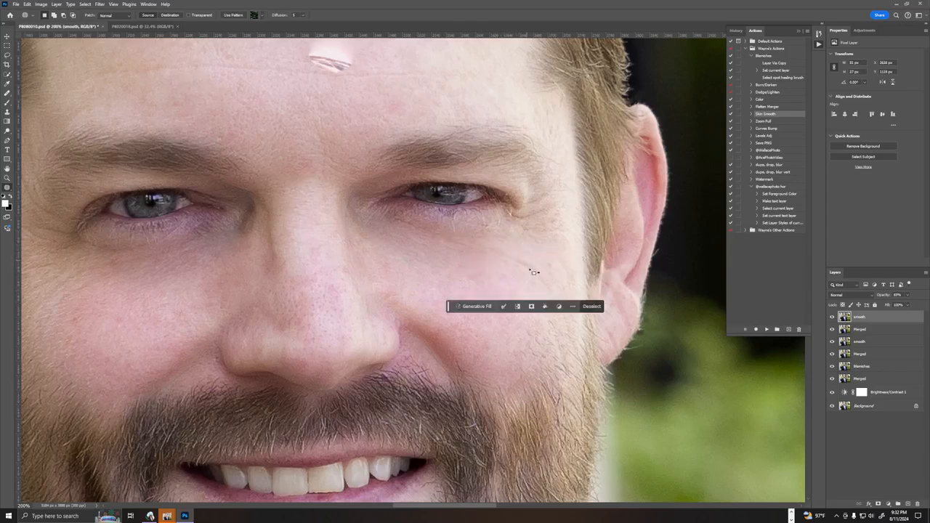
{"action": "mouse_move", "coordinate": [520, 207]}
{"action": "left_mouse_down"}
{"action": "mouse_move", "coordinate": [569, 234]}
{"action": "mouse_move", "coordinate": [542, 205]}
{"action": "mouse_move", "coordinate": [529, 286]}
{"action": "mouse_move", "coordinate": [498, 291]}
{"action": "left_mouse_up"}
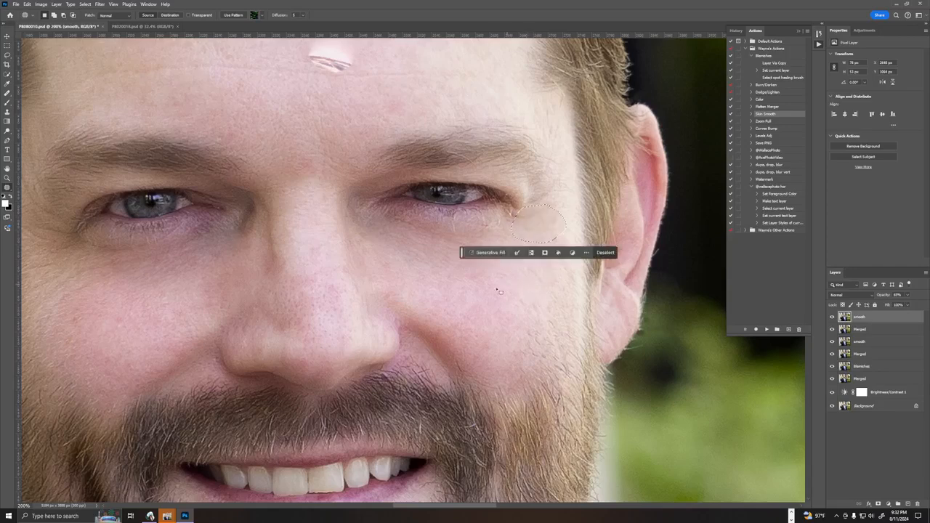
{"action": "key", "text": "ctrl+d"}
Patch the crow's-feet wrinkles around the outer corner of the eye on the image's left.
{"action": "left_click_drag", "start_coordinate": [262, 272], "coordinate": [638, 257]}
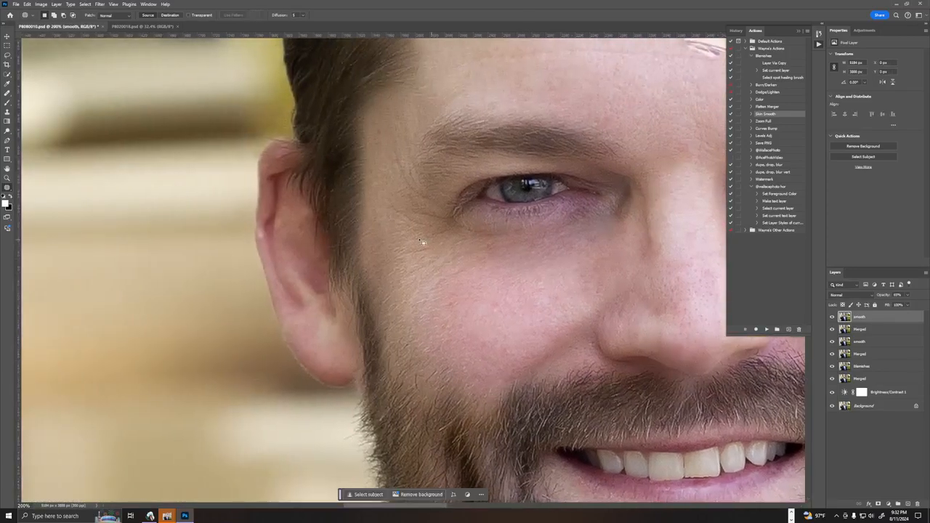
{"action": "mouse_move", "coordinate": [436, 241]}
{"action": "left_mouse_down"}
{"action": "mouse_move", "coordinate": [395, 252]}
{"action": "mouse_move", "coordinate": [439, 265]}
{"action": "left_mouse_up"}
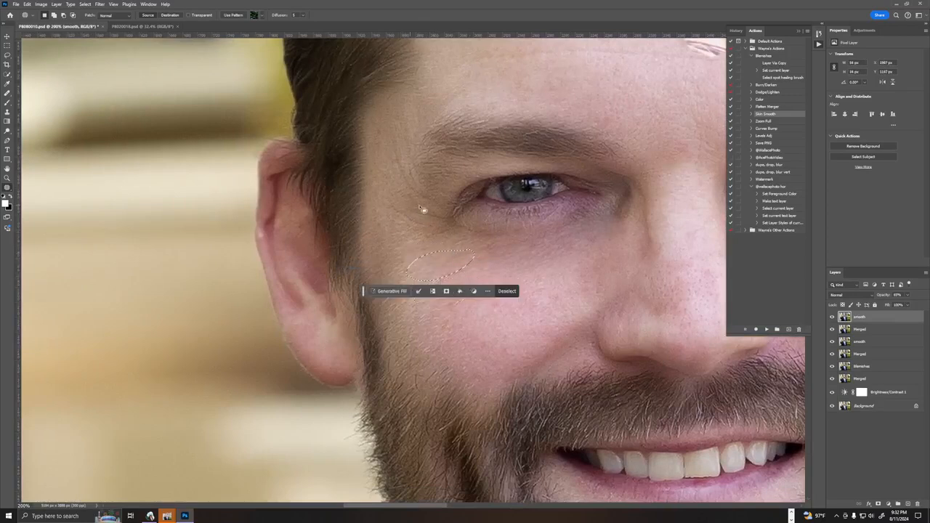
{"action": "mouse_move", "coordinate": [423, 208]}
{"action": "left_mouse_down"}
{"action": "mouse_move", "coordinate": [385, 210]}
{"action": "mouse_move", "coordinate": [419, 232]}
{"action": "mouse_move", "coordinate": [454, 217]}
{"action": "left_mouse_up"}
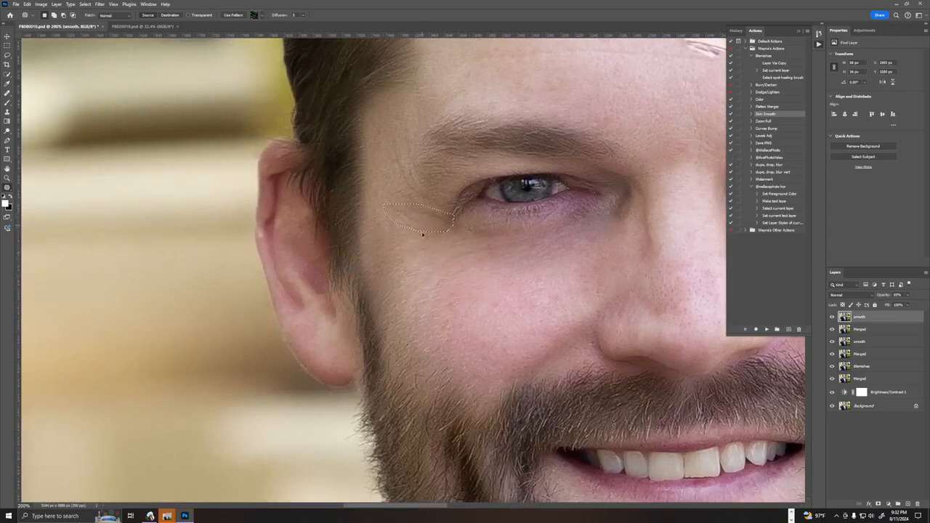
{"action": "mouse_move", "coordinate": [393, 163]}
{"action": "left_mouse_down"}
{"action": "mouse_move", "coordinate": [397, 187]}
{"action": "mouse_move", "coordinate": [423, 210]}
{"action": "mouse_move", "coordinate": [425, 186]}
{"action": "left_mouse_up"}
Patch the bright smudge in the middle of the forehead with clean skin above it and deselect.
{"action": "left_click_drag", "start_coordinate": [517, 152], "coordinate": [307, 268]}
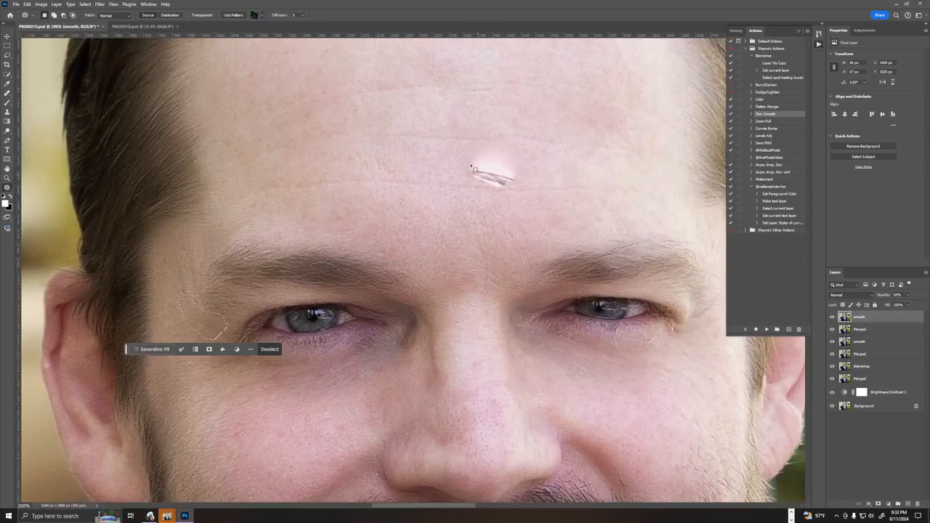
{"action": "mouse_move", "coordinate": [467, 151]}
{"action": "left_mouse_down"}
{"action": "mouse_move", "coordinate": [489, 205]}
{"action": "mouse_move", "coordinate": [514, 135]}
{"action": "mouse_move", "coordinate": [468, 145]}
{"action": "left_mouse_up"}
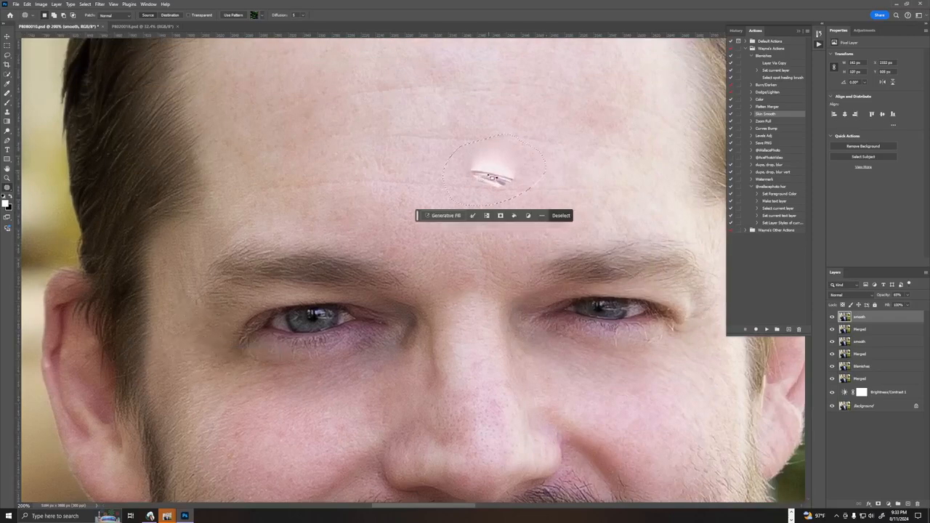
{"action": "left_click_drag", "start_coordinate": [492, 177], "coordinate": [478, 99]}
{"action": "key", "text": "ctrl+d"}
Patch the horizontal wrinkles across the upper and middle forehead with nearby smooth skin.
{"action": "left_click_drag", "start_coordinate": [483, 184], "coordinate": [342, 268]}
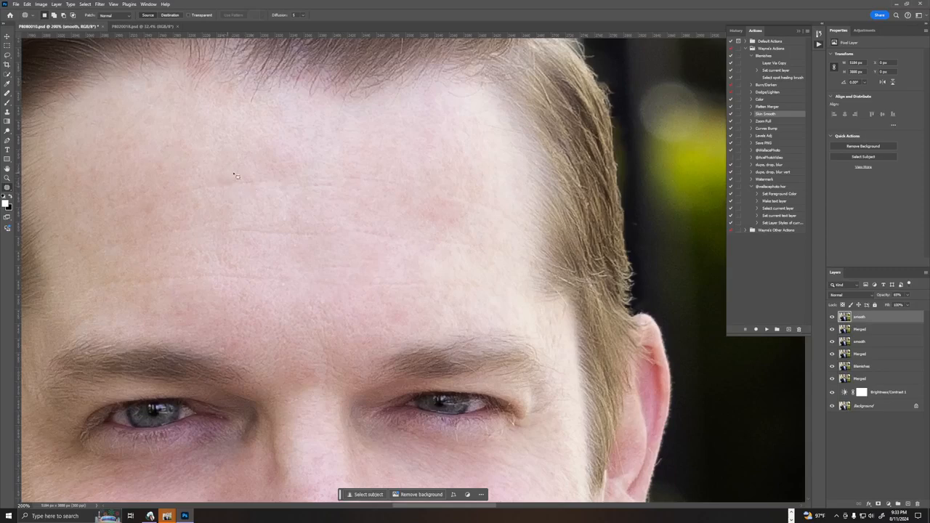
{"action": "mouse_move", "coordinate": [233, 176]}
{"action": "left_mouse_down"}
{"action": "mouse_move", "coordinate": [157, 195]}
{"action": "mouse_move", "coordinate": [352, 183]}
{"action": "mouse_move", "coordinate": [320, 177]}
{"action": "left_mouse_up"}
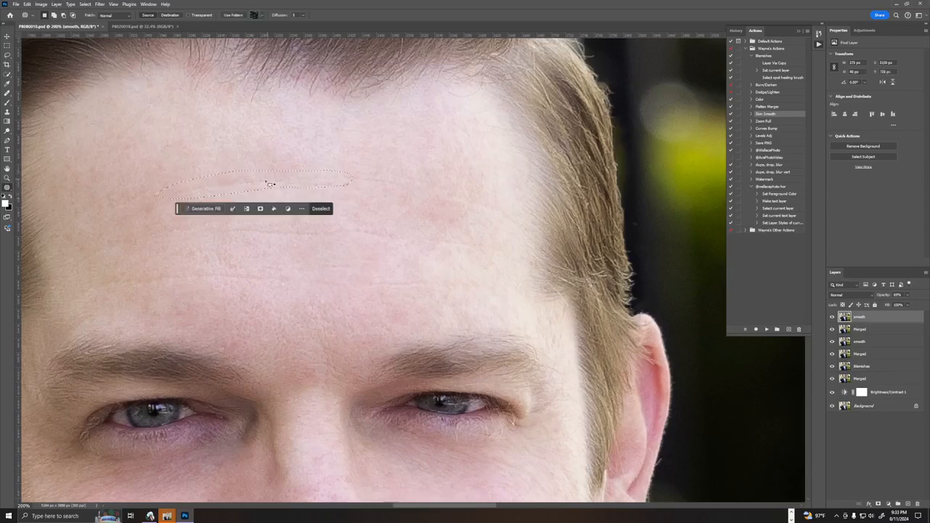
{"action": "mouse_move", "coordinate": [386, 147]}
{"action": "left_mouse_down"}
{"action": "mouse_move", "coordinate": [334, 169]}
{"action": "mouse_move", "coordinate": [529, 216]}
{"action": "mouse_move", "coordinate": [451, 189]}
{"action": "left_mouse_up"}
{"action": "mouse_move", "coordinate": [278, 214]}
{"action": "left_mouse_down"}
{"action": "mouse_move", "coordinate": [233, 219]}
{"action": "mouse_move", "coordinate": [246, 241]}
{"action": "mouse_move", "coordinate": [341, 238]}
{"action": "mouse_move", "coordinate": [308, 234]}
{"action": "left_mouse_up"}
{"action": "left_click_drag", "start_coordinate": [306, 234], "coordinate": [279, 202]}
{"action": "mouse_move", "coordinate": [396, 224]}
{"action": "left_mouse_down"}
{"action": "mouse_move", "coordinate": [427, 248]}
{"action": "mouse_move", "coordinate": [492, 240]}
{"action": "left_mouse_up"}
{"action": "left_click_drag", "start_coordinate": [415, 235], "coordinate": [326, 191]}
{"action": "left_click", "coordinate": [257, 179]}
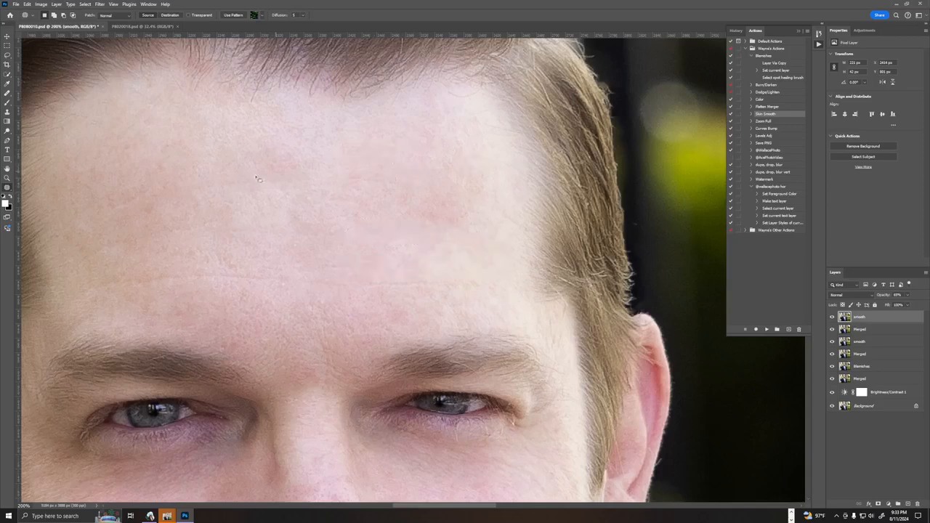
{"action": "mouse_move", "coordinate": [256, 177]}
{"action": "left_mouse_down"}
{"action": "mouse_move", "coordinate": [327, 174]}
{"action": "mouse_move", "coordinate": [251, 186]}
{"action": "left_mouse_up"}
{"action": "left_click", "coordinate": [216, 269]}
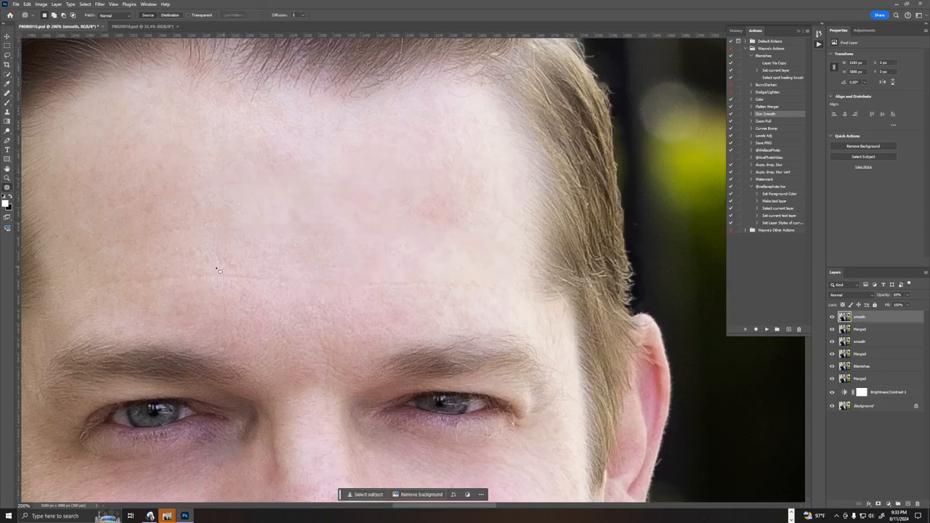
Patch the lowest horizontal forehead wrinkle above the eyebrows with nearby smooth skin.
{"action": "mouse_move", "coordinate": [220, 271]}
{"action": "left_mouse_down"}
{"action": "mouse_move", "coordinate": [109, 286]}
{"action": "mouse_move", "coordinate": [294, 282]}
{"action": "mouse_move", "coordinate": [219, 270]}
{"action": "left_mouse_up"}
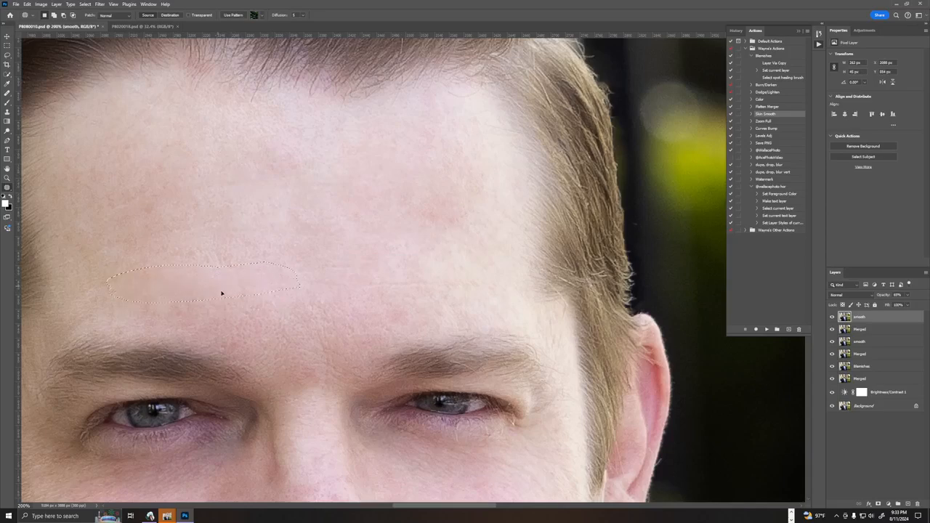
{"action": "mouse_move", "coordinate": [361, 275]}
{"action": "left_mouse_down"}
{"action": "mouse_move", "coordinate": [305, 270]}
{"action": "mouse_move", "coordinate": [441, 293]}
{"action": "mouse_move", "coordinate": [395, 277]}
{"action": "mouse_move", "coordinate": [379, 297]}
{"action": "left_mouse_up"}
{"action": "left_click", "coordinate": [271, 268]}
{"action": "mouse_move", "coordinate": [226, 334]}
{"action": "left_mouse_down"}
{"action": "mouse_move", "coordinate": [238, 353]}
{"action": "mouse_move", "coordinate": [256, 330]}
{"action": "left_mouse_up"}
{"action": "mouse_move", "coordinate": [287, 282]}
{"action": "left_mouse_down"}
{"action": "mouse_move", "coordinate": [296, 276]}
{"action": "mouse_move", "coordinate": [288, 281]}
{"action": "left_mouse_up"}
{"action": "left_click_drag", "start_coordinate": [282, 294], "coordinate": [281, 307]}
Clear the patch selection and add another merged layer with the Flatten Merger action.
{"action": "key", "text": "ctrl+minus"}
{"action": "key", "text": "ctrl+minus"}
{"action": "key", "text": "ctrl+minus"}
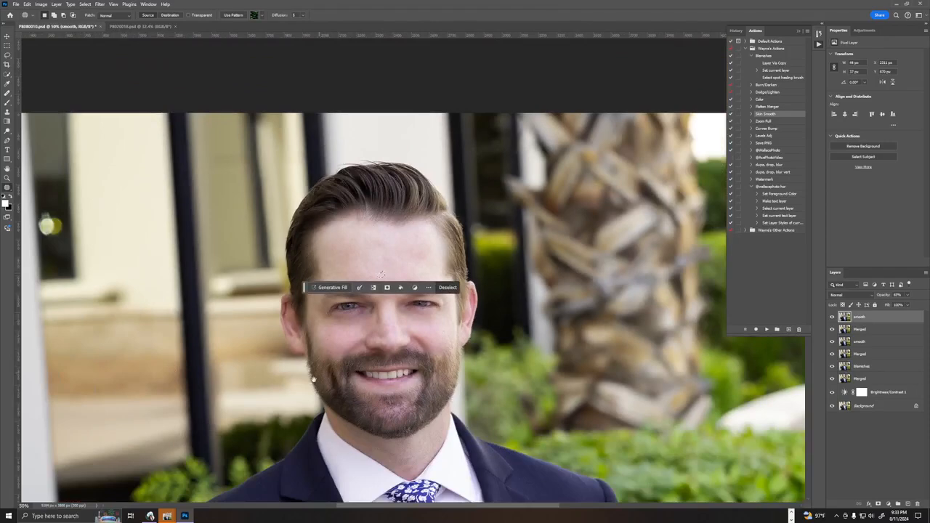
{"action": "left_click_drag", "start_coordinate": [381, 275], "coordinate": [516, 175]}
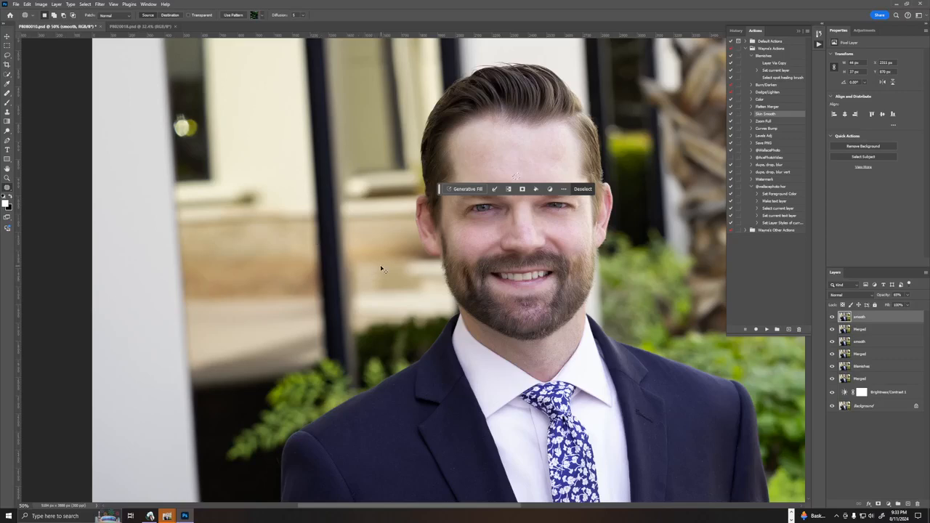
{"action": "key", "text": "ctrl+d"}
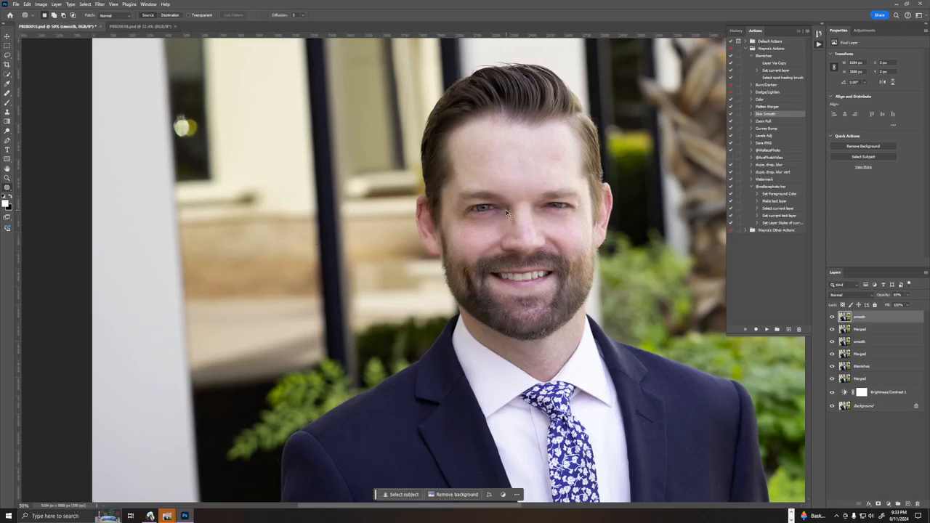
{"action": "key", "text": "ctrl+minus"}
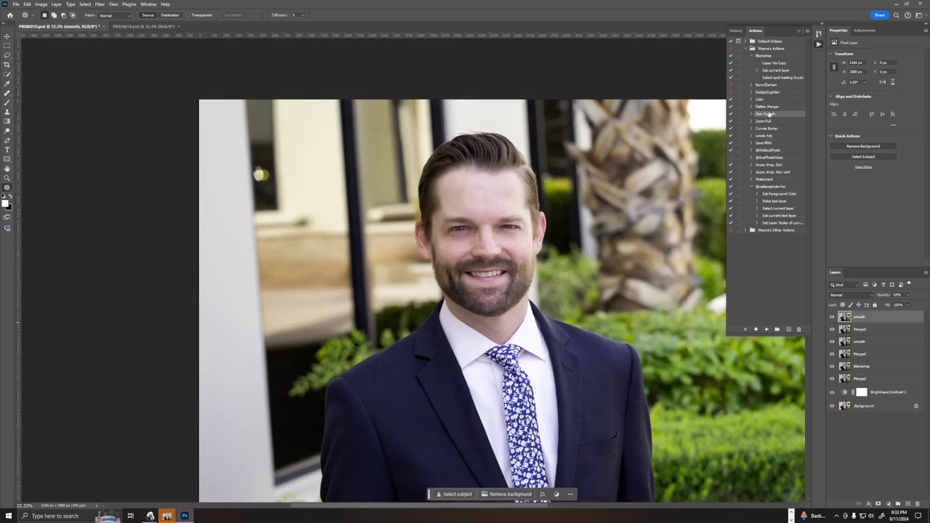
{"action": "double_click", "coordinate": [783, 108], "text": "ctrl"}
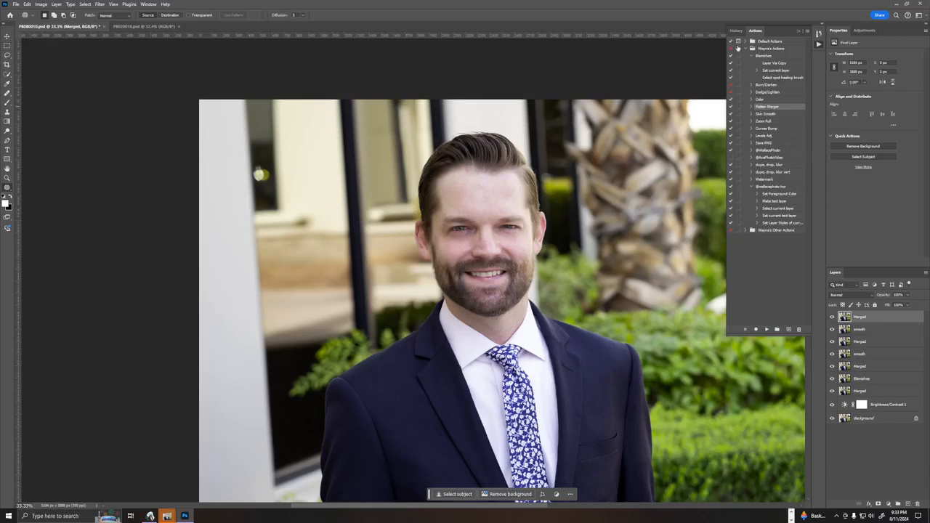
Expand the Other Actions set, answering its dialog-toggle warning, and collapse the Curves action and the expanded text-layer action.
{"action": "left_click", "coordinate": [740, 231]}
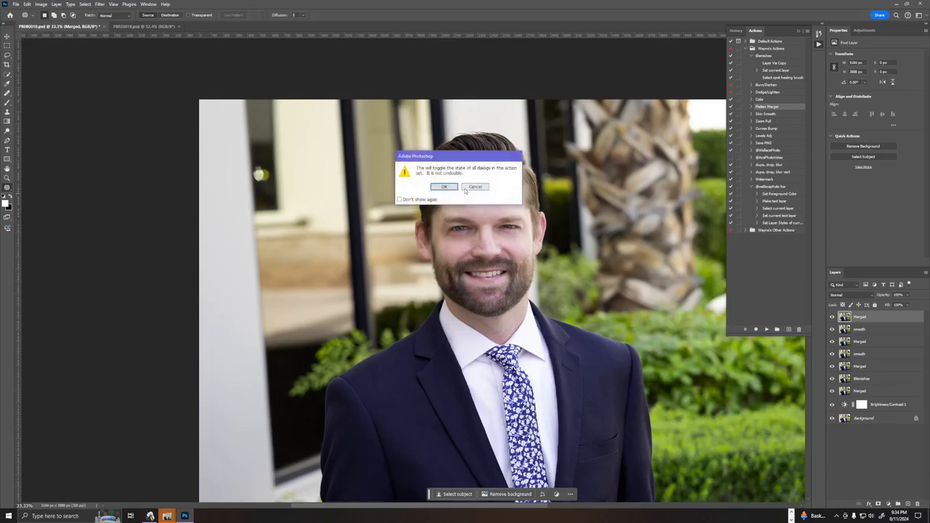
{"action": "left_click", "coordinate": [445, 186]}
{"action": "left_click", "coordinate": [746, 230]}
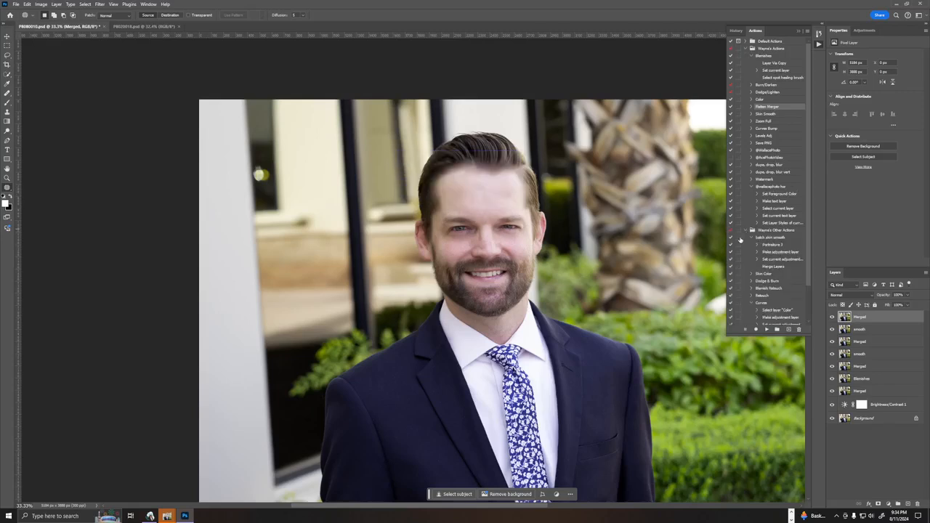
{"action": "left_click", "coordinate": [805, 310]}
{"action": "scroll", "coordinate": [804, 317], "scroll_direction": "down", "scroll_amount": 2}
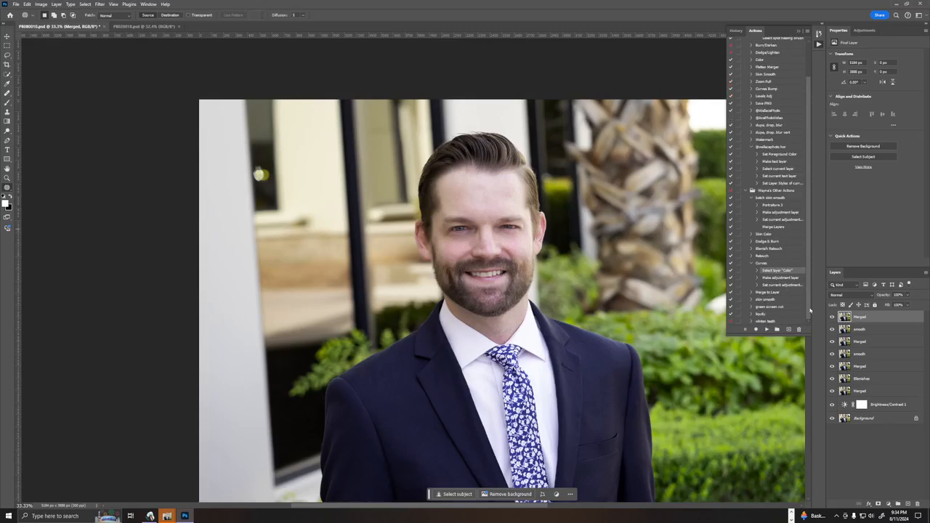
{"action": "left_click", "coordinate": [752, 264]}
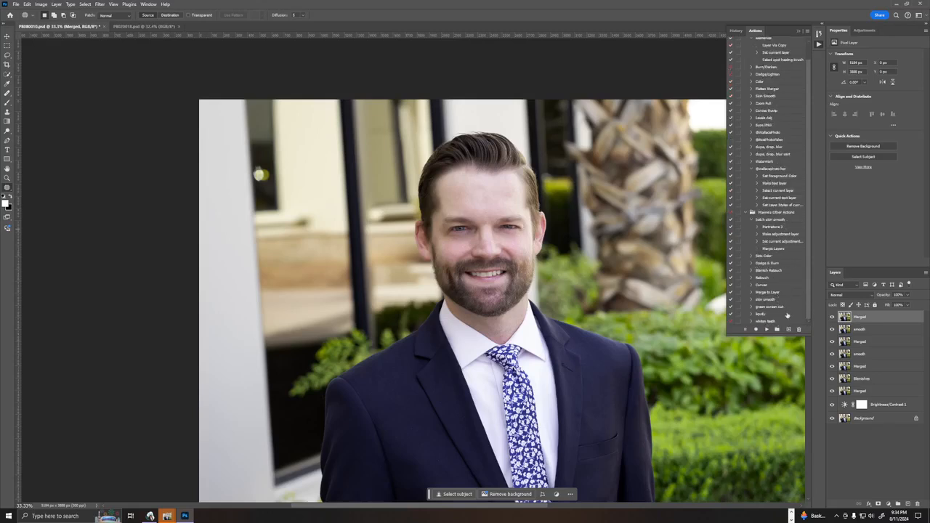
{"action": "left_click", "coordinate": [752, 168]}
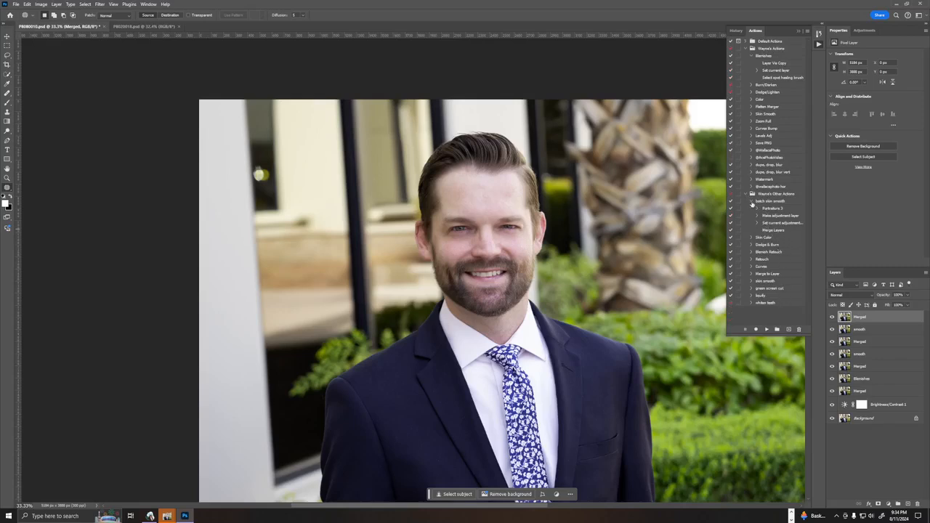
Collapse the batch skin smooth action and sharpen the top merged layer using Unsharp Mask with an amount of 25%.
{"action": "left_click", "coordinate": [754, 202]}
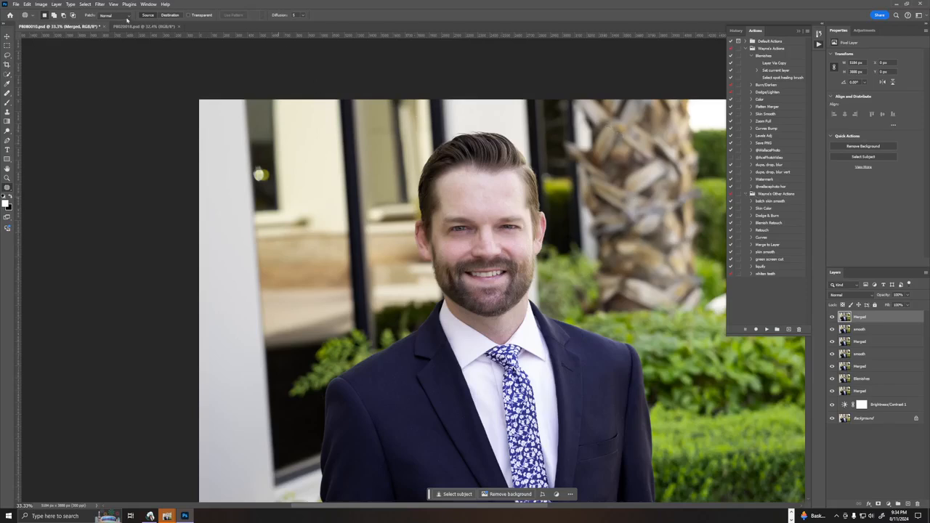
{"action": "left_click", "coordinate": [101, 5]}
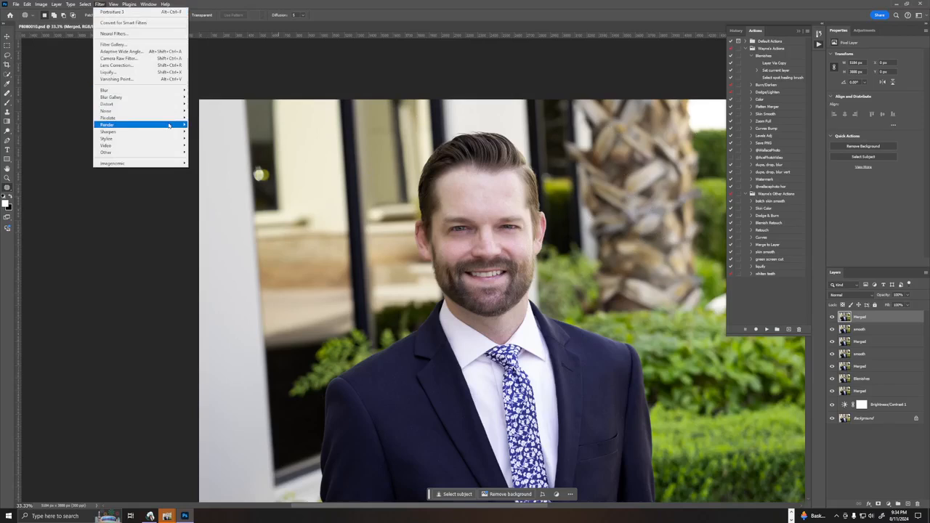
{"action": "mouse_move", "coordinate": [123, 143]}
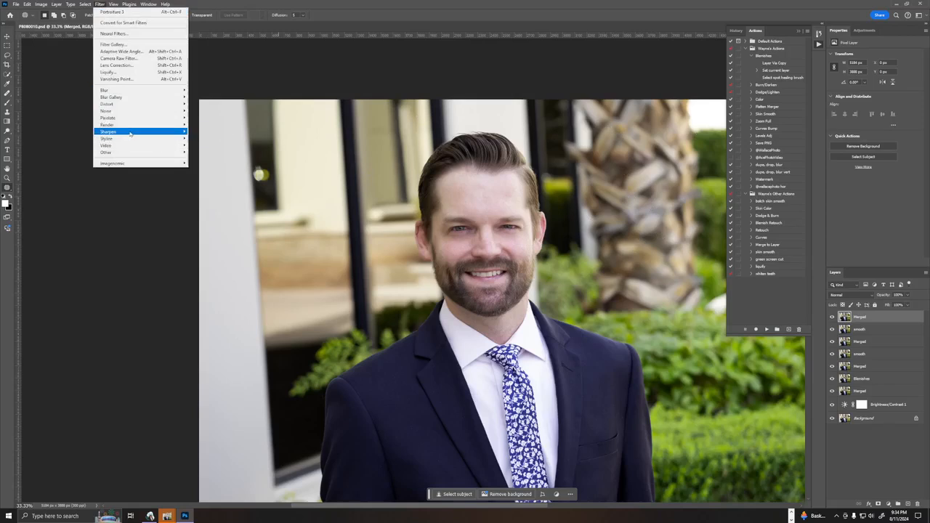
{"action": "left_click", "coordinate": [210, 159]}
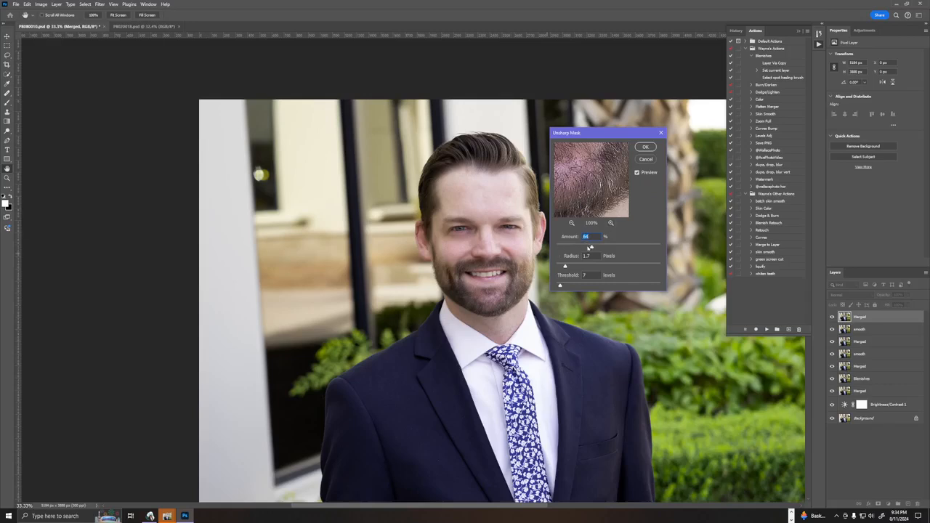
{"action": "left_click_drag", "start_coordinate": [590, 249], "coordinate": [574, 248]}
{"action": "left_click_drag", "start_coordinate": [601, 174], "coordinate": [590, 212]}
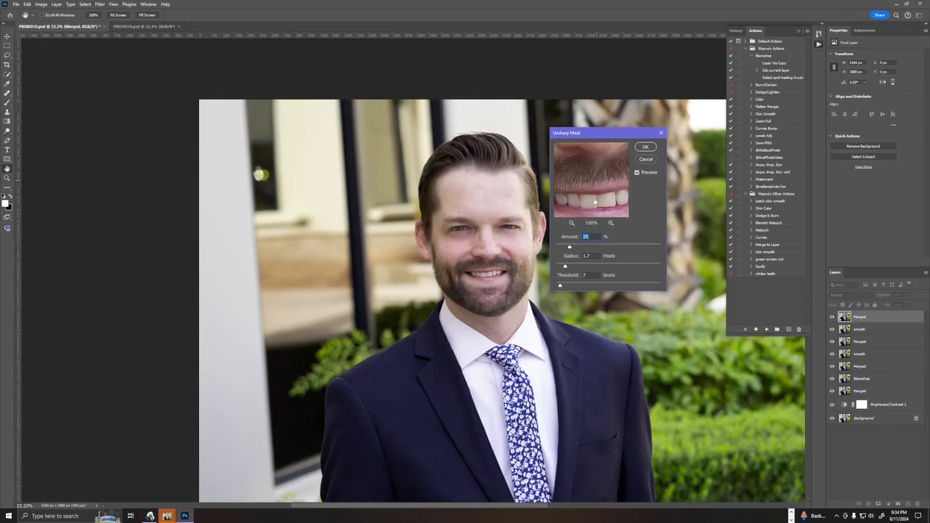
{"action": "left_click_drag", "start_coordinate": [593, 170], "coordinate": [578, 229]}
{"action": "left_click_drag", "start_coordinate": [578, 178], "coordinate": [620, 183]}
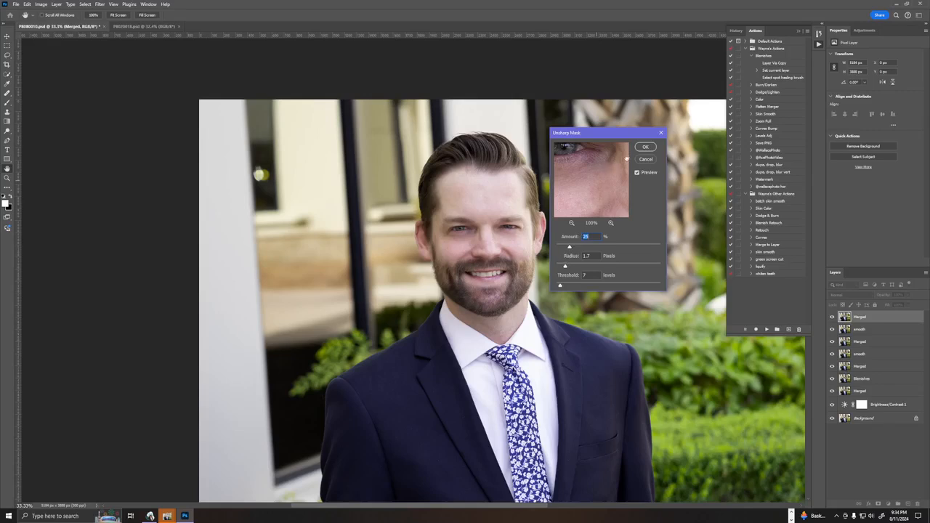
{"action": "left_click", "coordinate": [645, 148]}
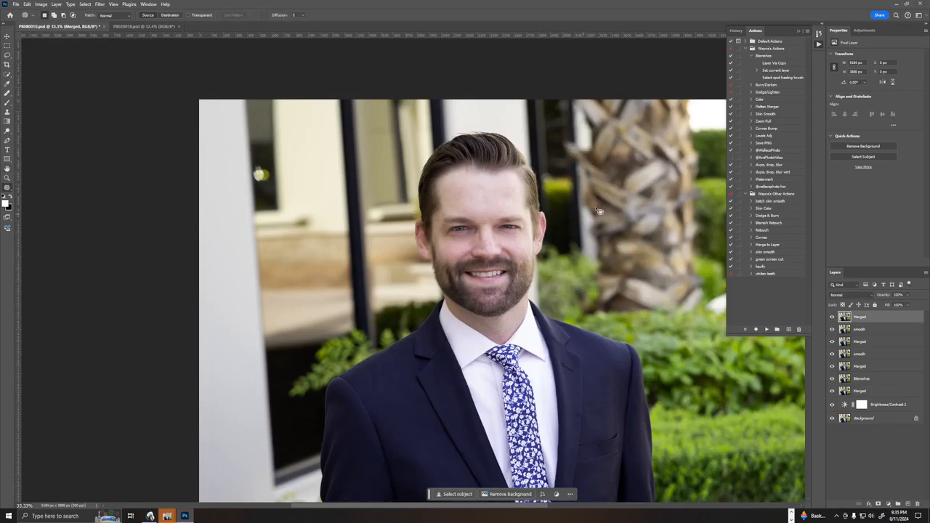
Lasso the teeth and the mouth area around them and copy the selection onto a new layer.
{"action": "key", "text": "ctrl+1"}
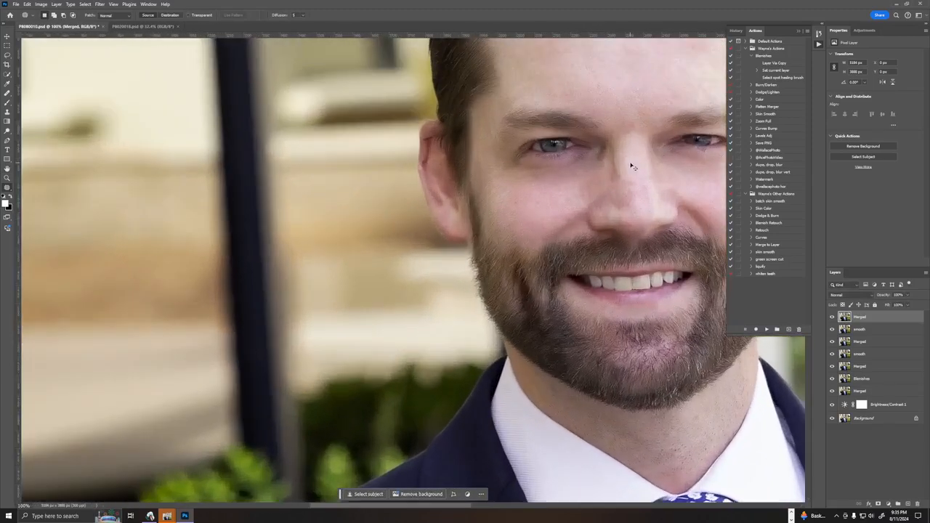
{"action": "left_click_drag", "start_coordinate": [527, 319], "coordinate": [185, 231]}
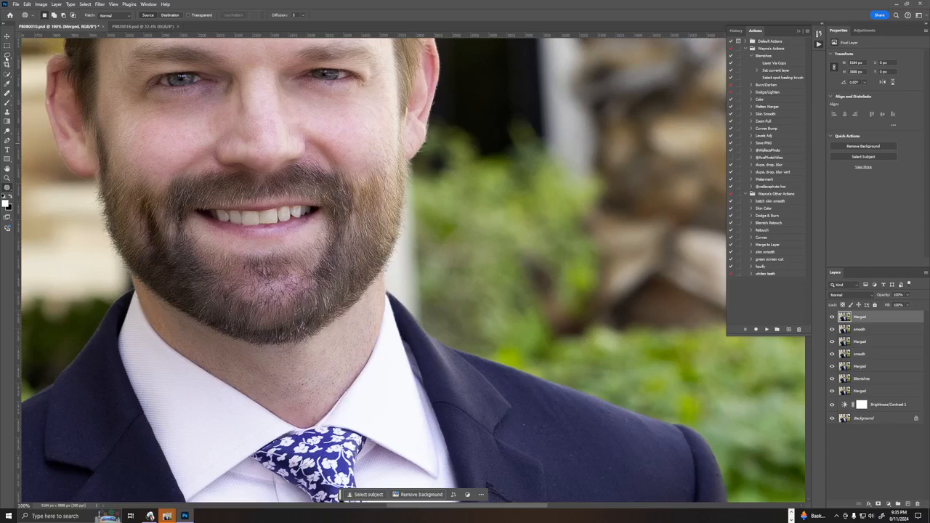
{"action": "left_click", "coordinate": [7, 57]}
{"action": "right_click", "coordinate": [167, 197]}
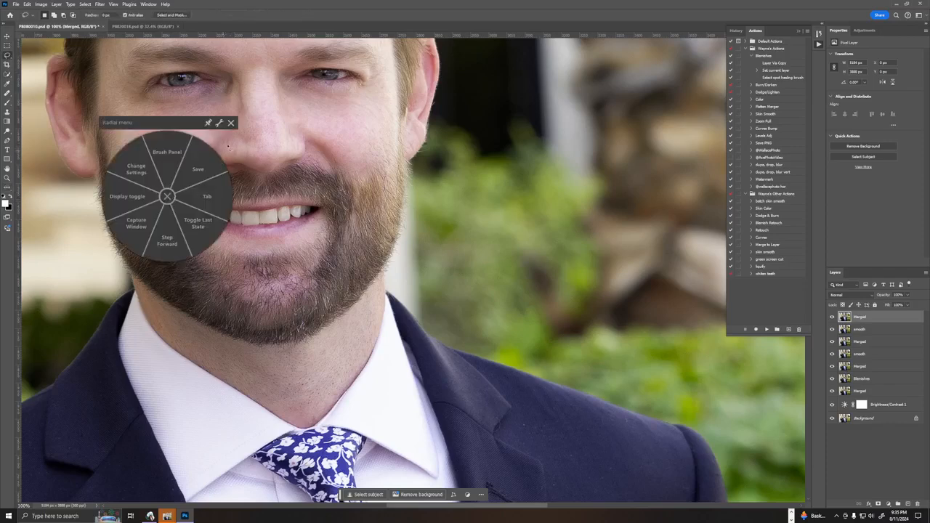
{"action": "left_click", "coordinate": [230, 123]}
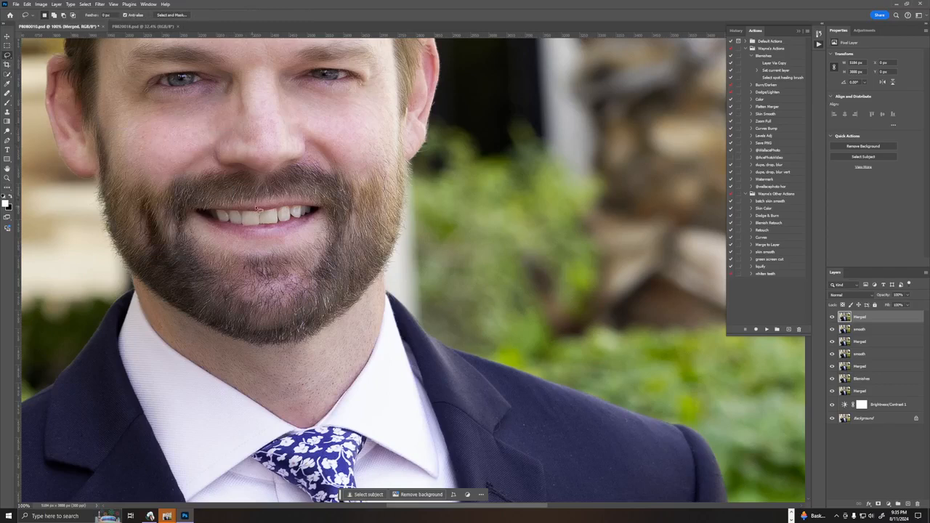
{"action": "mouse_move", "coordinate": [257, 207]}
{"action": "left_mouse_down"}
{"action": "mouse_move", "coordinate": [216, 204]}
{"action": "mouse_move", "coordinate": [215, 223]}
{"action": "mouse_move", "coordinate": [251, 231]}
{"action": "mouse_move", "coordinate": [343, 218]}
{"action": "mouse_move", "coordinate": [260, 208]}
{"action": "left_mouse_up"}
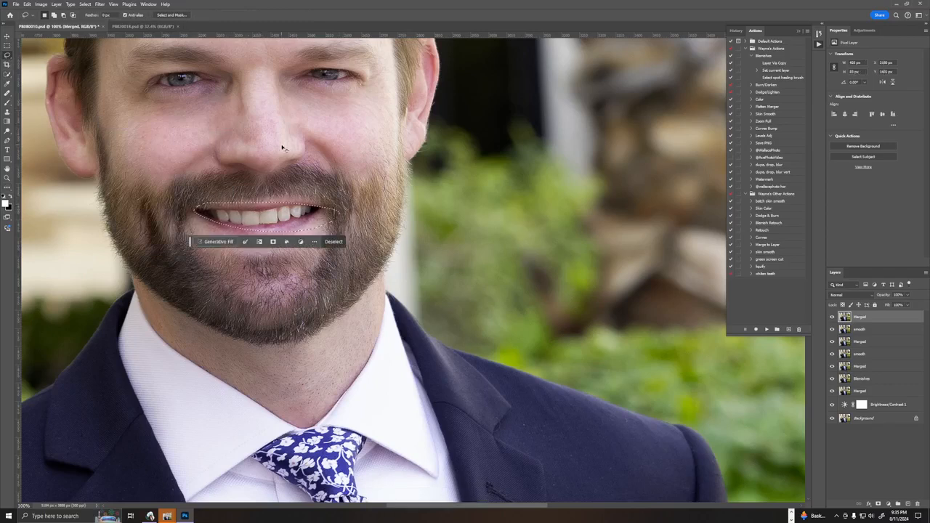
{"action": "key", "text": "ctrl+j"}
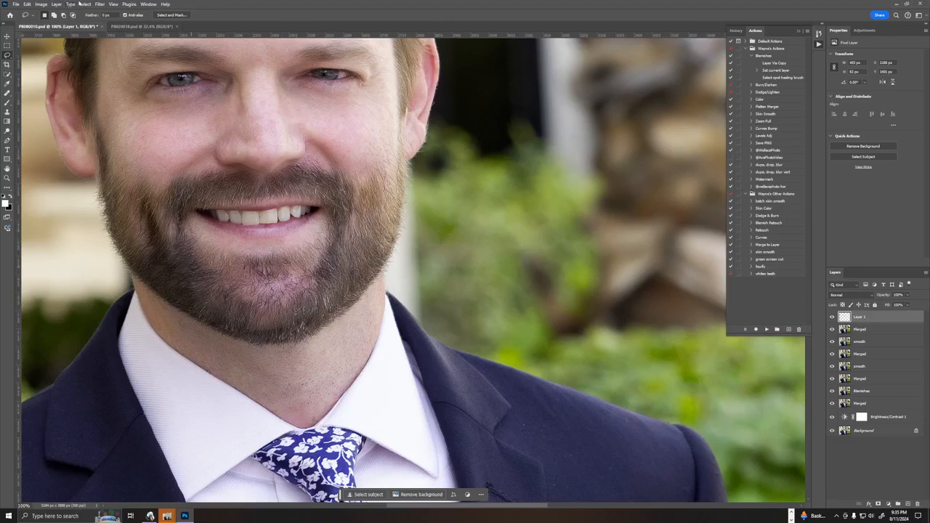
Whiten the copied teeth with Hue/Saturation, setting the Reds saturation to -73 and raising the lightness slightly.
{"action": "left_click", "coordinate": [55, 3]}
{"action": "mouse_move", "coordinate": [96, 101]}
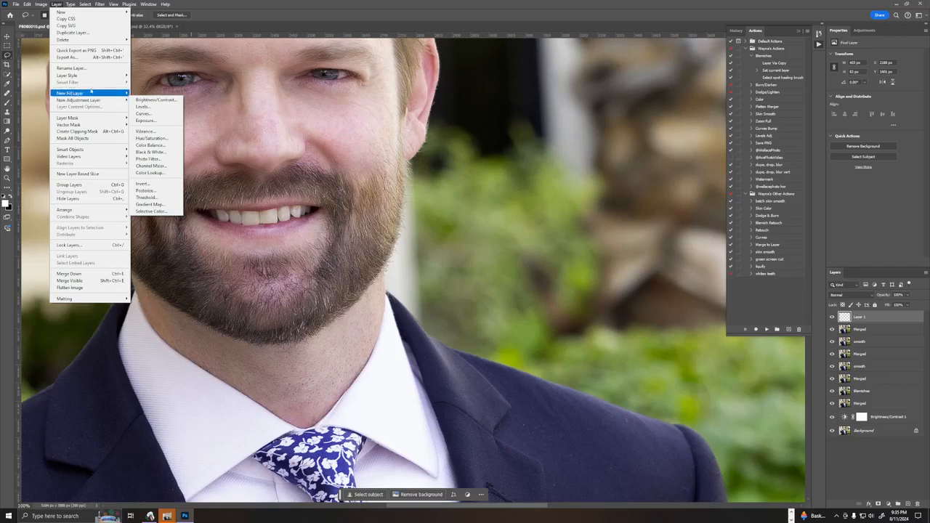
{"action": "mouse_move", "coordinate": [42, 5]}
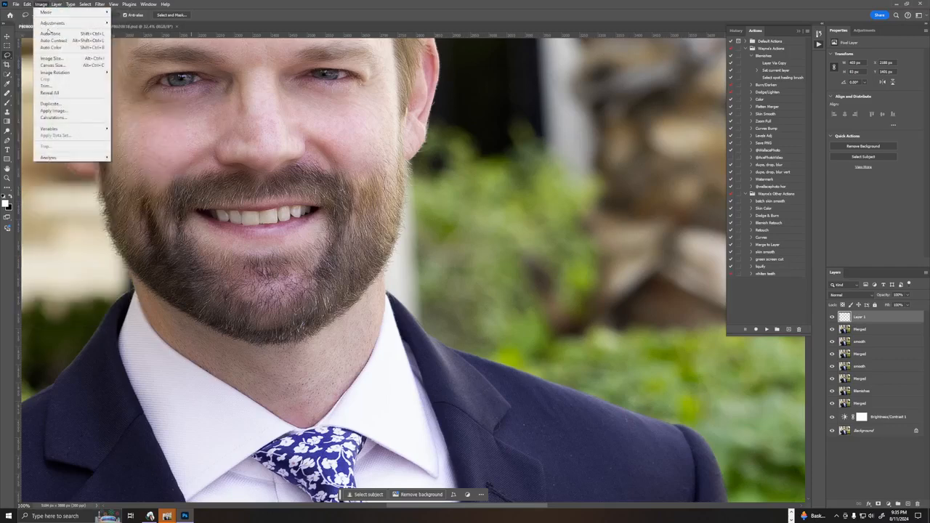
{"action": "mouse_move", "coordinate": [60, 24]}
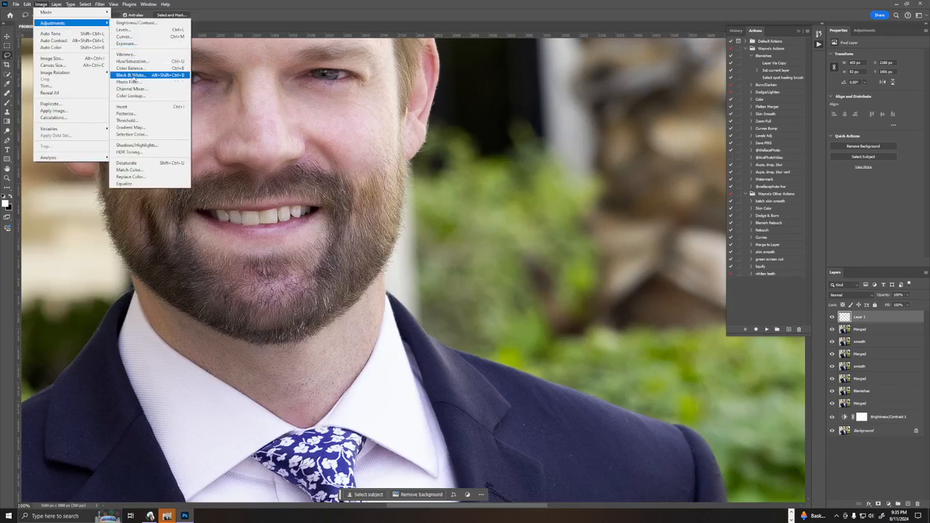
{"action": "left_click", "coordinate": [134, 61]}
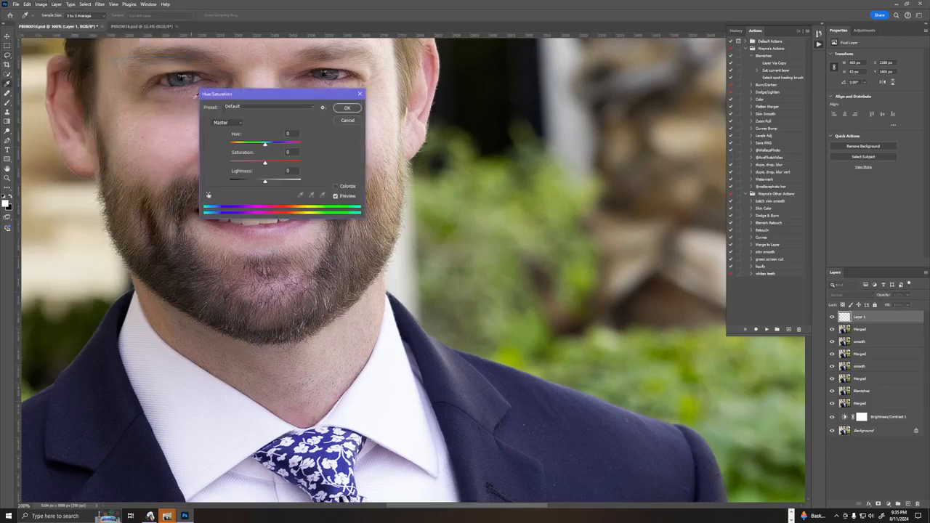
{"action": "left_click", "coordinate": [209, 196]}
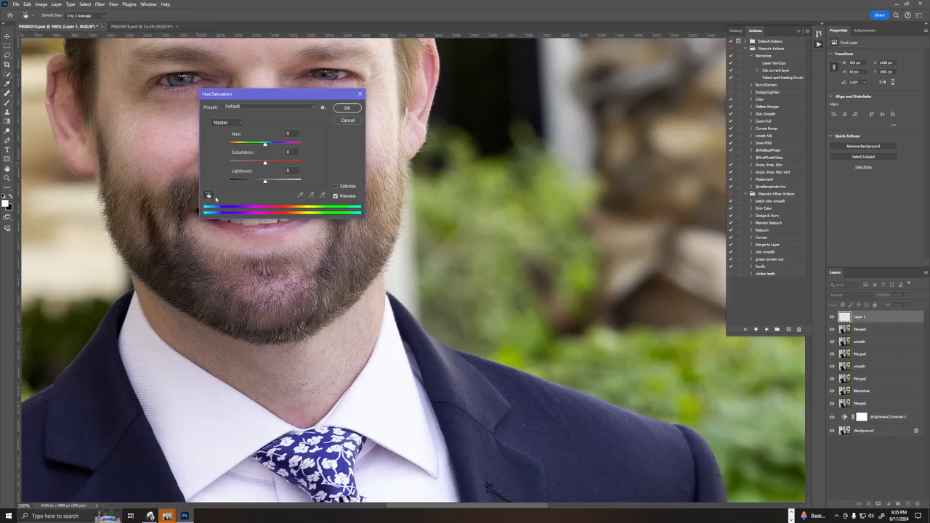
{"action": "left_click_drag", "start_coordinate": [268, 96], "coordinate": [512, 88]}
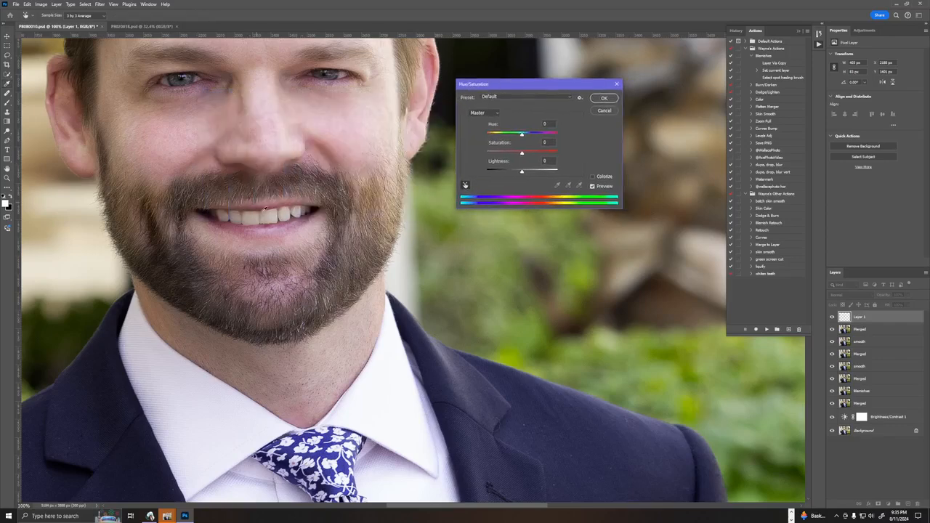
{"action": "left_click_drag", "start_coordinate": [275, 213], "coordinate": [244, 218]}
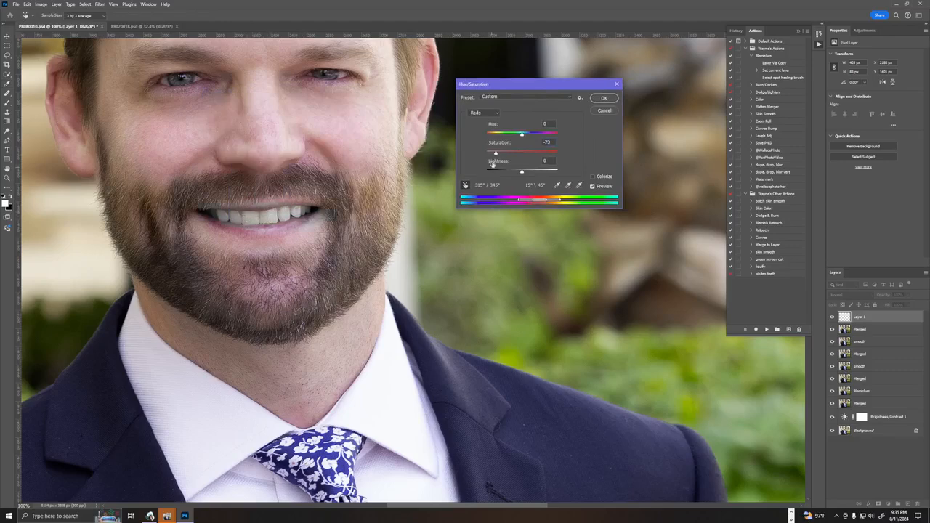
{"action": "left_click_drag", "start_coordinate": [523, 172], "coordinate": [531, 173]}
{"action": "left_click", "coordinate": [603, 96]}
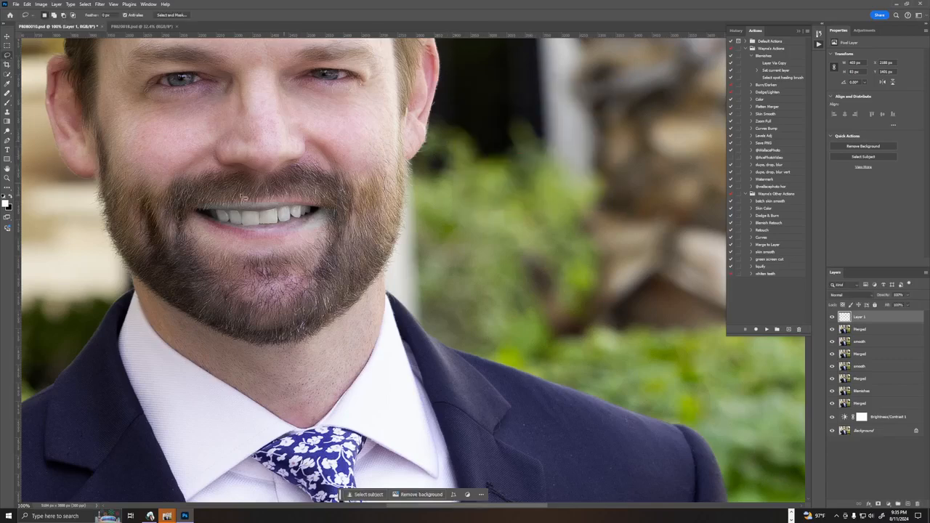
Add a black layer mask to the whitened teeth layer and paint white over the teeth to reveal the whitening only there.
{"action": "scroll", "coordinate": [453, 125], "scroll_direction": "up", "scroll_amount": 3}
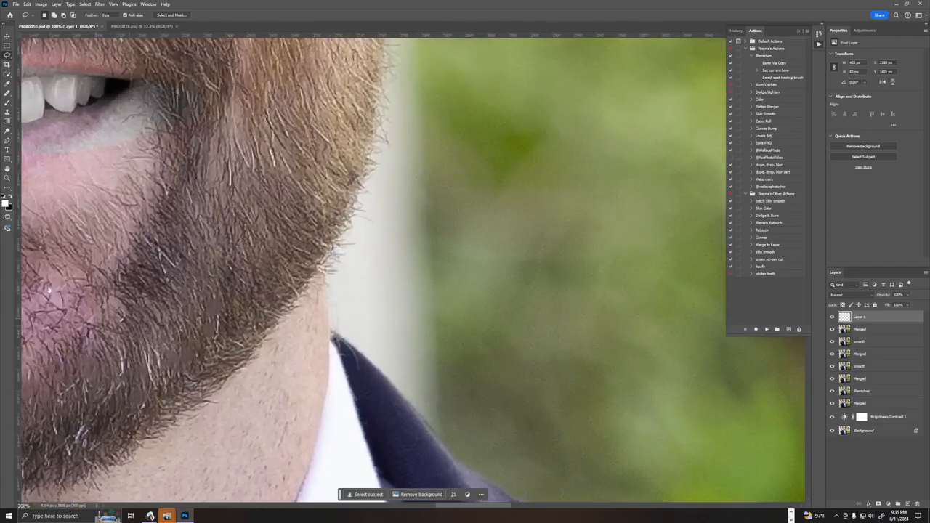
{"action": "left_click_drag", "start_coordinate": [61, 250], "coordinate": [561, 276]}
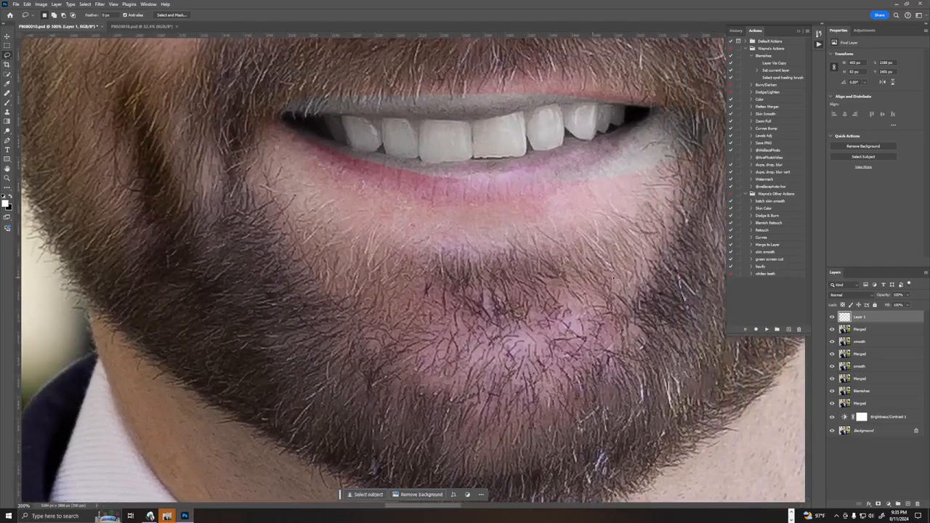
{"action": "left_click", "coordinate": [879, 504], "text": "alt"}
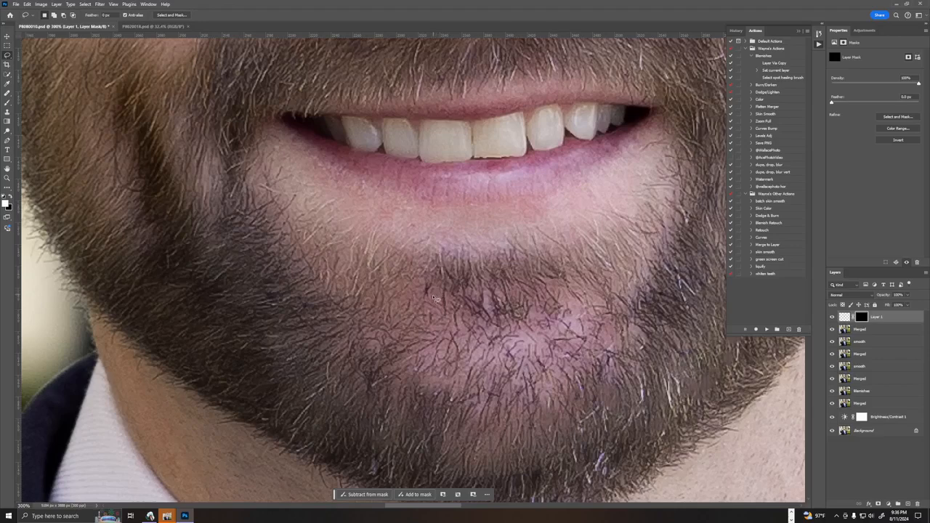
{"action": "key", "text": "b"}
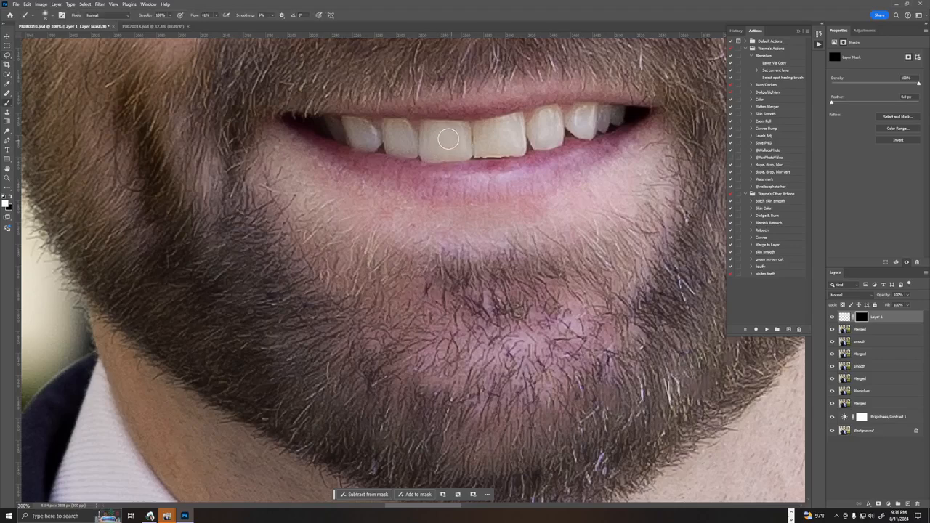
{"action": "mouse_move", "coordinate": [438, 136]}
{"action": "left_mouse_down"}
{"action": "mouse_move", "coordinate": [460, 137]}
{"action": "mouse_move", "coordinate": [436, 152]}
{"action": "mouse_move", "coordinate": [488, 129]}
{"action": "mouse_move", "coordinate": [479, 148]}
{"action": "mouse_move", "coordinate": [510, 134]}
{"action": "mouse_move", "coordinate": [491, 150]}
{"action": "mouse_move", "coordinate": [504, 145]}
{"action": "mouse_move", "coordinate": [483, 134]}
{"action": "mouse_move", "coordinate": [491, 130]}
{"action": "mouse_move", "coordinate": [501, 146]}
{"action": "mouse_move", "coordinate": [550, 132]}
{"action": "mouse_move", "coordinate": [544, 119]}
{"action": "mouse_move", "coordinate": [536, 126]}
{"action": "mouse_move", "coordinate": [549, 119]}
{"action": "mouse_move", "coordinate": [544, 138]}
{"action": "mouse_move", "coordinate": [548, 118]}
{"action": "mouse_move", "coordinate": [549, 140]}
{"action": "mouse_move", "coordinate": [604, 117]}
{"action": "left_mouse_up"}
{"action": "mouse_move", "coordinate": [398, 134]}
{"action": "left_mouse_down"}
{"action": "mouse_move", "coordinate": [349, 127]}
{"action": "mouse_move", "coordinate": [371, 136]}
{"action": "mouse_move", "coordinate": [324, 138]}
{"action": "mouse_move", "coordinate": [361, 126]}
{"action": "mouse_move", "coordinate": [344, 119]}
{"action": "mouse_move", "coordinate": [369, 126]}
{"action": "mouse_move", "coordinate": [374, 138]}
{"action": "mouse_move", "coordinate": [394, 128]}
{"action": "mouse_move", "coordinate": [388, 123]}
{"action": "mouse_move", "coordinate": [391, 146]}
{"action": "mouse_move", "coordinate": [397, 122]}
{"action": "mouse_move", "coordinate": [410, 138]}
{"action": "mouse_move", "coordinate": [434, 133]}
{"action": "mouse_move", "coordinate": [425, 125]}
{"action": "mouse_move", "coordinate": [420, 139]}
{"action": "mouse_move", "coordinate": [481, 126]}
{"action": "mouse_move", "coordinate": [475, 144]}
{"action": "mouse_move", "coordinate": [491, 151]}
{"action": "mouse_move", "coordinate": [490, 124]}
{"action": "mouse_move", "coordinate": [556, 118]}
{"action": "left_mouse_up"}
{"action": "key", "text": "bracketleft"}
Compare the whole portrait with and without the whitened teeth layer.
{"action": "key", "text": "ctrl+minus"}
{"action": "key", "text": "ctrl+minus"}
{"action": "key", "text": "ctrl+minus"}
{"action": "key", "text": "ctrl+minus"}
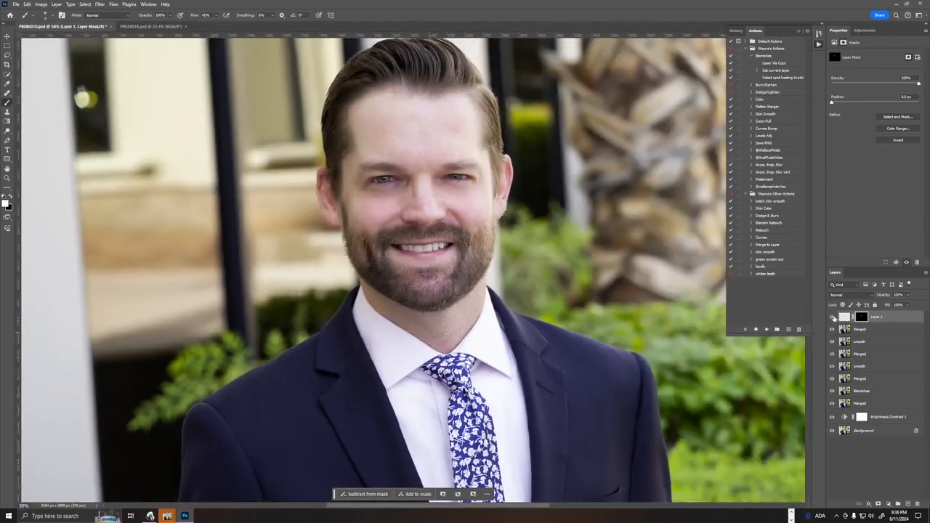
{"action": "left_click", "coordinate": [833, 317]}
{"action": "left_click", "coordinate": [832, 317]}
{"action": "left_click", "coordinate": [832, 317]}
{"action": "left_click", "coordinate": [833, 318]}
Run the Curves Bump action and apply the Linear Contrast (RGB) preset to its curves adjustment.
{"action": "left_click", "coordinate": [772, 130]}
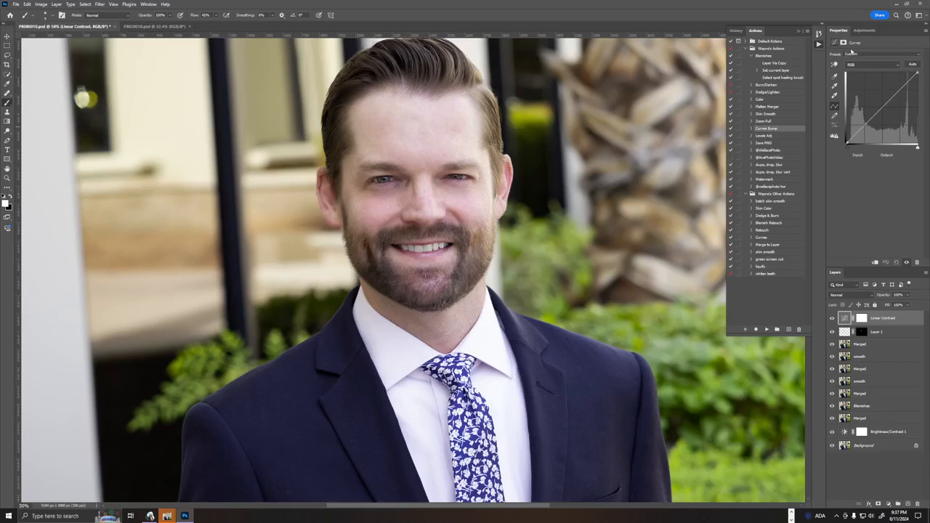
{"action": "left_click", "coordinate": [869, 57]}
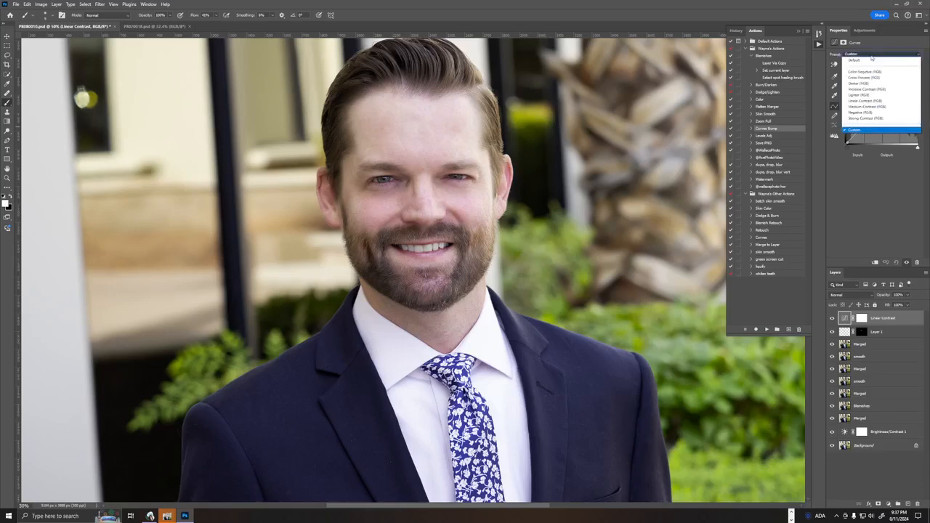
{"action": "left_click", "coordinate": [870, 102]}
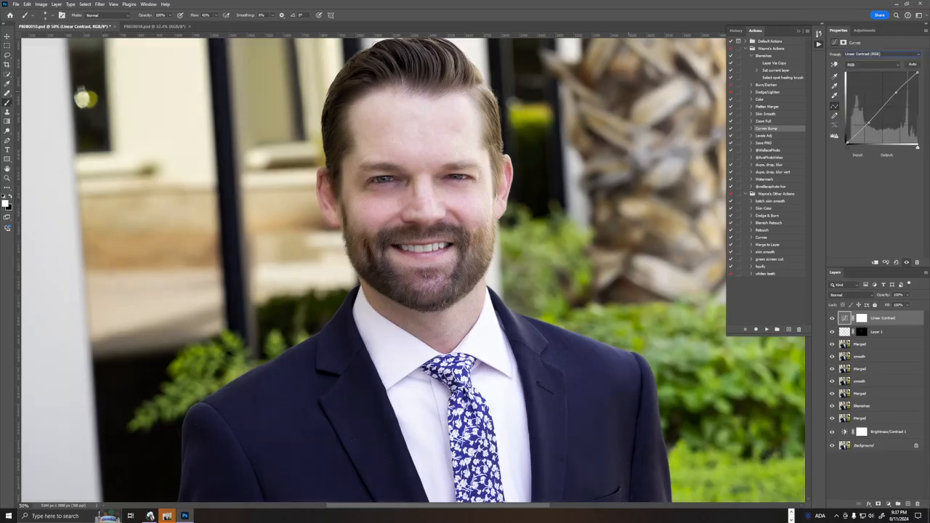
{"action": "key", "text": "ctrl+minus"}
{"action": "key", "text": "ctrl+minus"}
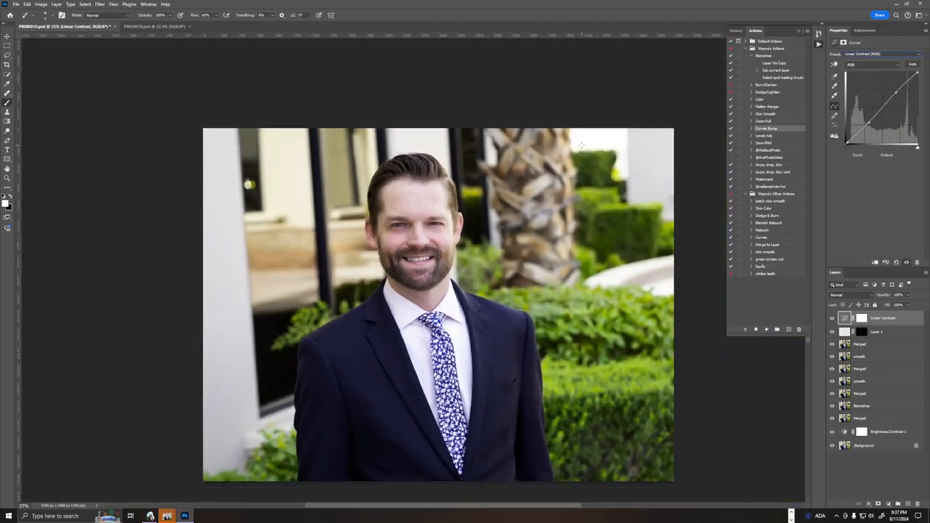
Inspect the jacket up close and run the Flatten Merger action to create a new merged layer.
{"action": "key", "text": "ctrl+plus"}
{"action": "key", "text": "ctrl+plus"}
{"action": "key", "text": "ctrl+plus"}
{"action": "key", "text": "ctrl+plus"}
{"action": "key", "text": "ctrl+plus"}
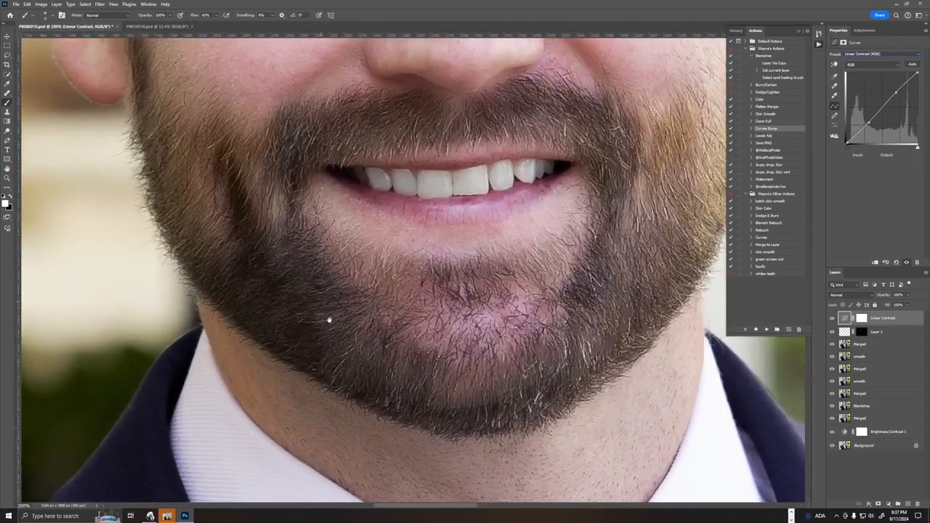
{"action": "left_click_drag", "start_coordinate": [332, 315], "coordinate": [409, 115]}
{"action": "left_click_drag", "start_coordinate": [404, 281], "coordinate": [411, 136]}
{"action": "left_click_drag", "start_coordinate": [274, 282], "coordinate": [552, 145]}
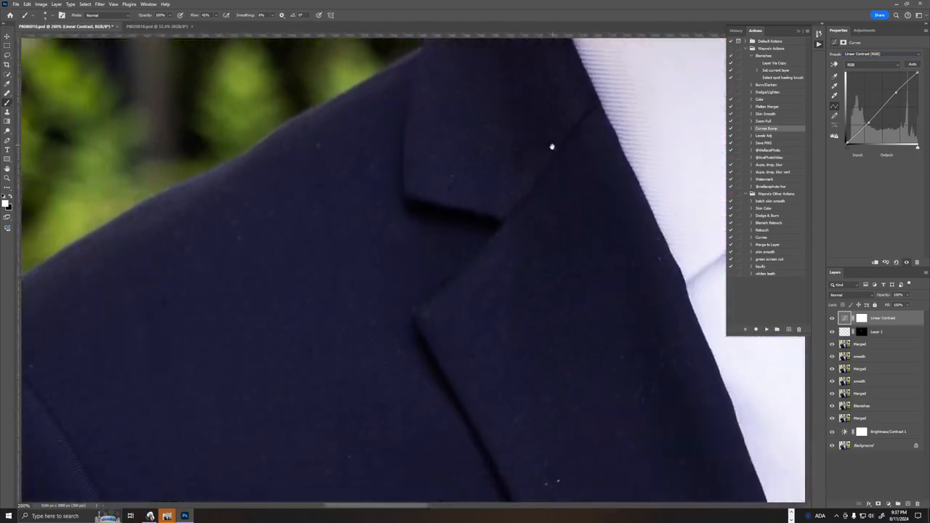
{"action": "left_click_drag", "start_coordinate": [535, 260], "coordinate": [494, 237]}
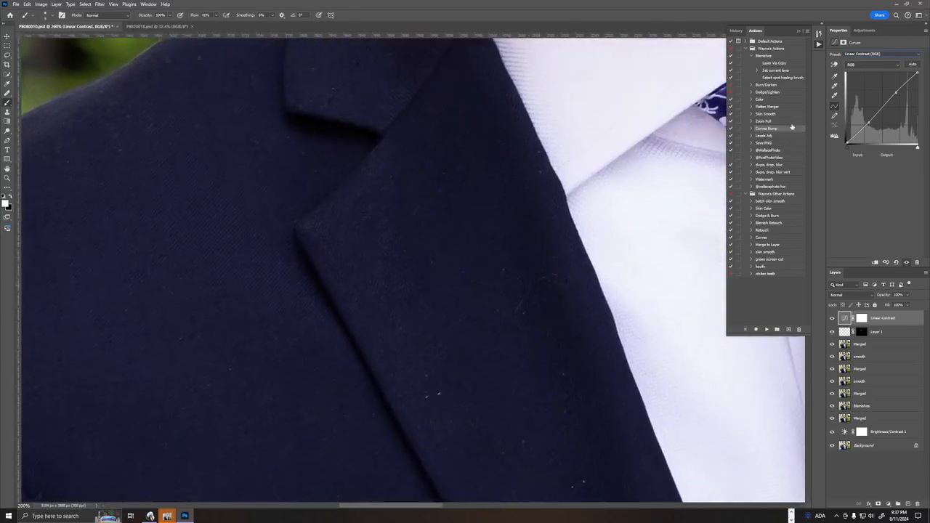
{"action": "double_click", "coordinate": [774, 108]}
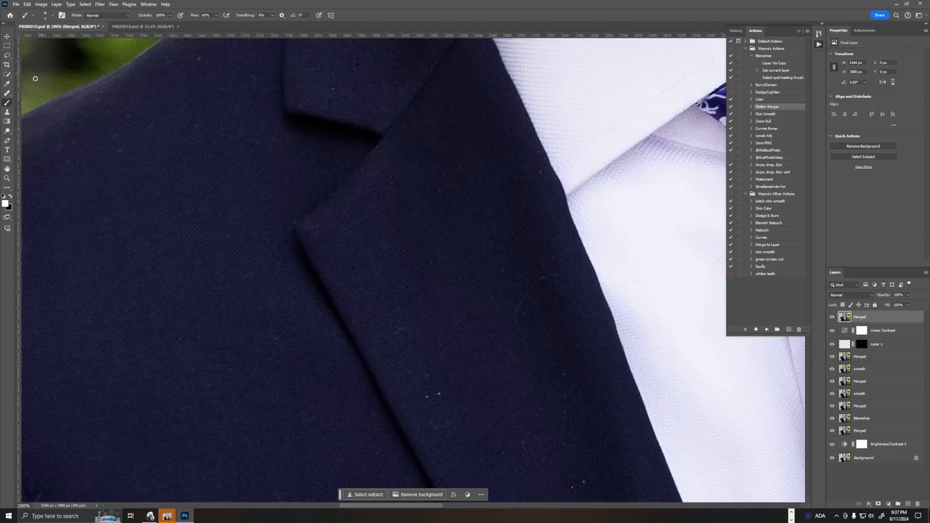
Heal the curved hair and lint specks on the image's left lapel using the Spot Healing Brush in Content-Aware mode.
{"action": "left_click", "coordinate": [8, 93]}
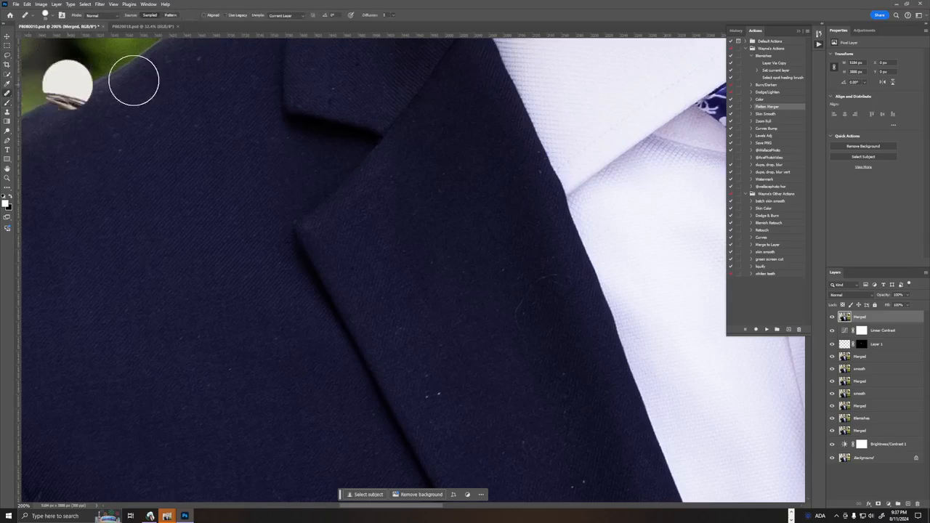
{"action": "key", "text": "shift+j"}
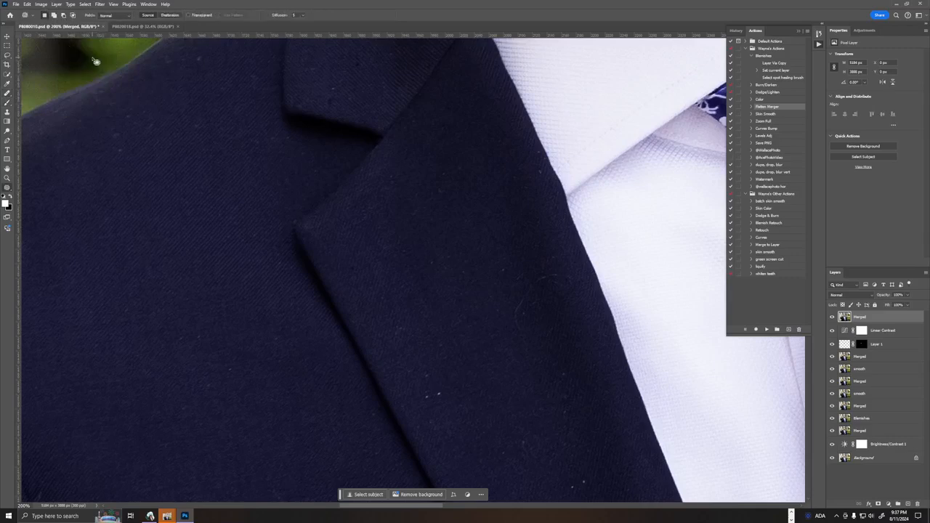
{"action": "key", "text": "shift+j"}
{"action": "key", "text": "shift+j"}
{"action": "key", "text": "shift+j"}
{"action": "key", "text": "shift+j"}
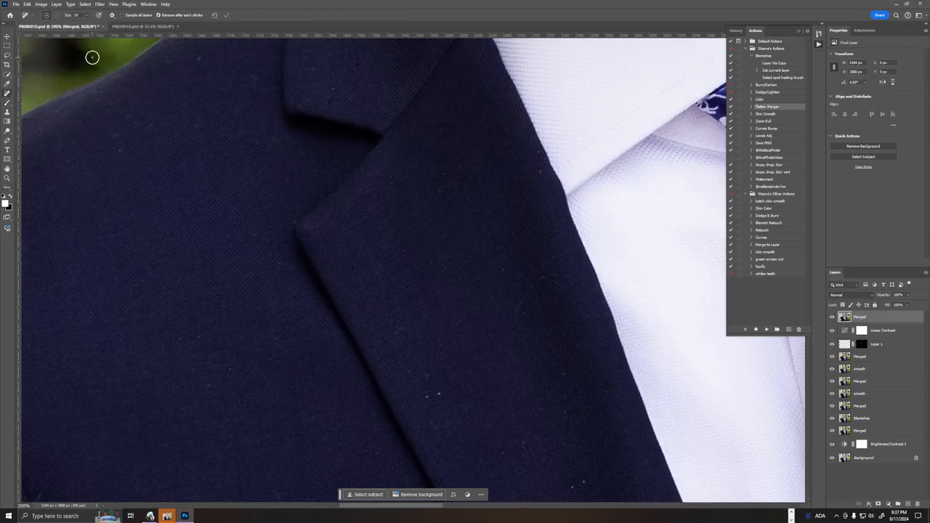
{"action": "key", "text": "shift+j"}
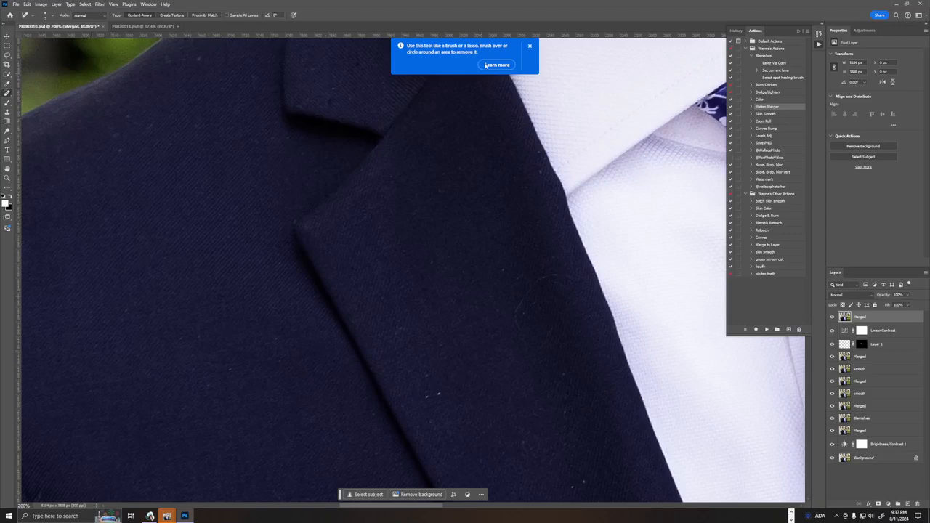
{"action": "left_click", "coordinate": [529, 47]}
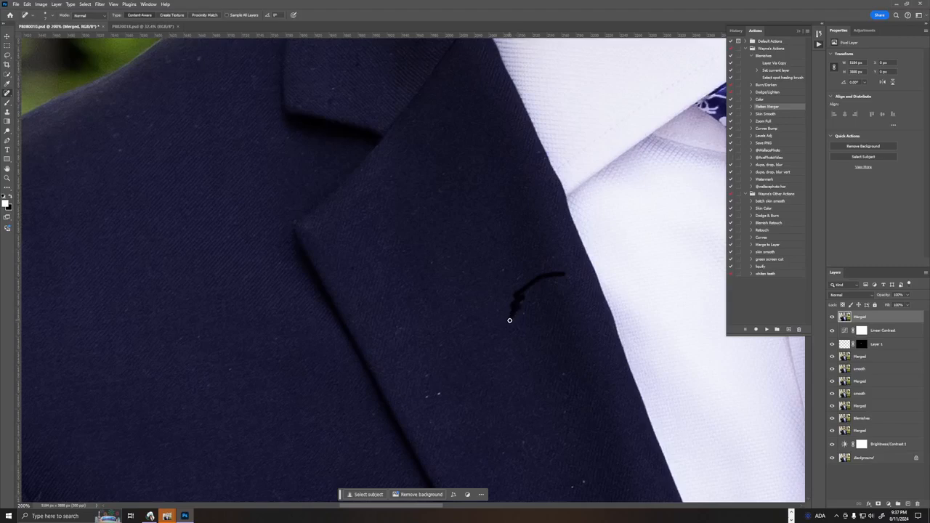
{"action": "left_click_drag", "start_coordinate": [509, 314], "coordinate": [515, 315]}
{"action": "left_click", "coordinate": [565, 412]}
{"action": "left_click", "coordinate": [400, 330]}
{"action": "left_click_drag", "start_coordinate": [274, 136], "coordinate": [298, 135]}
{"action": "left_click_drag", "start_coordinate": [240, 285], "coordinate": [417, 110]}
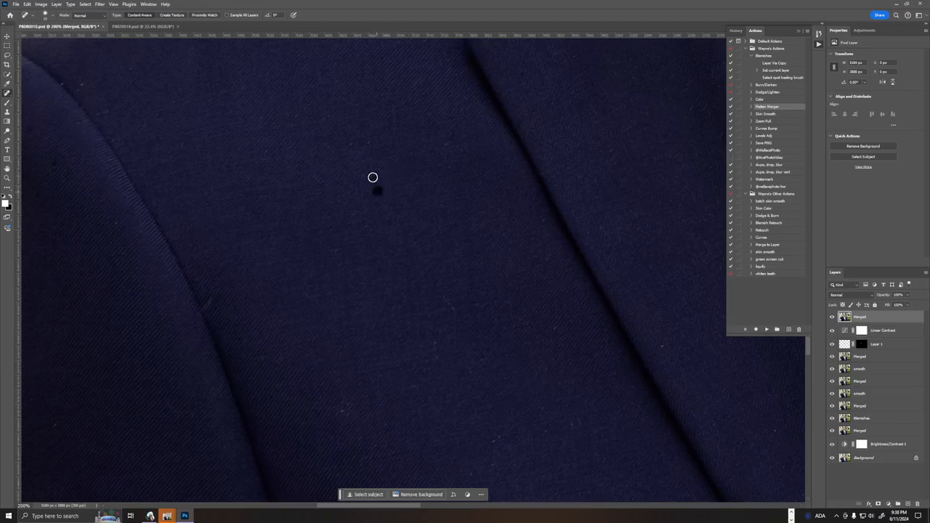
Heal the lint specks and short fibres on the jacket front between the left lapel and the sleeve seam.
{"action": "left_click", "coordinate": [376, 189]}
{"action": "left_click", "coordinate": [548, 265]}
{"action": "left_click", "coordinate": [559, 313]}
{"action": "left_click_drag", "start_coordinate": [443, 334], "coordinate": [440, 355]}
{"action": "left_click", "coordinate": [486, 363]}
{"action": "left_click", "coordinate": [497, 437]}
{"action": "left_click", "coordinate": [539, 412]}
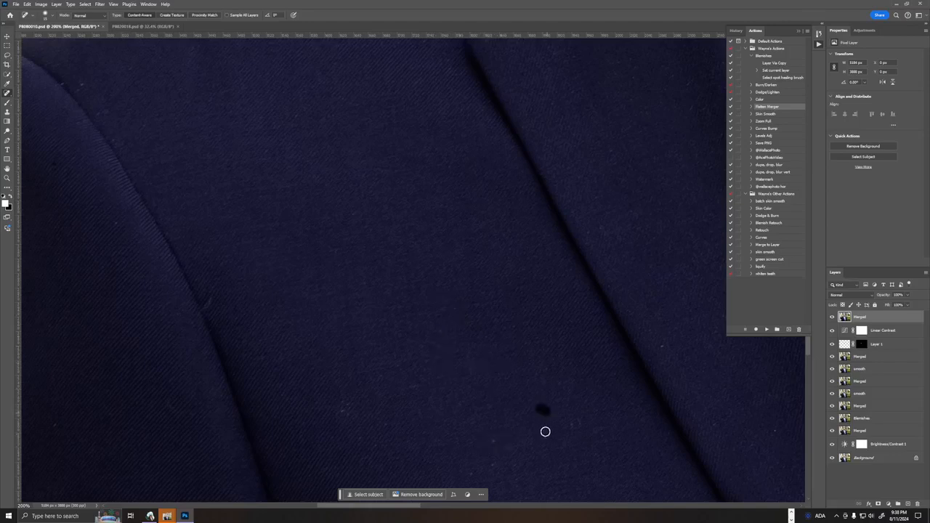
{"action": "left_click", "coordinate": [661, 347]}
{"action": "left_click", "coordinate": [715, 424]}
{"action": "left_click", "coordinate": [339, 249]}
{"action": "left_click", "coordinate": [297, 115]}
Remove the lint and pale fibre from the jacket's shoulder and upper sleeve on the image's left side.
{"action": "left_click_drag", "start_coordinate": [422, 183], "coordinate": [495, 204]}
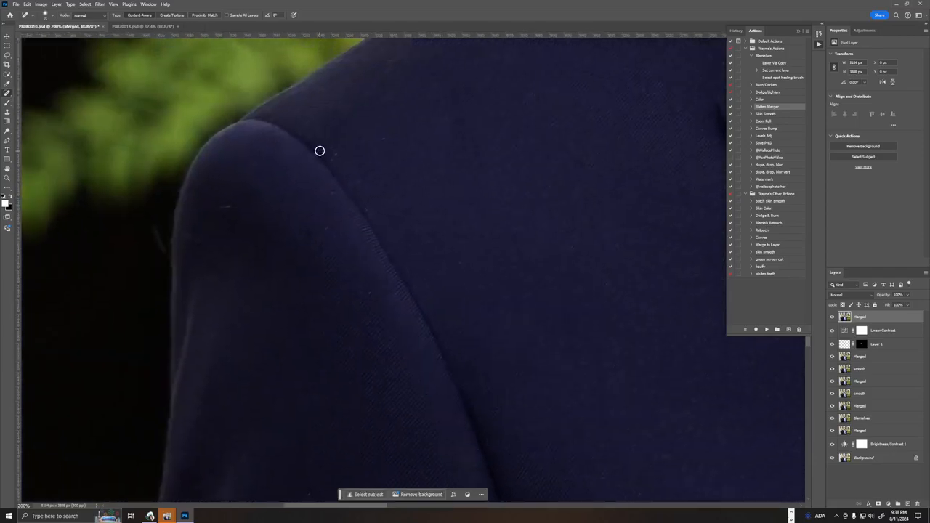
{"action": "left_click", "coordinate": [375, 144]}
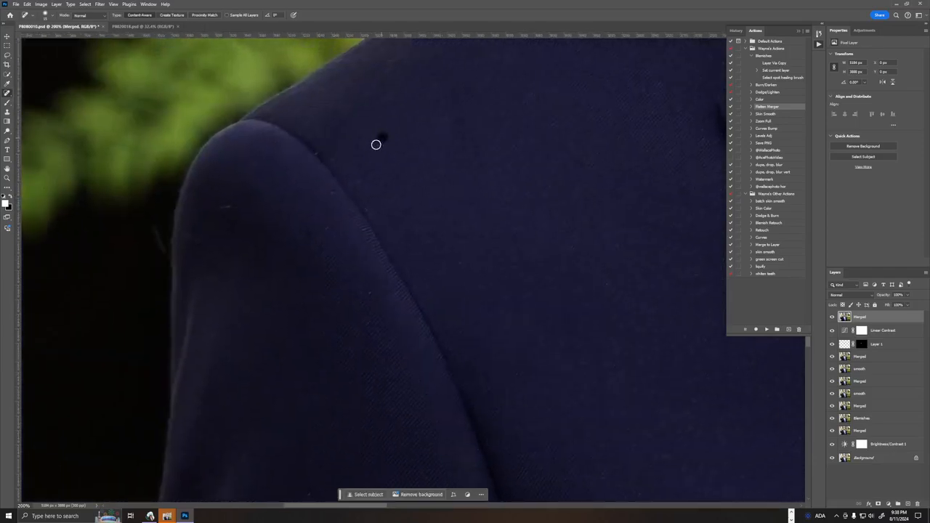
{"action": "left_click", "coordinate": [354, 181]}
{"action": "left_click_drag", "start_coordinate": [232, 206], "coordinate": [214, 209]}
{"action": "left_click", "coordinate": [325, 156]}
{"action": "left_click", "coordinate": [431, 83]}
Clean the specks off the sleeve area and lower front panel on the image's left side of the jacket.
{"action": "left_click_drag", "start_coordinate": [498, 251], "coordinate": [406, 102]}
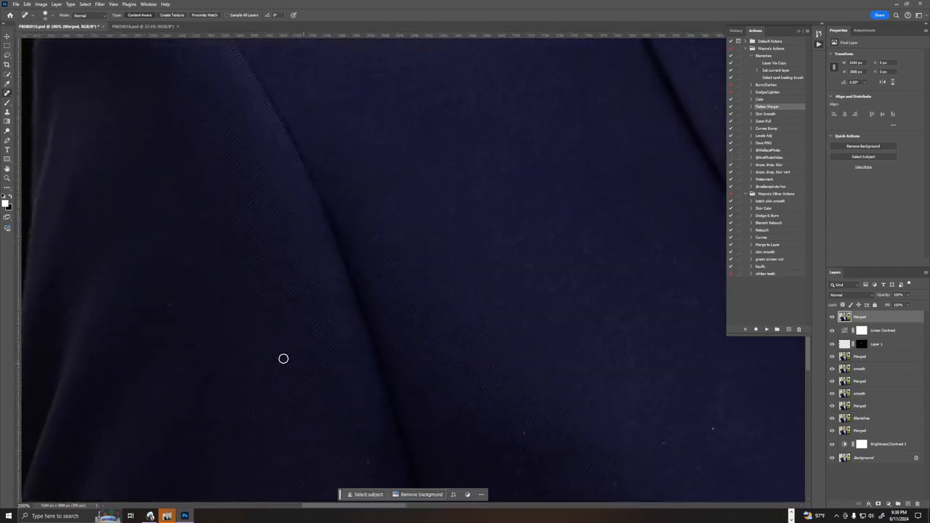
{"action": "left_click_drag", "start_coordinate": [286, 284], "coordinate": [311, 292]}
{"action": "mouse_move", "coordinate": [180, 300]}
{"action": "left_mouse_down"}
{"action": "mouse_move", "coordinate": [163, 303]}
{"action": "mouse_move", "coordinate": [286, 197]}
{"action": "mouse_move", "coordinate": [352, 199]}
{"action": "left_mouse_up"}
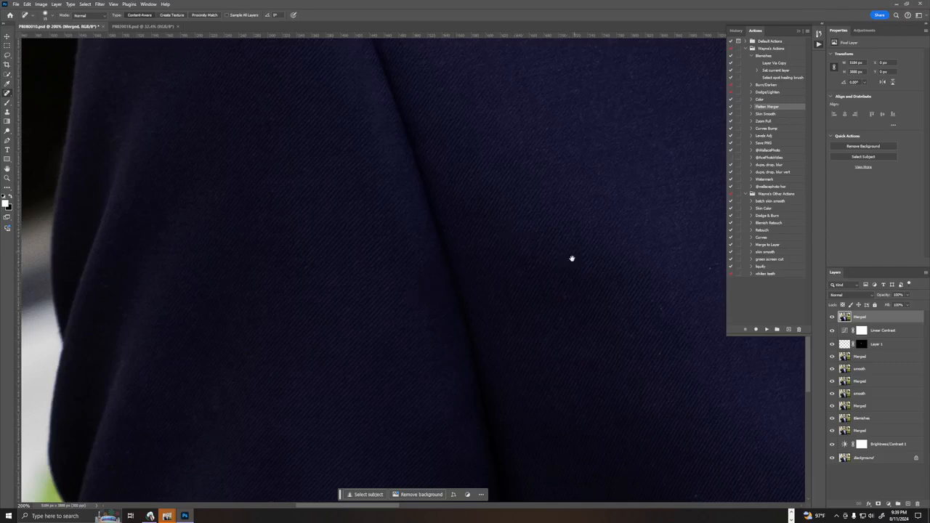
{"action": "left_click_drag", "start_coordinate": [572, 258], "coordinate": [288, 217]}
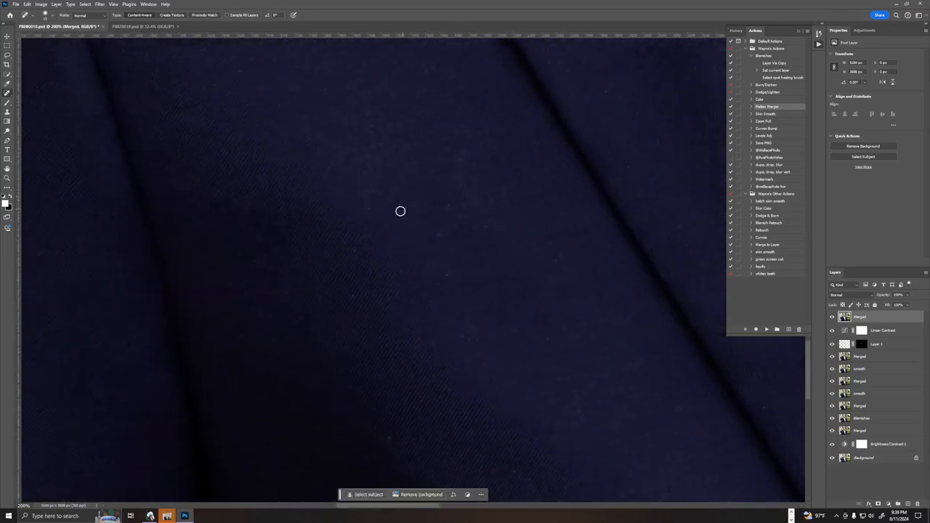
{"action": "left_click_drag", "start_coordinate": [444, 158], "coordinate": [460, 161]}
{"action": "left_click", "coordinate": [353, 250]}
{"action": "left_click", "coordinate": [354, 299]}
{"action": "left_click", "coordinate": [264, 269]}
{"action": "left_click", "coordinate": [389, 438]}
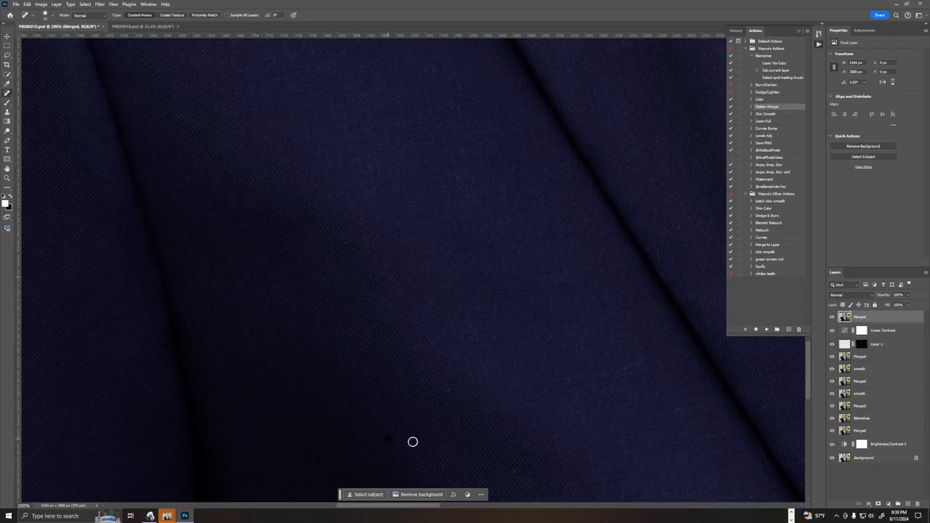
{"action": "left_click", "coordinate": [553, 337]}
Heal the small specks on the lower part of the left lapel beside the shirt and tie.
{"action": "left_click_drag", "start_coordinate": [618, 342], "coordinate": [214, 344]}
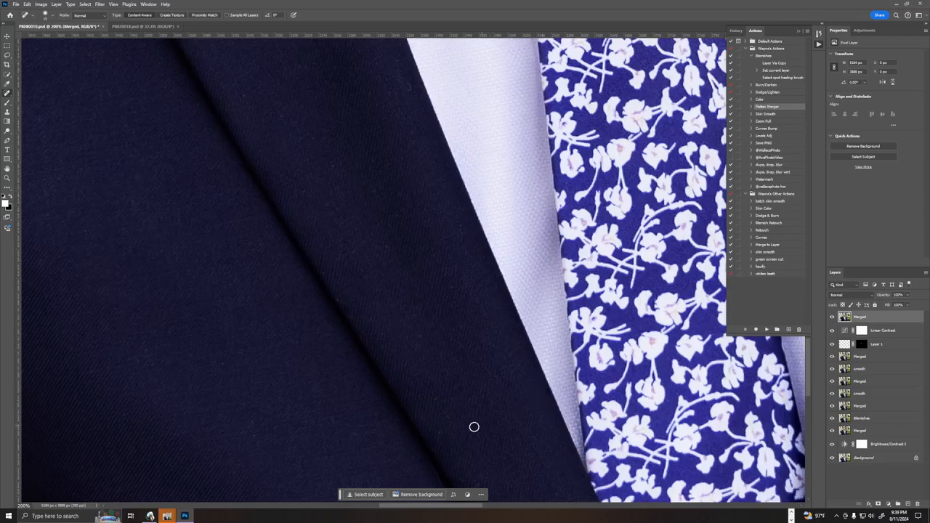
{"action": "left_click", "coordinate": [440, 432]}
{"action": "left_click", "coordinate": [449, 417]}
{"action": "left_click", "coordinate": [436, 393]}
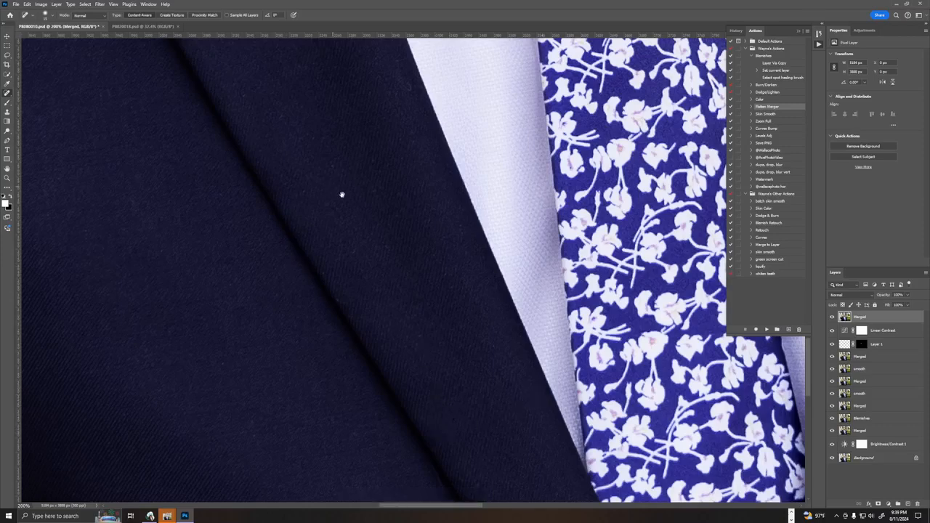
Remove the specks below the collar notch and the curved hair near the buttonhole on the image's right lapel.
{"action": "left_click_drag", "start_coordinate": [340, 193], "coordinate": [423, 366]}
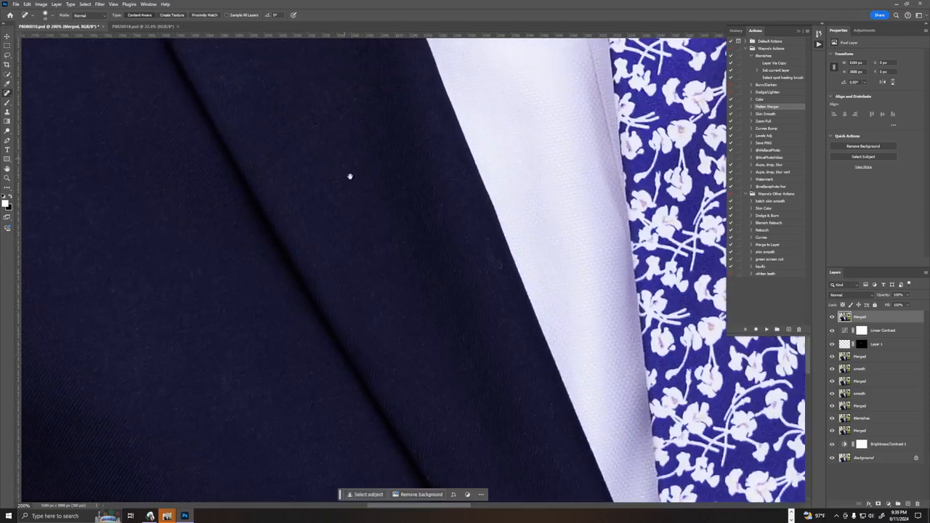
{"action": "left_click_drag", "start_coordinate": [349, 177], "coordinate": [482, 452]}
{"action": "mouse_move", "coordinate": [428, 268]}
{"action": "left_mouse_down"}
{"action": "mouse_move", "coordinate": [428, 414]}
{"action": "mouse_move", "coordinate": [265, 440]}
{"action": "mouse_move", "coordinate": [138, 434]}
{"action": "left_mouse_up"}
{"action": "left_click_drag", "start_coordinate": [515, 361], "coordinate": [303, 366]}
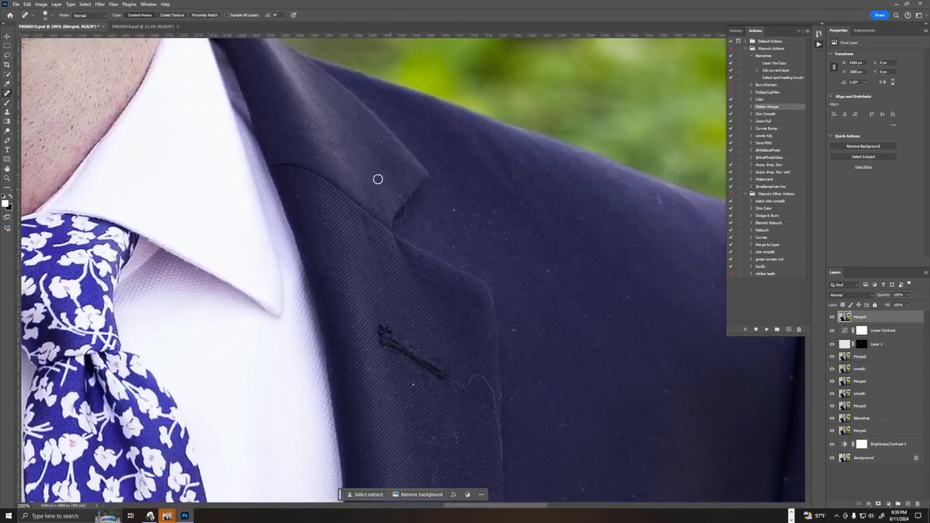
{"action": "mouse_move", "coordinate": [396, 193]}
{"action": "left_mouse_down"}
{"action": "mouse_move", "coordinate": [398, 225]}
{"action": "mouse_move", "coordinate": [454, 212]}
{"action": "left_mouse_up"}
{"action": "left_click", "coordinate": [494, 210]}
{"action": "left_click", "coordinate": [467, 227]}
{"action": "left_click", "coordinate": [463, 265]}
{"action": "mouse_move", "coordinate": [455, 389]}
{"action": "left_mouse_down"}
{"action": "mouse_move", "coordinate": [482, 378]}
{"action": "mouse_move", "coordinate": [499, 414]}
{"action": "mouse_move", "coordinate": [491, 406]}
{"action": "mouse_move", "coordinate": [500, 468]}
{"action": "left_mouse_up"}
{"action": "left_click_drag", "start_coordinate": [452, 436], "coordinate": [454, 454]}
{"action": "left_click_drag", "start_coordinate": [513, 328], "coordinate": [524, 330]}
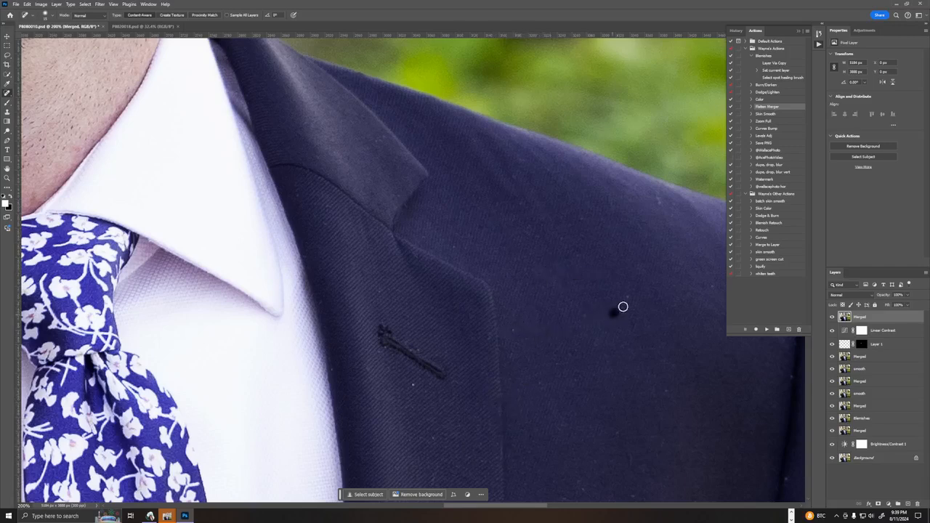
Heal the lint specks across the right shoulder and upper chest, collapsing the Actions panel to expose the whole area.
{"action": "left_click", "coordinate": [630, 294]}
{"action": "left_click", "coordinate": [611, 207]}
{"action": "left_click", "coordinate": [588, 216]}
{"action": "left_click", "coordinate": [610, 198]}
{"action": "left_click_drag", "start_coordinate": [655, 198], "coordinate": [674, 204]}
{"action": "left_click", "coordinate": [817, 44]}
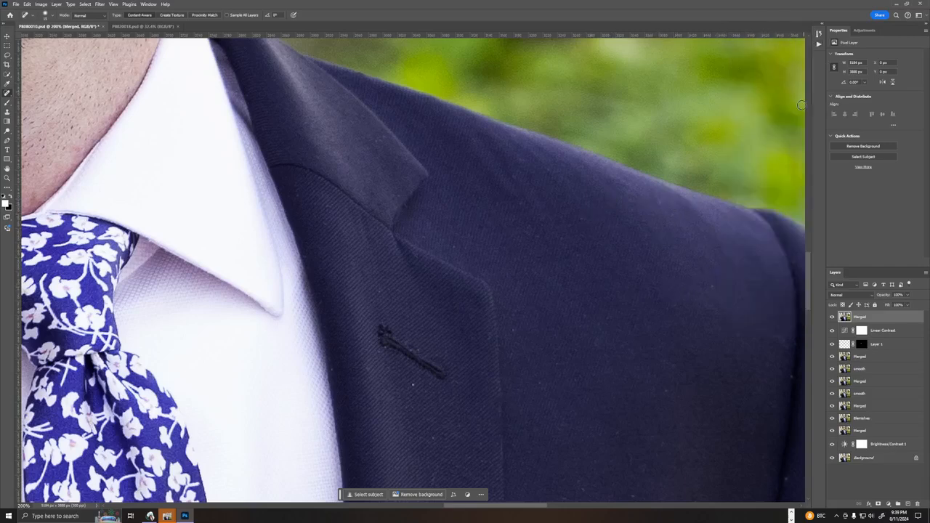
{"action": "left_click", "coordinate": [712, 282]}
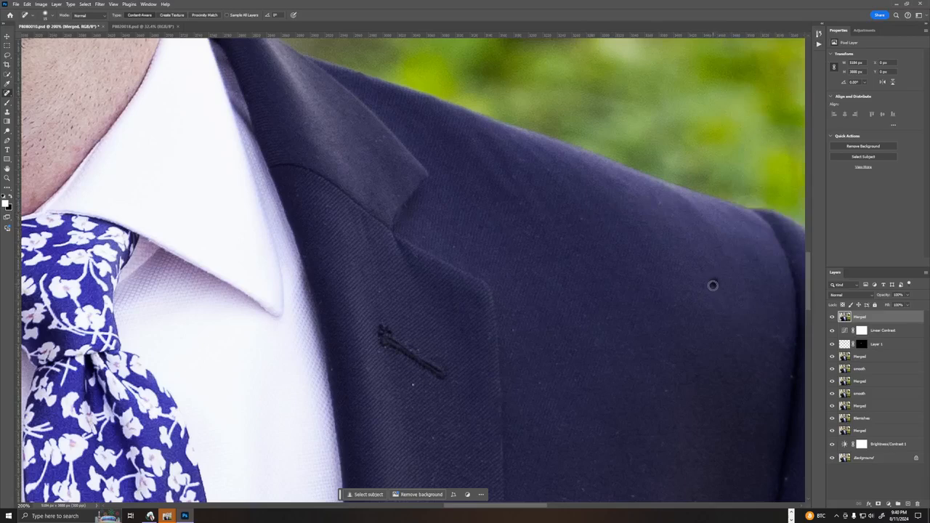
{"action": "left_click", "coordinate": [660, 194]}
Clean the lint off the right chest and sleeve, including the white speck on the lapel below the buttonhole.
{"action": "left_click_drag", "start_coordinate": [596, 272], "coordinate": [334, 144]}
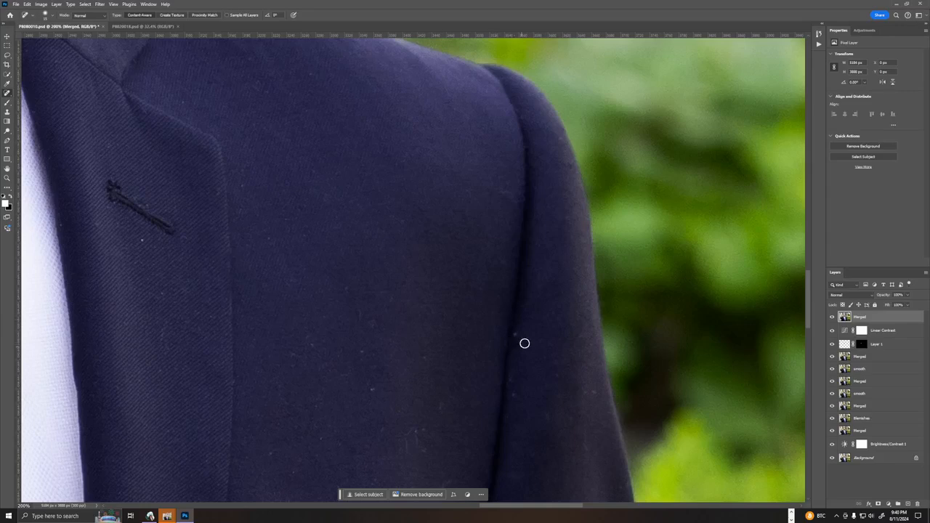
{"action": "left_click", "coordinate": [592, 392]}
{"action": "left_click", "coordinate": [420, 434]}
{"action": "left_click", "coordinate": [424, 432]}
{"action": "left_click", "coordinate": [372, 387]}
{"action": "left_click", "coordinate": [371, 387]}
{"action": "left_click", "coordinate": [381, 428]}
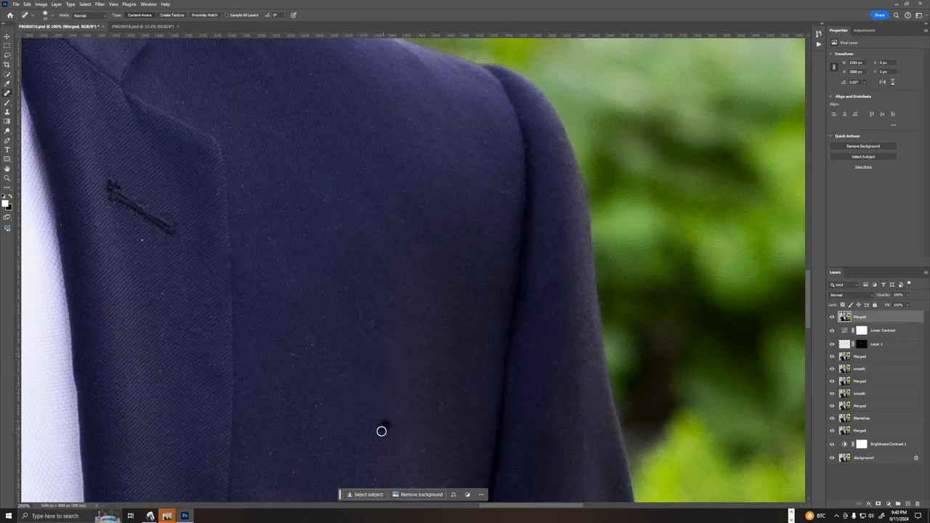
{"action": "left_click", "coordinate": [311, 344]}
{"action": "left_click", "coordinate": [358, 314]}
{"action": "left_click", "coordinate": [143, 240]}
{"action": "left_click_drag", "start_coordinate": [160, 333], "coordinate": [180, 371]}
Heal the scattered lint specks and fibres on the jacket front above the breast pocket.
{"action": "left_click_drag", "start_coordinate": [313, 302], "coordinate": [325, 92]}
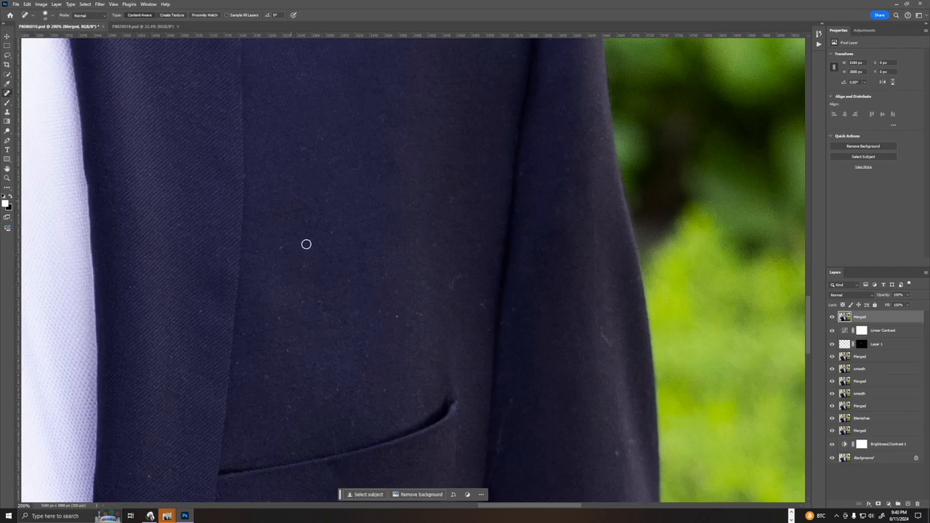
{"action": "left_click", "coordinate": [430, 284]}
{"action": "left_click_drag", "start_coordinate": [453, 291], "coordinate": [444, 268]}
{"action": "left_click", "coordinate": [434, 240]}
{"action": "left_click", "coordinate": [328, 232]}
{"action": "left_click_drag", "start_coordinate": [291, 144], "coordinate": [319, 157]}
{"action": "left_click", "coordinate": [323, 139]}
{"action": "left_click", "coordinate": [282, 316]}
{"action": "left_click", "coordinate": [320, 298]}
{"action": "left_click_drag", "start_coordinate": [295, 299], "coordinate": [309, 305]}
{"action": "left_click", "coordinate": [349, 284]}
{"action": "left_click", "coordinate": [420, 316]}
{"action": "left_click", "coordinate": [368, 354]}
{"action": "left_click", "coordinate": [289, 347]}
{"action": "left_click", "coordinate": [331, 320]}
Remove the specks along the breast pocket's upper edge, the sleeve and its seam, and the adjacent lapel.
{"action": "left_click", "coordinate": [357, 384]}
{"action": "left_click", "coordinate": [419, 395]}
{"action": "left_click_drag", "start_coordinate": [422, 409], "coordinate": [433, 409]}
{"action": "left_click", "coordinate": [483, 306]}
{"action": "left_click", "coordinate": [487, 329]}
{"action": "left_click_drag", "start_coordinate": [596, 332], "coordinate": [614, 348]}
{"action": "left_click_drag", "start_coordinate": [507, 403], "coordinate": [486, 493]}
{"action": "left_click", "coordinate": [170, 166]}
Heal the specks on the lapel beside the breast pocket, the fabric below the pocket and the sleeve.
{"action": "left_click_drag", "start_coordinate": [346, 315], "coordinate": [366, 129]}
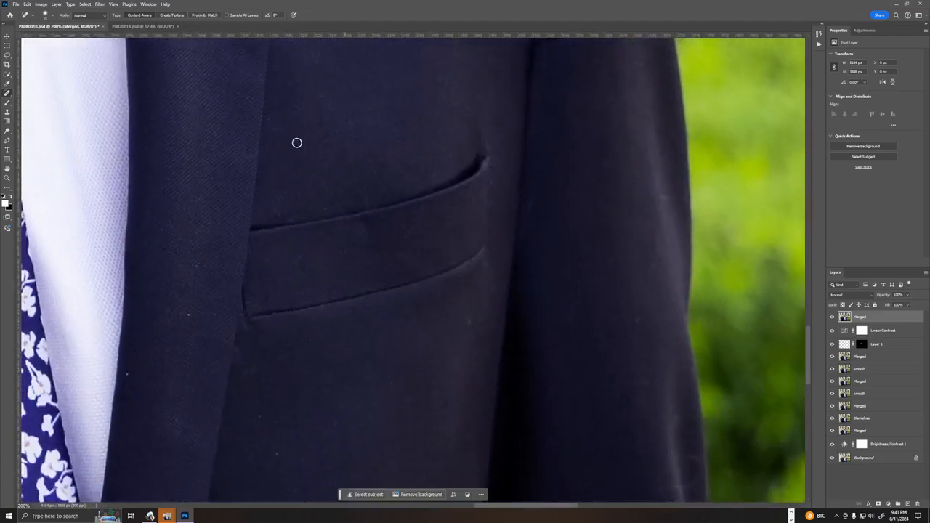
{"action": "left_click", "coordinate": [189, 317]}
{"action": "left_click", "coordinate": [195, 269]}
{"action": "left_click", "coordinate": [161, 229]}
{"action": "left_click", "coordinate": [261, 416]}
{"action": "left_click", "coordinate": [278, 454]}
{"action": "left_click", "coordinate": [324, 391]}
{"action": "left_click", "coordinate": [466, 318]}
{"action": "left_click", "coordinate": [639, 323]}
Touch up the light marks on the lower sleeve on the image's right side.
{"action": "scroll", "coordinate": [494, 218], "scroll_direction": "down", "scroll_amount": 3}
{"action": "scroll", "coordinate": [494, 218], "scroll_direction": "right", "scroll_amount": 2}
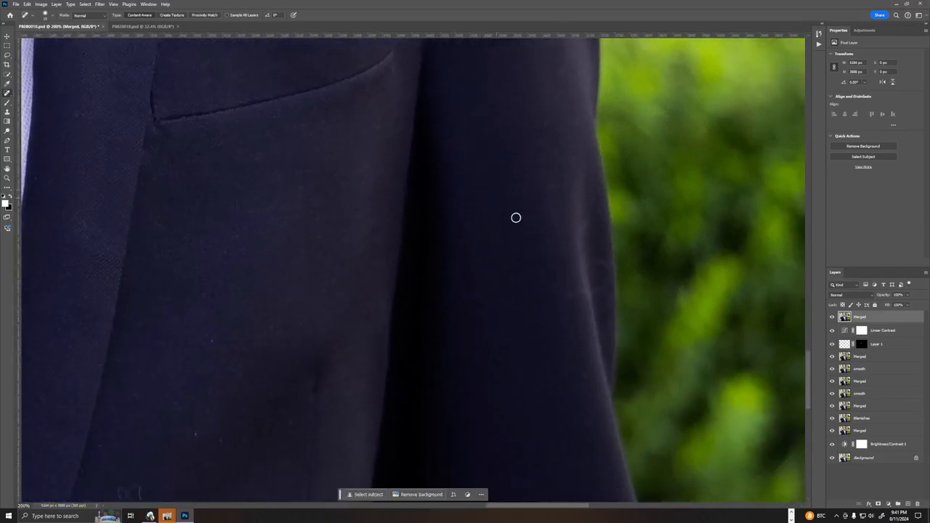
{"action": "mouse_move", "coordinate": [572, 273]}
{"action": "left_mouse_down"}
{"action": "mouse_move", "coordinate": [559, 295]}
{"action": "mouse_move", "coordinate": [596, 288]}
{"action": "mouse_move", "coordinate": [608, 272]}
{"action": "mouse_move", "coordinate": [595, 260]}
{"action": "left_mouse_up"}
{"action": "left_click_drag", "start_coordinate": [541, 123], "coordinate": [536, 131]}
Remove the curled fibre and surrounding lint specks from the lower jacket front on the image's right side.
{"action": "left_click_drag", "start_coordinate": [228, 386], "coordinate": [328, 226]}
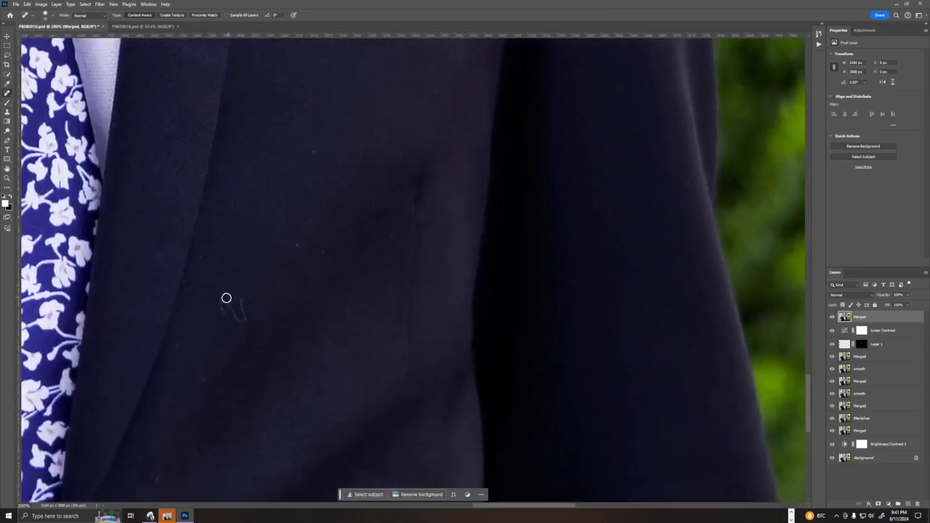
{"action": "mouse_move", "coordinate": [226, 298]}
{"action": "left_mouse_down"}
{"action": "mouse_move", "coordinate": [244, 321]}
{"action": "mouse_move", "coordinate": [233, 309]}
{"action": "mouse_move", "coordinate": [248, 316]}
{"action": "mouse_move", "coordinate": [227, 309]}
{"action": "left_mouse_up"}
{"action": "left_click", "coordinate": [296, 250]}
{"action": "left_click", "coordinate": [324, 251]}
{"action": "left_click", "coordinate": [393, 235]}
{"action": "left_click", "coordinate": [242, 300]}
{"action": "left_click", "coordinate": [181, 341]}
{"action": "left_click", "coordinate": [136, 213]}
{"action": "left_click", "coordinate": [305, 106]}
{"action": "left_click", "coordinate": [315, 147]}
Check the jacket's bottom edge for remaining lint and heal the specks on the image's left lower sleeve.
{"action": "left_click_drag", "start_coordinate": [296, 358], "coordinate": [401, 141]}
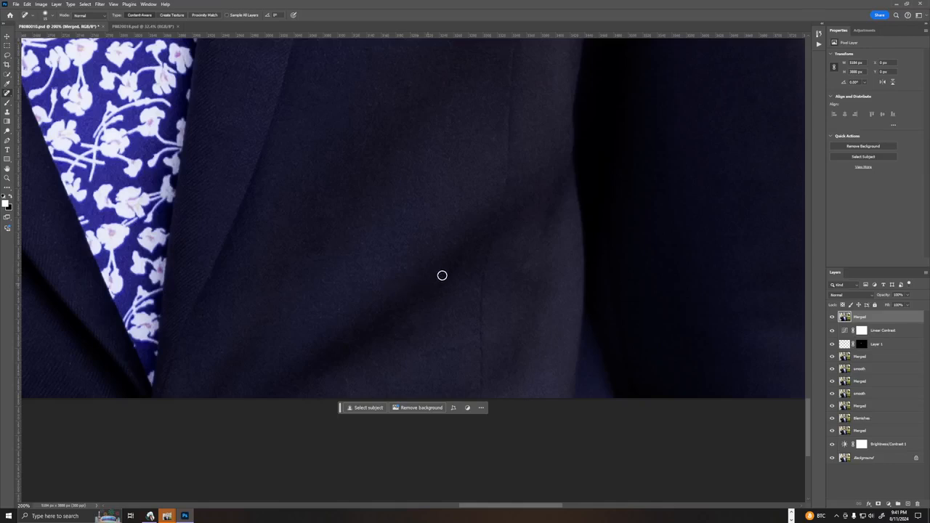
{"action": "left_click_drag", "start_coordinate": [293, 264], "coordinate": [610, 281]}
{"action": "left_click_drag", "start_coordinate": [380, 239], "coordinate": [641, 288]}
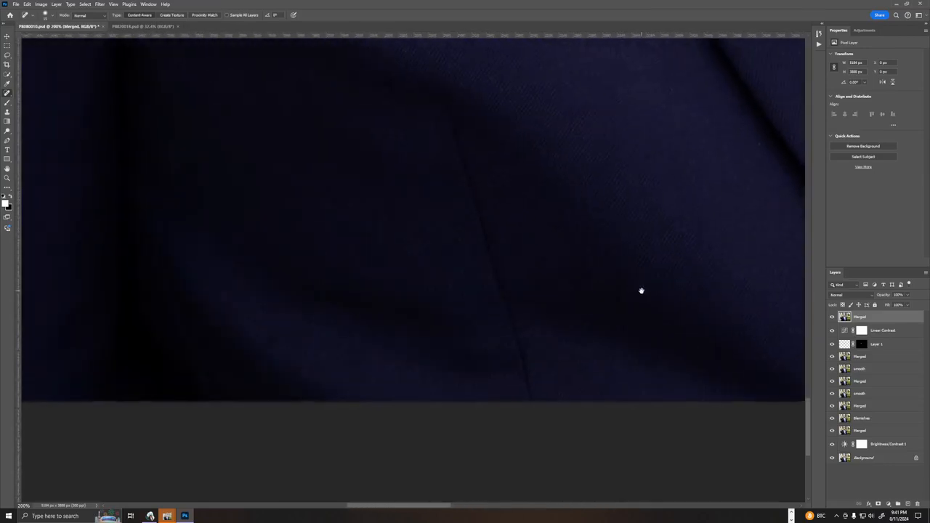
{"action": "left_click_drag", "start_coordinate": [371, 250], "coordinate": [577, 322]}
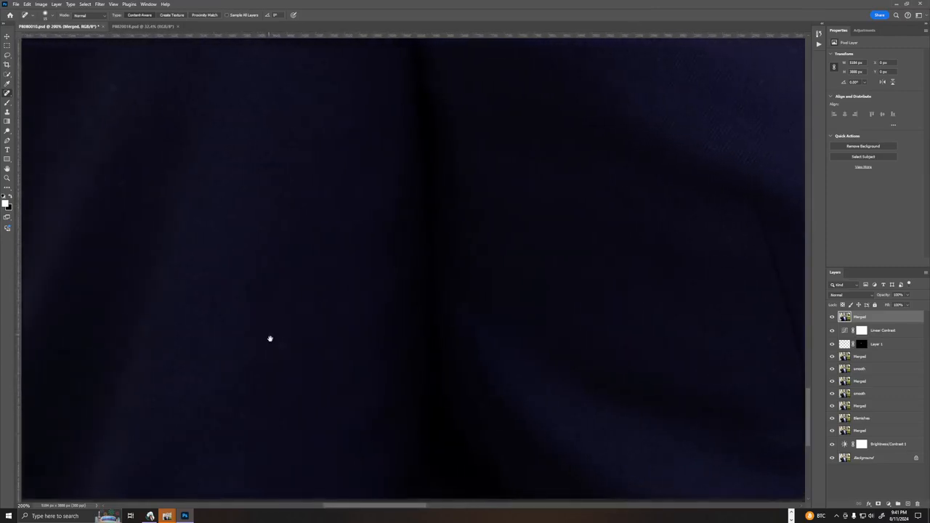
{"action": "mouse_move", "coordinate": [277, 346]}
{"action": "left_mouse_down"}
{"action": "mouse_move", "coordinate": [289, 352]}
{"action": "mouse_move", "coordinate": [283, 345]}
{"action": "left_mouse_up"}
{"action": "left_click_drag", "start_coordinate": [311, 311], "coordinate": [324, 309]}
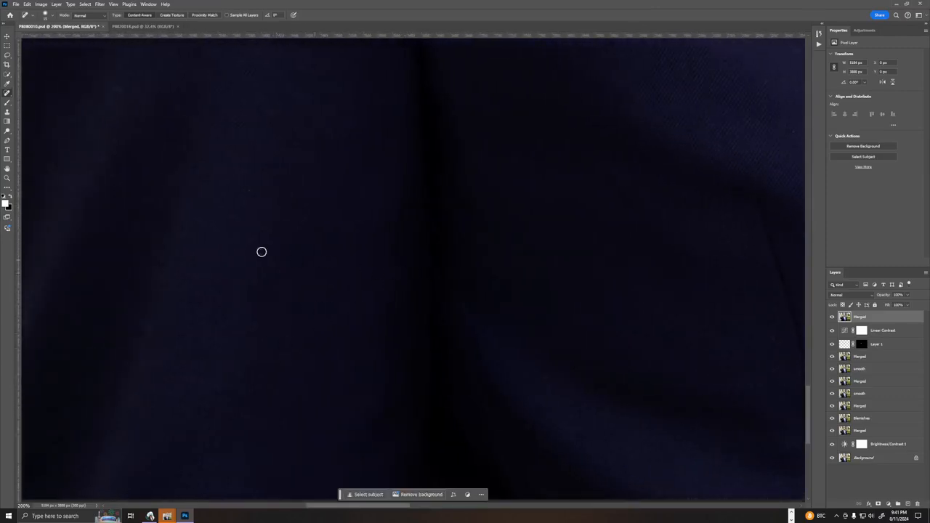
{"action": "left_click_drag", "start_coordinate": [119, 223], "coordinate": [425, 266]}
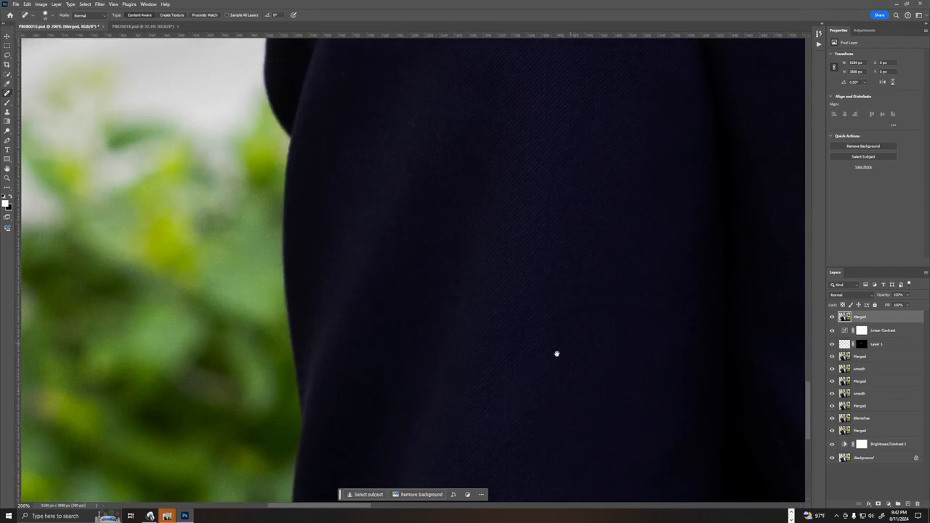
{"action": "left_click_drag", "start_coordinate": [557, 353], "coordinate": [422, 424]}
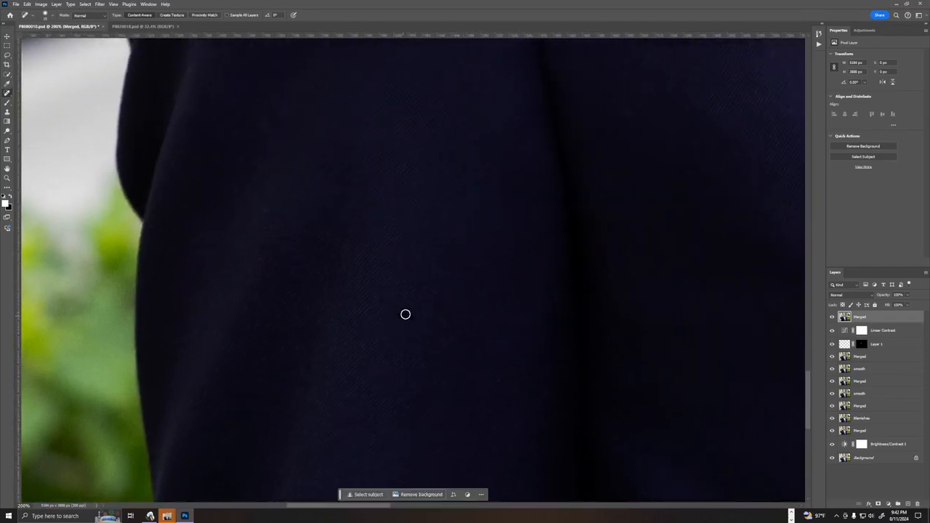
{"action": "left_click_drag", "start_coordinate": [287, 106], "coordinate": [271, 124]}
{"action": "left_click", "coordinate": [339, 80]}
{"action": "mouse_move", "coordinate": [463, 158]}
{"action": "left_mouse_down"}
{"action": "mouse_move", "coordinate": [440, 273]}
{"action": "mouse_move", "coordinate": [284, 364]}
{"action": "left_mouse_up"}
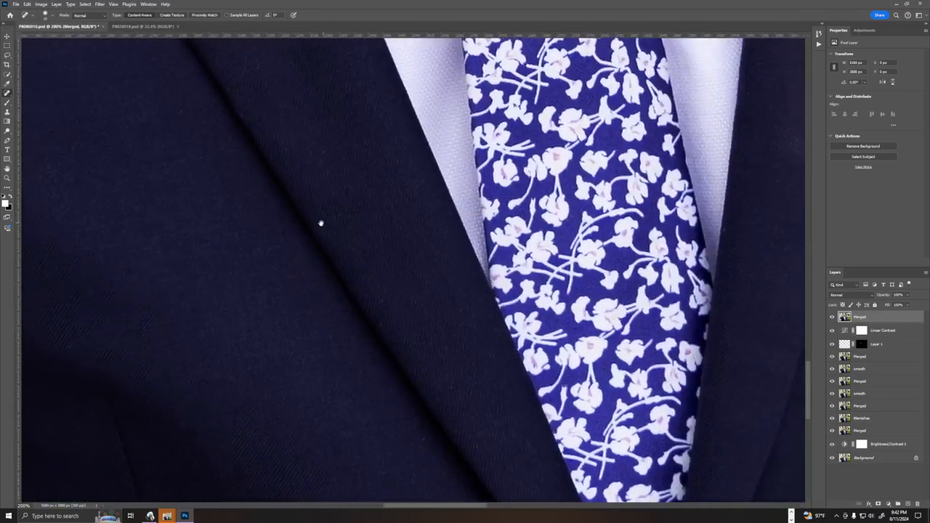
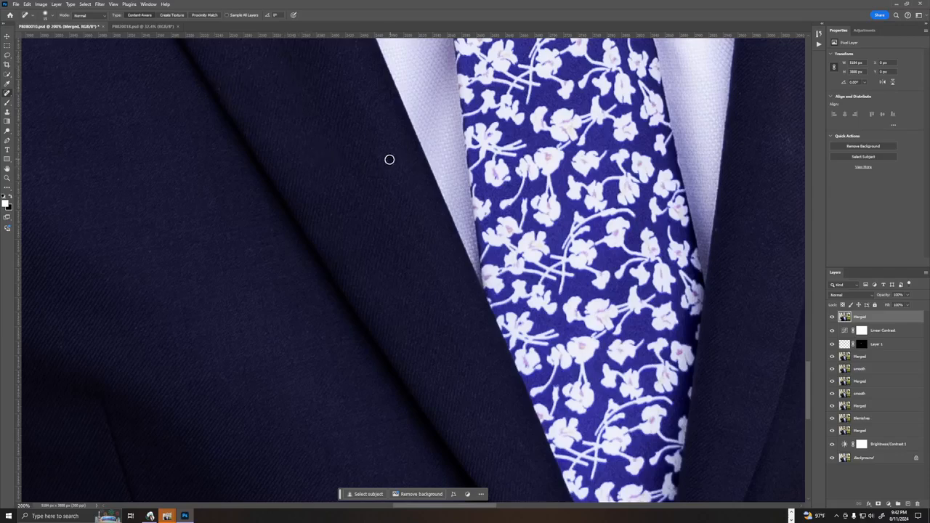
Heal the specks beside the lapel edge and on the jacket chest above the breast pocket on the image's right side.
{"action": "left_click_drag", "start_coordinate": [390, 230], "coordinate": [255, 264]}
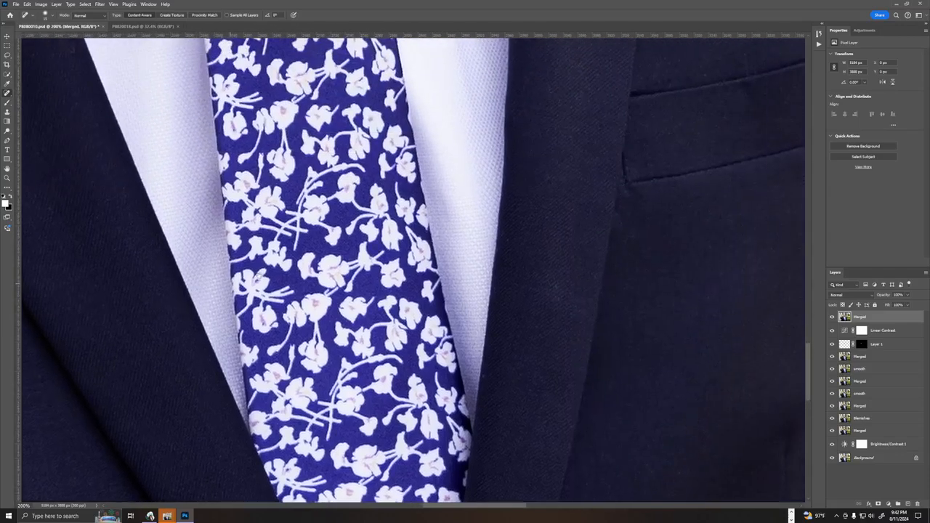
{"action": "left_click_drag", "start_coordinate": [516, 239], "coordinate": [341, 313]}
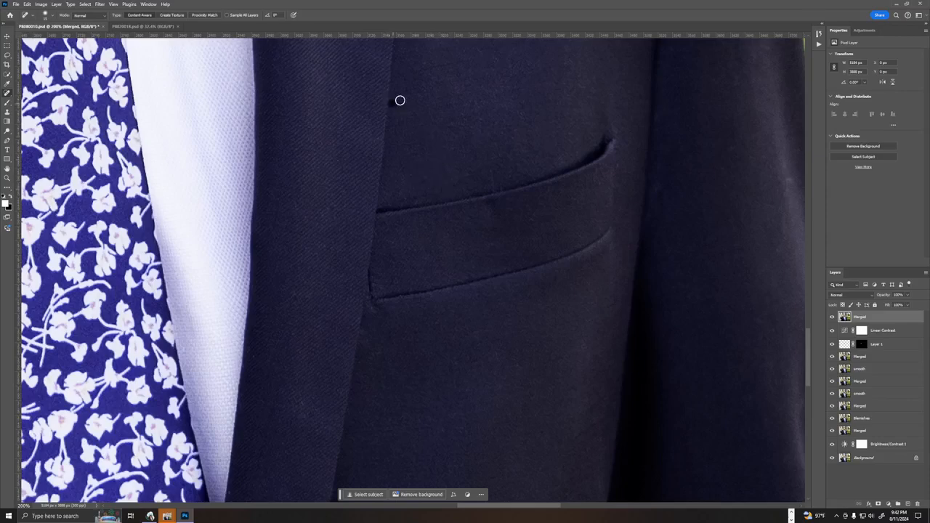
{"action": "left_click_drag", "start_coordinate": [473, 49], "coordinate": [508, 66]}
{"action": "left_click_drag", "start_coordinate": [526, 131], "coordinate": [454, 380]}
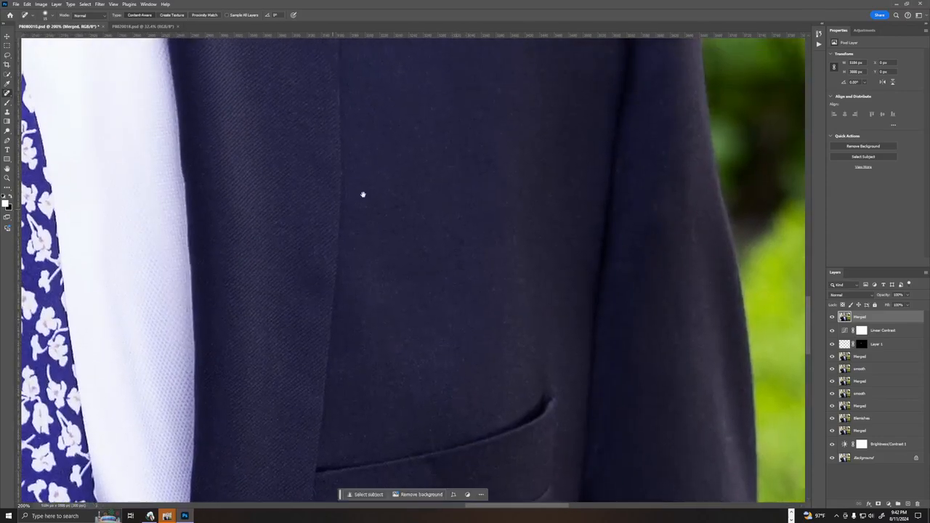
{"action": "left_click_drag", "start_coordinate": [363, 195], "coordinate": [486, 480]}
Heal the lint specks on the jacket shoulder and along the upper lapel and collar on the image's right side.
{"action": "right_click", "coordinate": [330, 120]}
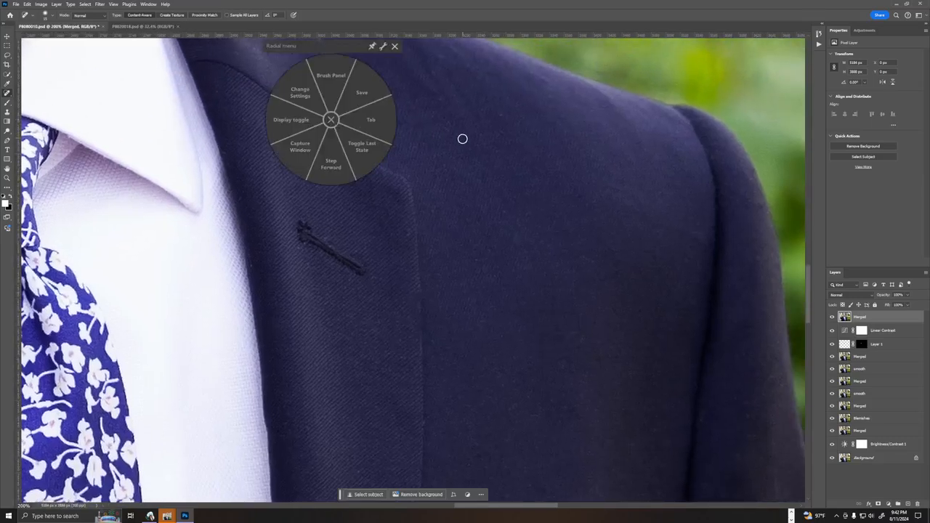
{"action": "left_click", "coordinate": [394, 46]}
{"action": "left_click", "coordinate": [502, 113]}
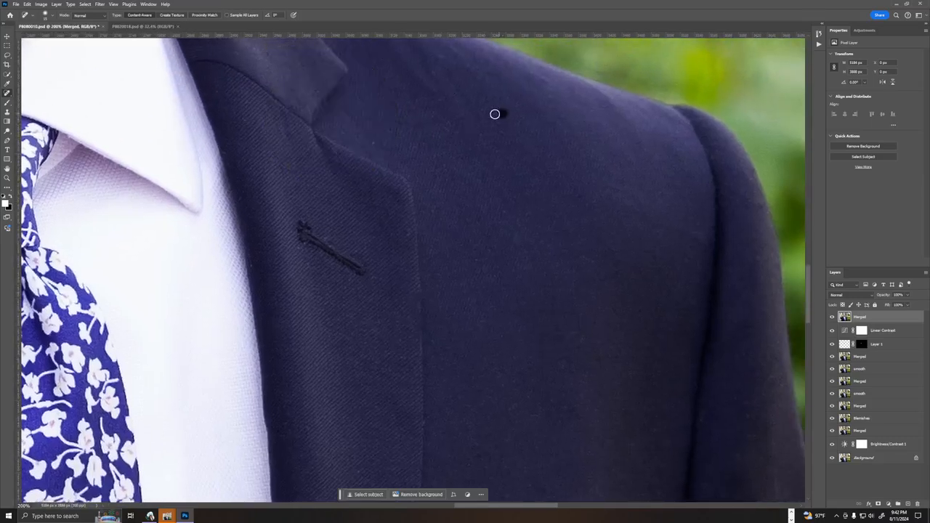
{"action": "left_click", "coordinate": [430, 68]}
{"action": "left_click_drag", "start_coordinate": [332, 104], "coordinate": [316, 119]}
{"action": "left_click", "coordinate": [252, 116]}
{"action": "left_click", "coordinate": [244, 103]}
{"action": "left_click_drag", "start_coordinate": [249, 105], "coordinate": [238, 104]}
{"action": "left_click", "coordinate": [213, 92]}
Return to the face and run the Flatten Merger action to add a new merged layer on top.
{"action": "left_click_drag", "start_coordinate": [560, 191], "coordinate": [763, 193]}
{"action": "left_click_drag", "start_coordinate": [442, 169], "coordinate": [572, 360]}
{"action": "mouse_move", "coordinate": [440, 64]}
{"action": "left_mouse_down"}
{"action": "mouse_move", "coordinate": [498, 179]}
{"action": "mouse_move", "coordinate": [518, 375]}
{"action": "left_mouse_up"}
{"action": "mouse_move", "coordinate": [404, 130]}
{"action": "left_mouse_down"}
{"action": "mouse_move", "coordinate": [493, 245]}
{"action": "mouse_move", "coordinate": [485, 248]}
{"action": "mouse_move", "coordinate": [526, 306]}
{"action": "left_mouse_up"}
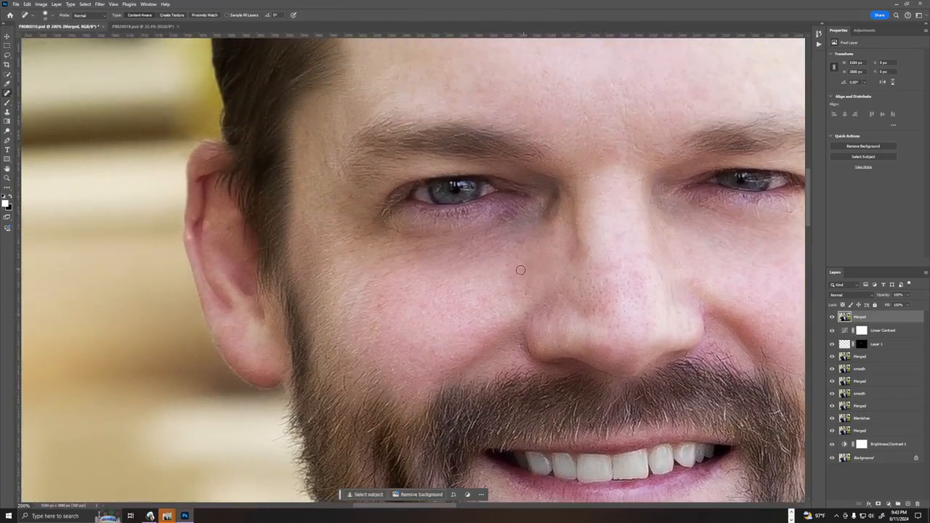
{"action": "left_click", "coordinate": [818, 45]}
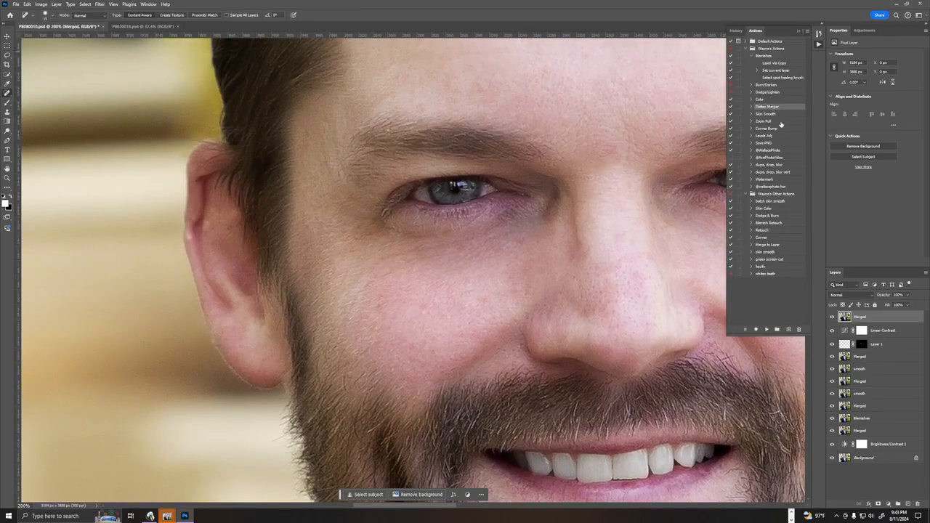
{"action": "double_click", "coordinate": [781, 107], "text": "ctrl"}
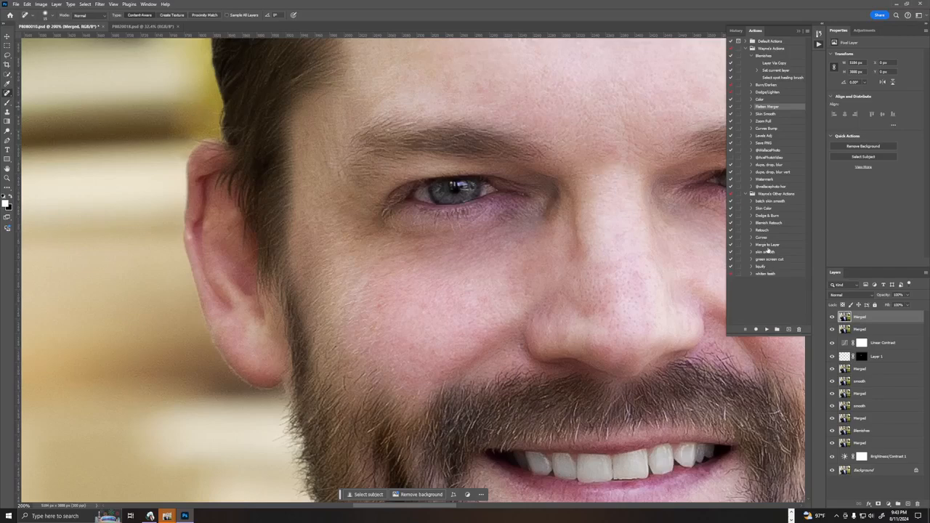
Run the Dodge/Lighten action and paint on its mask to brighten the iris of the eye on the image's left.
{"action": "double_click", "coordinate": [777, 93], "text": "ctrl"}
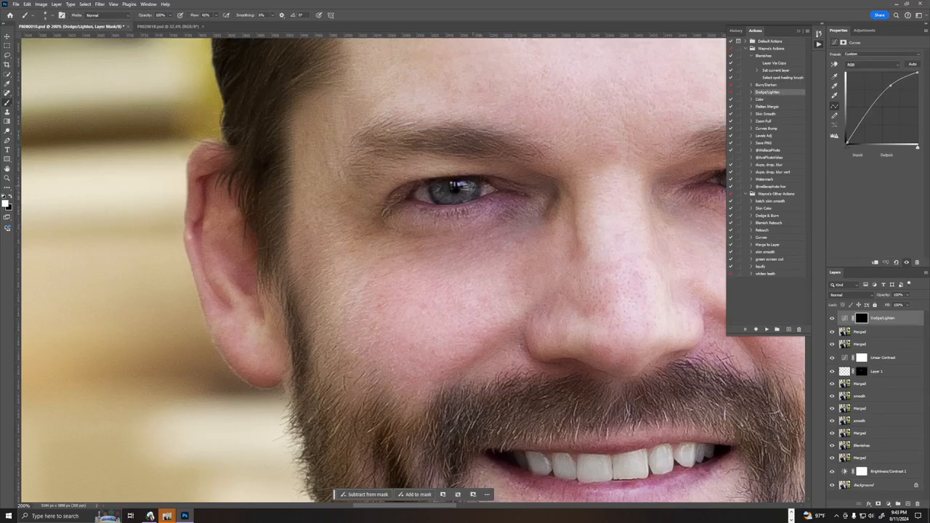
{"action": "key", "text": "]"}
{"action": "key", "text": "]"}
{"action": "key", "text": "]"}
{"action": "key", "text": "]"}
{"action": "key", "text": "]"}
{"action": "key", "text": "]"}
{"action": "key", "text": "]"}
{"action": "key", "text": "["}
{"action": "key", "text": "["}
{"action": "key", "text": "["}
{"action": "left_click_drag", "start_coordinate": [441, 191], "coordinate": [468, 196]}
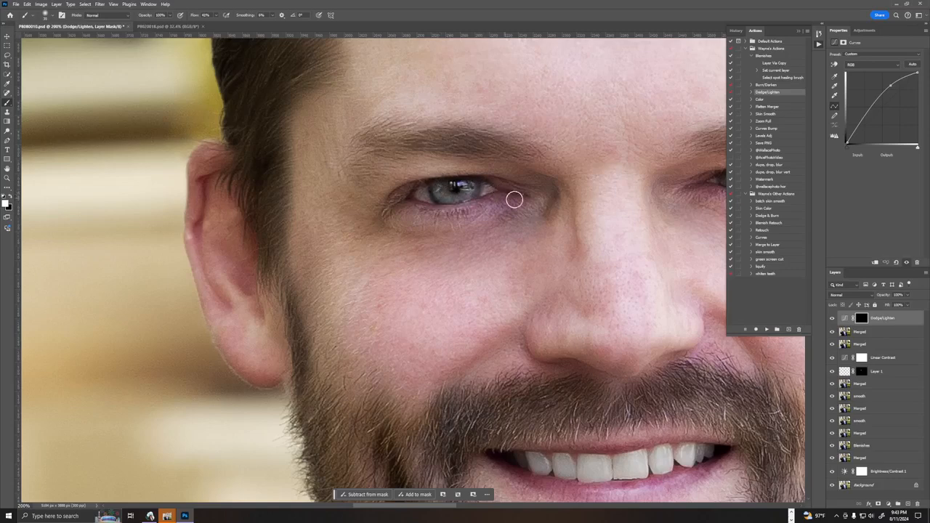
Brighten the iris of the eye on the image's right on the Dodge/Lighten mask.
{"action": "left_click_drag", "start_coordinate": [571, 232], "coordinate": [254, 266]}
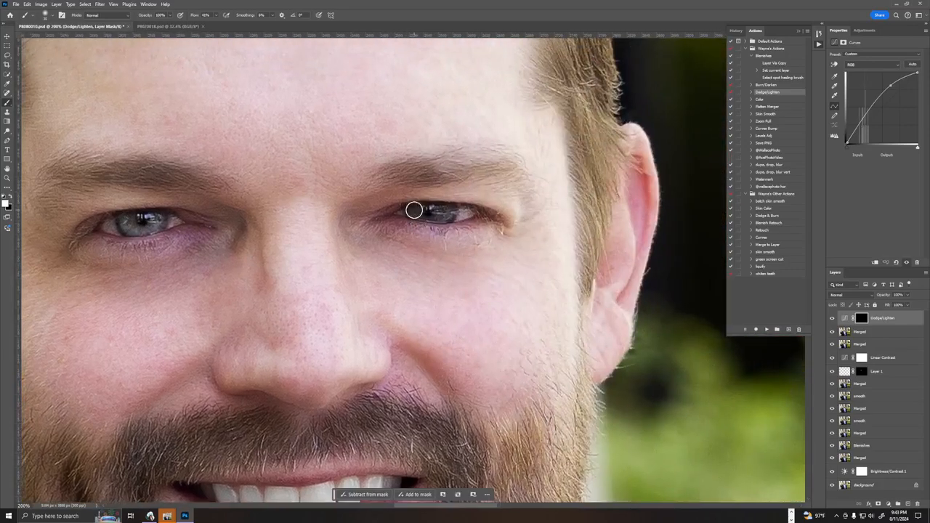
{"action": "left_click_drag", "start_coordinate": [419, 210], "coordinate": [450, 212]}
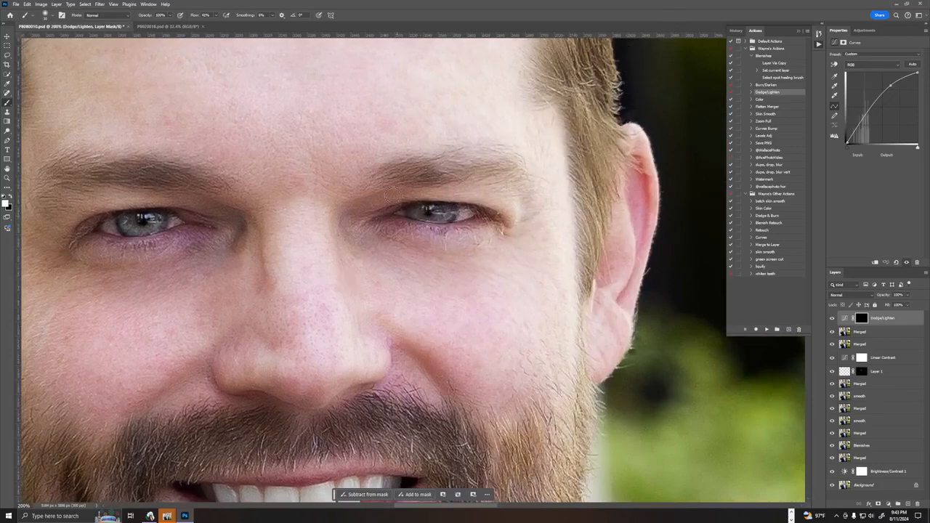
{"action": "left_click_drag", "start_coordinate": [422, 212], "coordinate": [428, 214]}
Check the whole bearded man's portrait at 50% and save the file.
{"action": "key", "text": "ctrl+minus"}
{"action": "key", "text": "ctrl+minus"}
{"action": "key", "text": "ctrl+minus"}
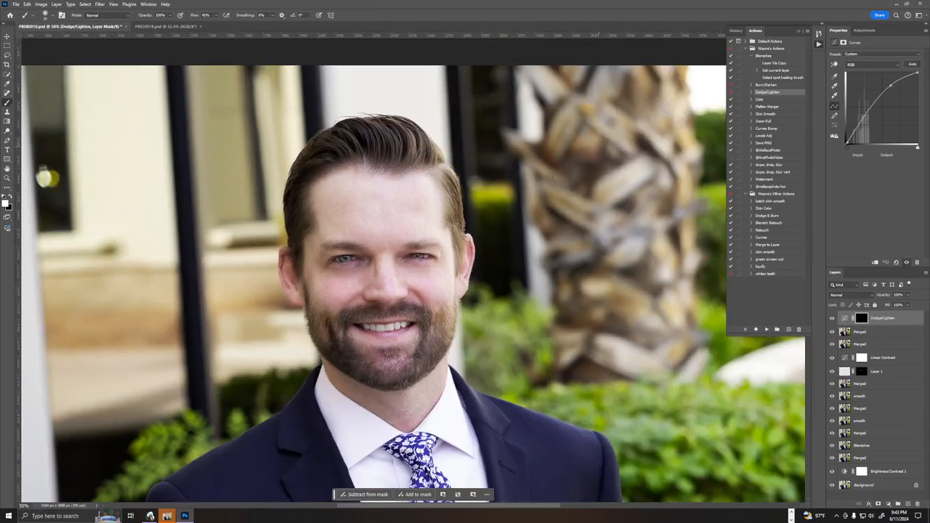
{"action": "key", "text": "ctrl+s"}
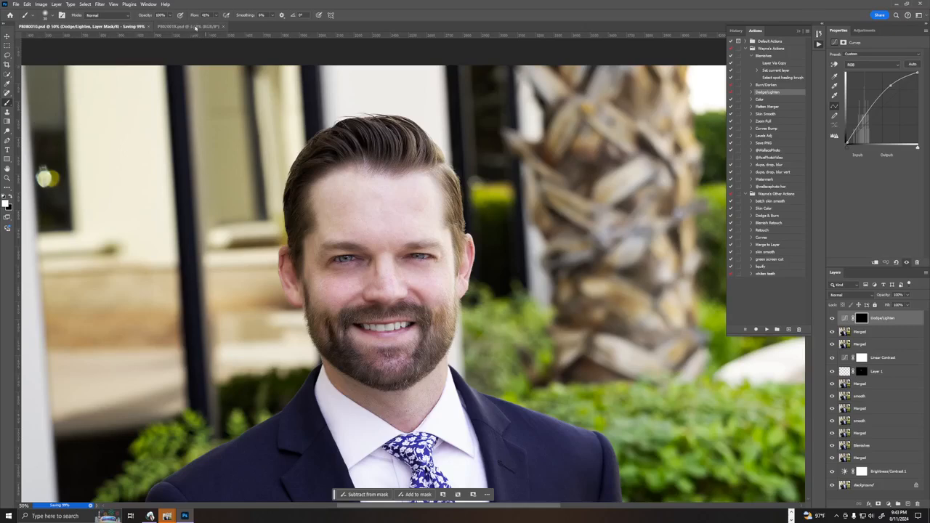
Switch to the open portrait of the grey-haired man and run the Blemishes action to create a healing layer.
{"action": "left_click", "coordinate": [196, 26]}
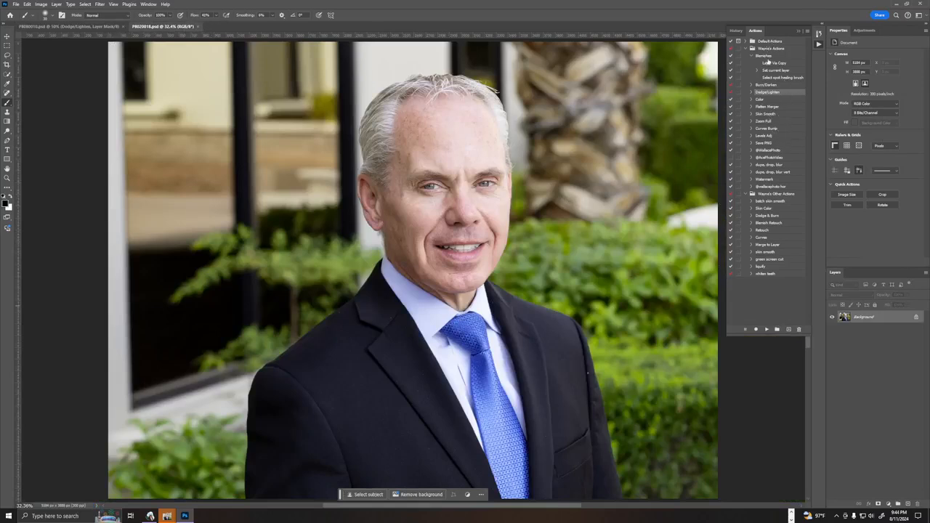
{"action": "left_click", "coordinate": [767, 57]}
{"action": "double_click", "coordinate": [780, 57], "text": "ctrl"}
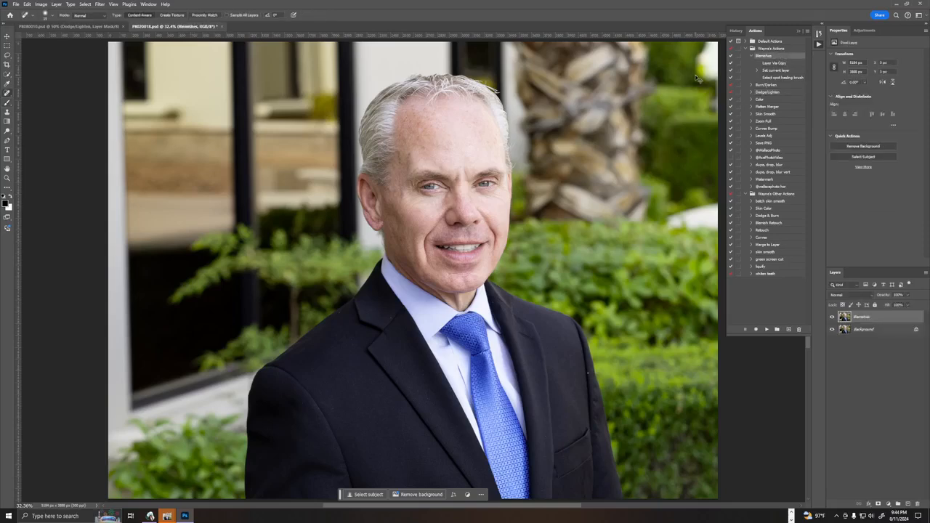
Heal the lint specks on the jacket collar and on the shoulder beside the lapel notch on the image's left side.
{"action": "key", "text": "ctrl+1"}
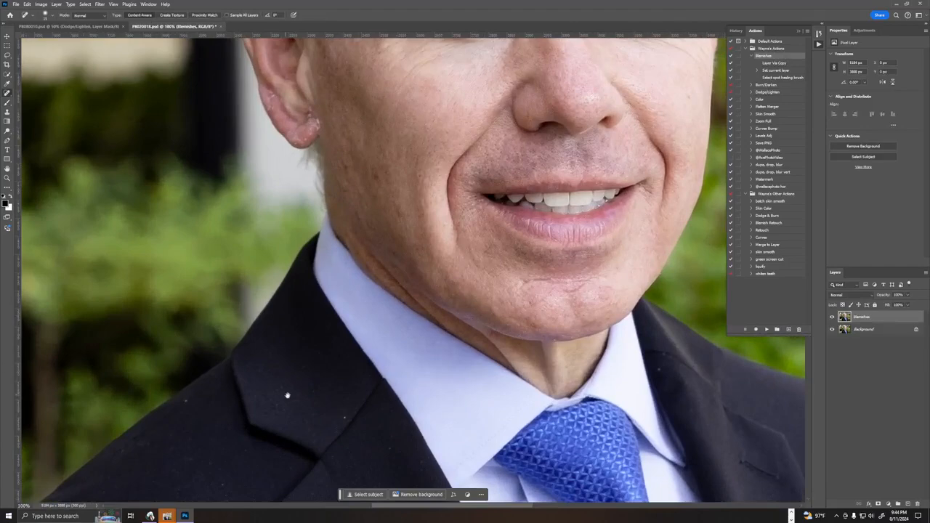
{"action": "left_click_drag", "start_coordinate": [286, 395], "coordinate": [372, 124]}
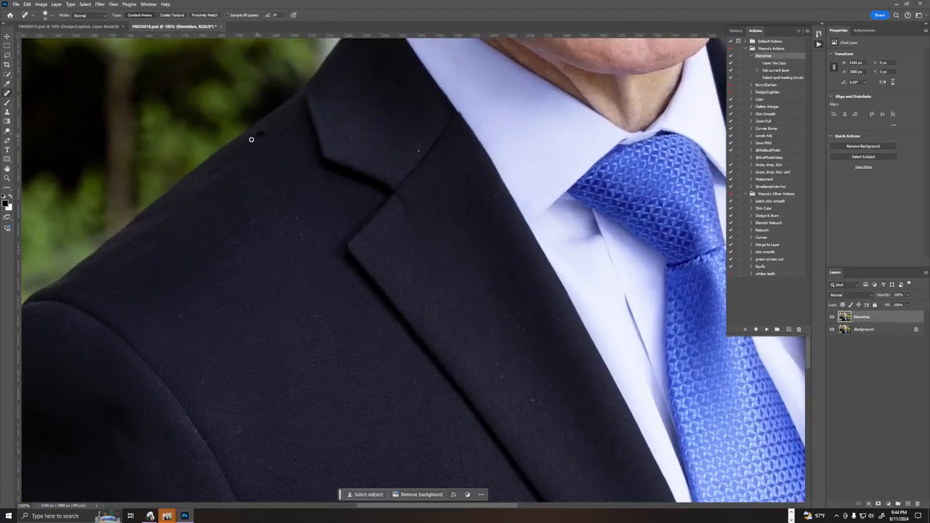
{"action": "right_click", "coordinate": [275, 251]}
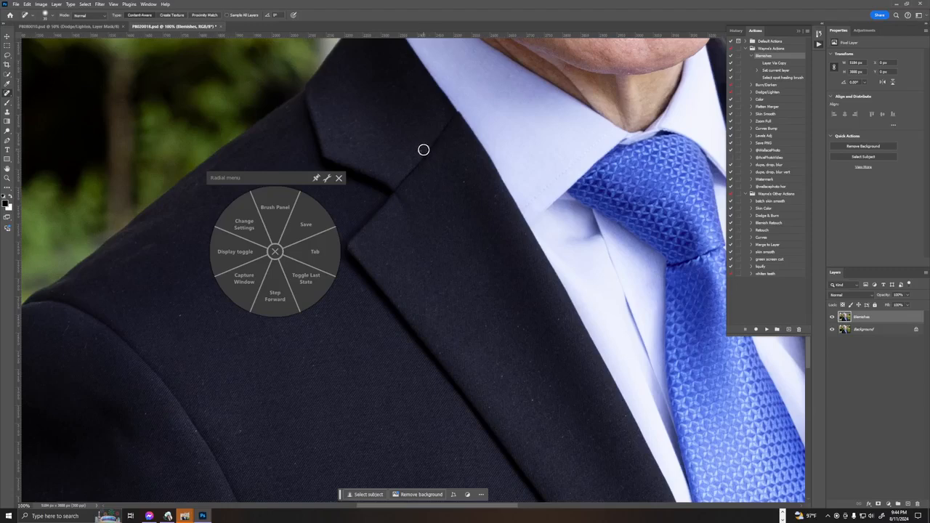
{"action": "left_click", "coordinate": [338, 178]}
{"action": "left_click", "coordinate": [418, 153]}
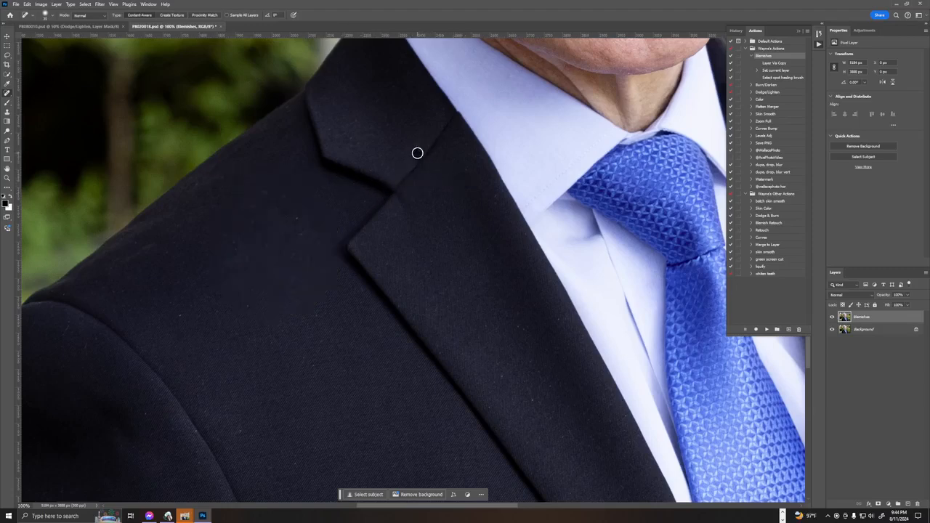
{"action": "left_click", "coordinate": [295, 217]}
{"action": "left_click_drag", "start_coordinate": [308, 231], "coordinate": [302, 231]}
{"action": "left_click", "coordinate": [294, 197]}
{"action": "left_click", "coordinate": [322, 184]}
Remove the lint specks scattered down the wide lapel on the image's left side.
{"action": "left_click", "coordinate": [385, 265]}
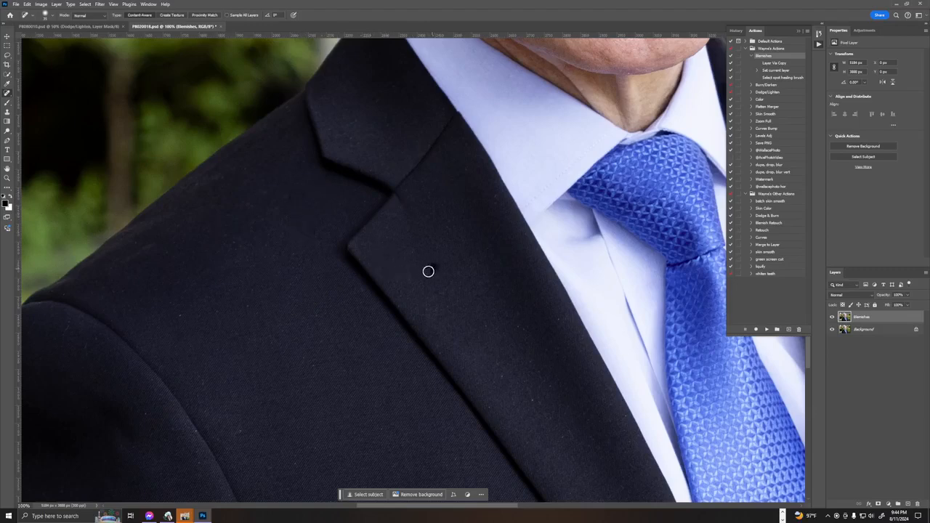
{"action": "left_click", "coordinate": [428, 308]}
{"action": "left_click", "coordinate": [442, 352]}
{"action": "left_click", "coordinate": [487, 324]}
{"action": "left_click", "coordinate": [498, 370]}
{"action": "left_click", "coordinate": [555, 320]}
{"action": "left_click", "coordinate": [521, 330]}
{"action": "left_click", "coordinate": [543, 384]}
{"action": "left_click", "coordinate": [507, 367]}
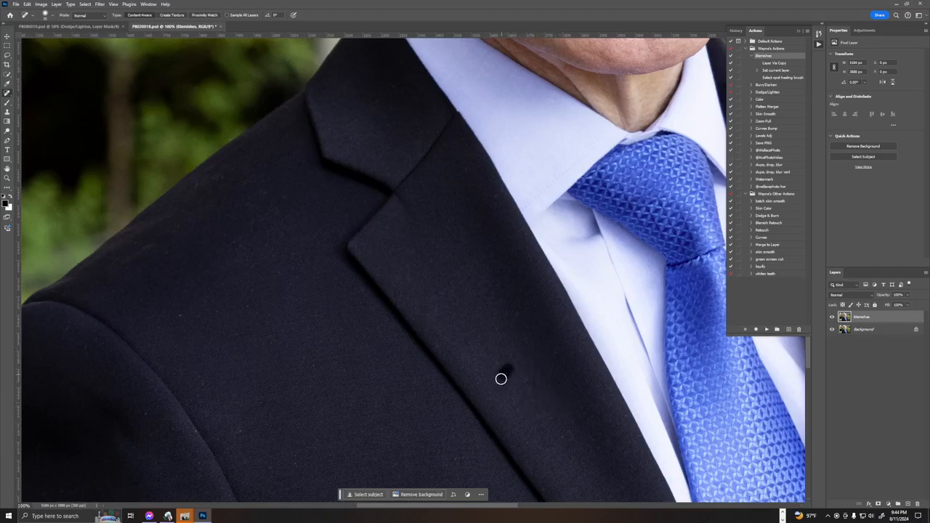
{"action": "left_click", "coordinate": [569, 435]}
Heal the specks on the jacket chest between the lapel and the sleeve seam on the image's left side.
{"action": "left_click", "coordinate": [376, 425]}
{"action": "left_click", "coordinate": [237, 431]}
{"action": "left_click", "coordinate": [303, 358]}
{"action": "left_click", "coordinate": [316, 313]}
{"action": "left_click", "coordinate": [293, 265]}
{"action": "left_click", "coordinate": [254, 287]}
{"action": "left_click", "coordinate": [234, 245]}
{"action": "left_click", "coordinate": [265, 190]}
{"action": "left_click", "coordinate": [289, 197]}
{"action": "left_click", "coordinate": [246, 241]}
{"action": "left_click", "coordinate": [223, 230]}
Clean the remaining specks off the shoulder, upper sleeve and sleeve seam on the image's left side.
{"action": "left_click", "coordinate": [224, 178]}
{"action": "left_click", "coordinate": [189, 183]}
{"action": "left_click", "coordinate": [176, 222]}
{"action": "left_click", "coordinate": [143, 239]}
{"action": "left_click", "coordinate": [160, 252]}
{"action": "left_click", "coordinate": [114, 292]}
{"action": "left_click", "coordinate": [147, 411]}
{"action": "left_click", "coordinate": [223, 448]}
Heal the lint specks on the lower jacket front beside the lapel on the image's left side.
{"action": "mouse_move", "coordinate": [360, 433]}
{"action": "left_mouse_down"}
{"action": "mouse_move", "coordinate": [299, 158]}
{"action": "mouse_move", "coordinate": [325, 155]}
{"action": "left_mouse_up"}
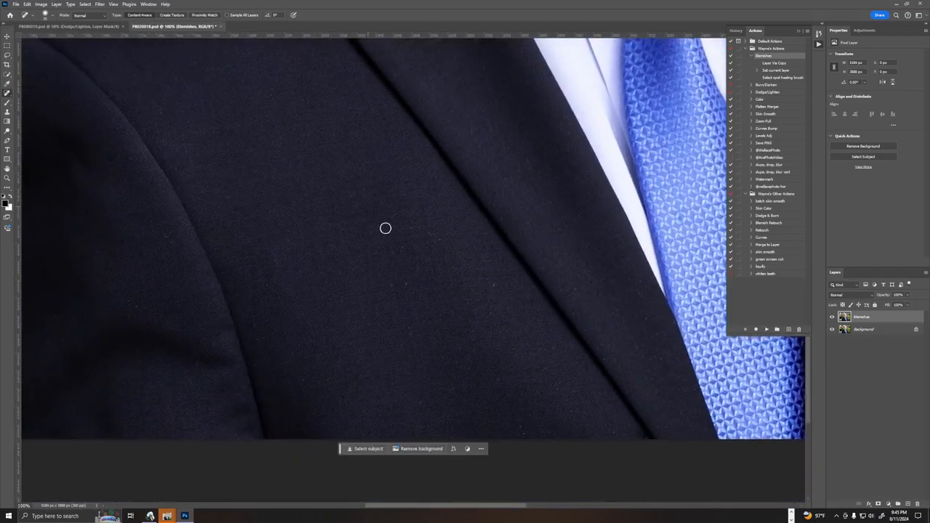
{"action": "left_click", "coordinate": [497, 283]}
{"action": "left_click", "coordinate": [427, 233]}
{"action": "left_click", "coordinate": [409, 331]}
{"action": "left_click", "coordinate": [427, 405]}
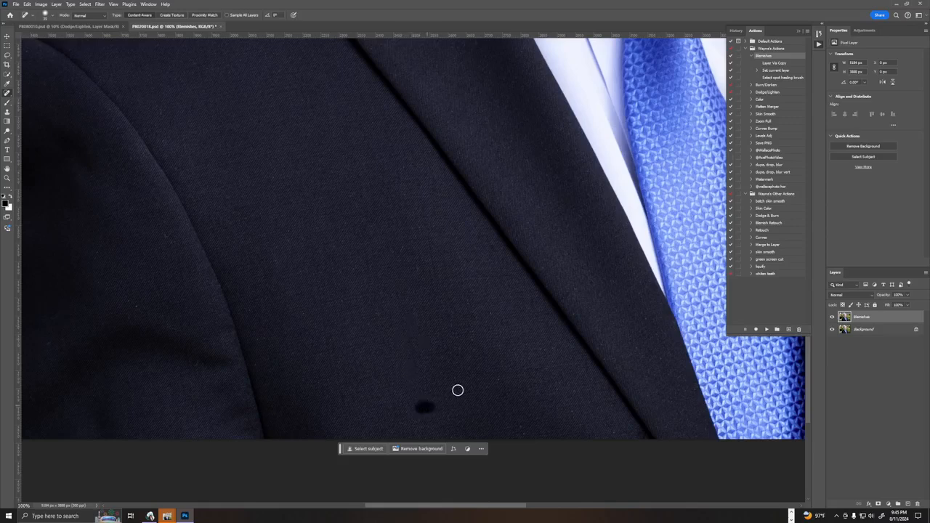
{"action": "left_click", "coordinate": [540, 347]}
{"action": "left_click", "coordinate": [493, 313]}
Remove the specks from the lower part of the lapel next to the blue tie on the image's left side.
{"action": "left_click", "coordinate": [541, 265]}
{"action": "left_click", "coordinate": [535, 220]}
{"action": "left_click", "coordinate": [598, 296]}
{"action": "left_click", "coordinate": [593, 343]}
{"action": "left_click", "coordinate": [607, 363]}
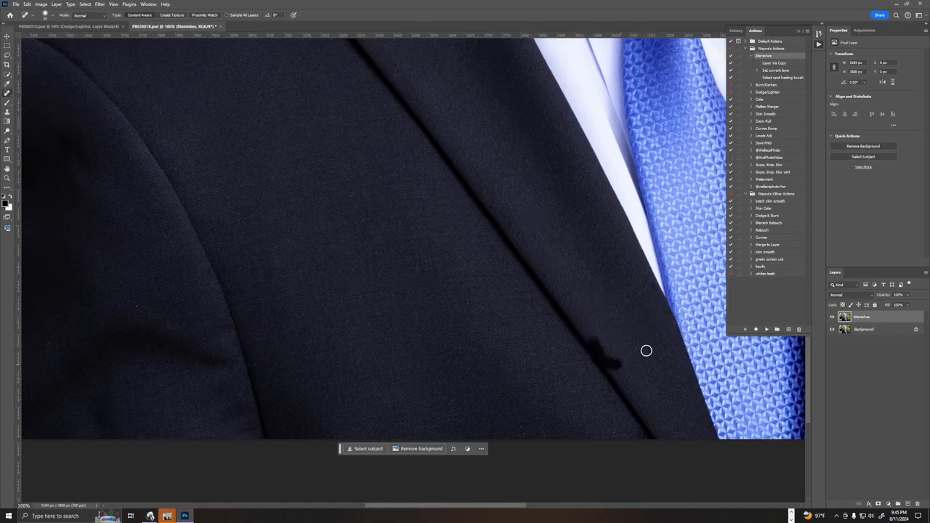
{"action": "left_click", "coordinate": [639, 347]}
{"action": "left_click", "coordinate": [654, 333]}
Heal the specks near the photo's bottom edge on the jacket front below the lapel on the image's left side.
{"action": "left_click", "coordinate": [528, 428]}
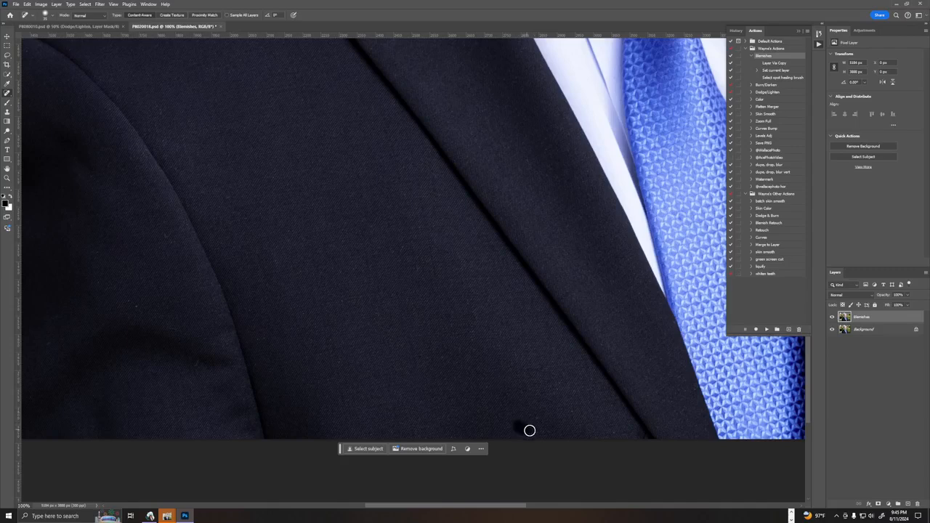
{"action": "left_click", "coordinate": [573, 410]}
{"action": "left_click", "coordinate": [558, 389]}
{"action": "left_click", "coordinate": [613, 432]}
Touch up the light specks on the lower sleeve and along its seam on the image's left side.
{"action": "left_click", "coordinate": [139, 303]}
{"action": "left_click", "coordinate": [195, 361]}
{"action": "left_click", "coordinate": [164, 233]}
{"action": "left_click", "coordinate": [182, 223]}
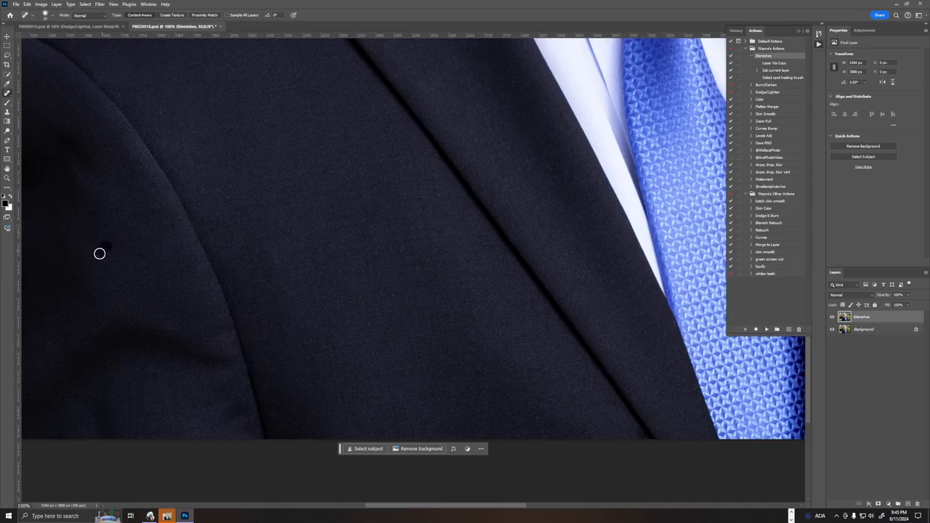
{"action": "left_click", "coordinate": [131, 300]}
{"action": "left_click", "coordinate": [50, 341]}
{"action": "left_click_drag", "start_coordinate": [166, 326], "coordinate": [193, 331]}
{"action": "left_click", "coordinate": [171, 240]}
Heal the remaining faint specks on the lower jacket front between the sleeve seam and lapel on the image's left side.
{"action": "left_click_drag", "start_coordinate": [415, 240], "coordinate": [329, 137]}
{"action": "left_click", "coordinate": [209, 119]}
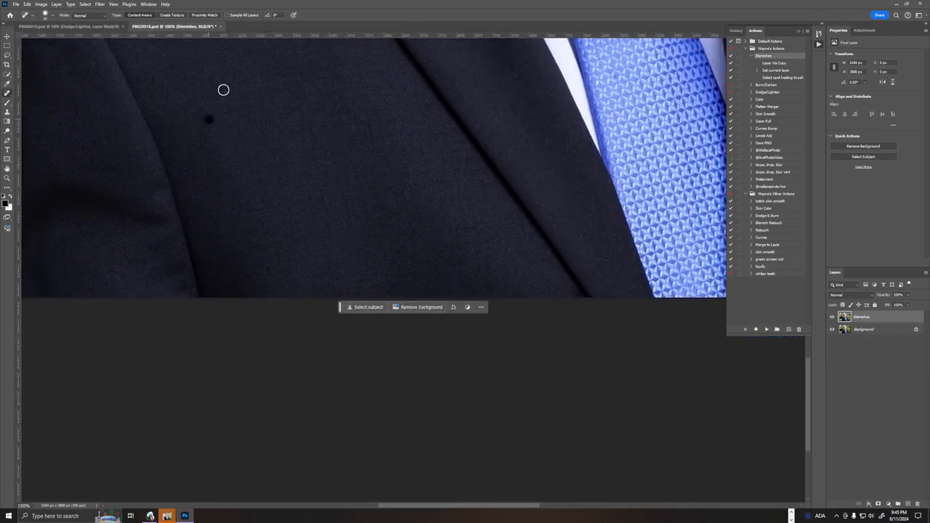
{"action": "left_click", "coordinate": [223, 89]}
{"action": "left_click", "coordinate": [277, 125]}
{"action": "left_click", "coordinate": [278, 139]}
{"action": "left_click", "coordinate": [284, 159]}
{"action": "left_click", "coordinate": [244, 171]}
{"action": "left_click", "coordinate": [324, 106]}
{"action": "left_click", "coordinate": [343, 107]}
{"action": "left_click", "coordinate": [305, 180]}
{"action": "left_click", "coordinate": [281, 157]}
{"action": "left_click", "coordinate": [326, 151]}
{"action": "left_click", "coordinate": [285, 221]}
{"action": "left_click", "coordinate": [269, 203]}
Heal the specks on the lapel beside the tie and on the fabric above the breast pocket on the image's right side.
{"action": "left_click_drag", "start_coordinate": [494, 193], "coordinate": [138, 202]}
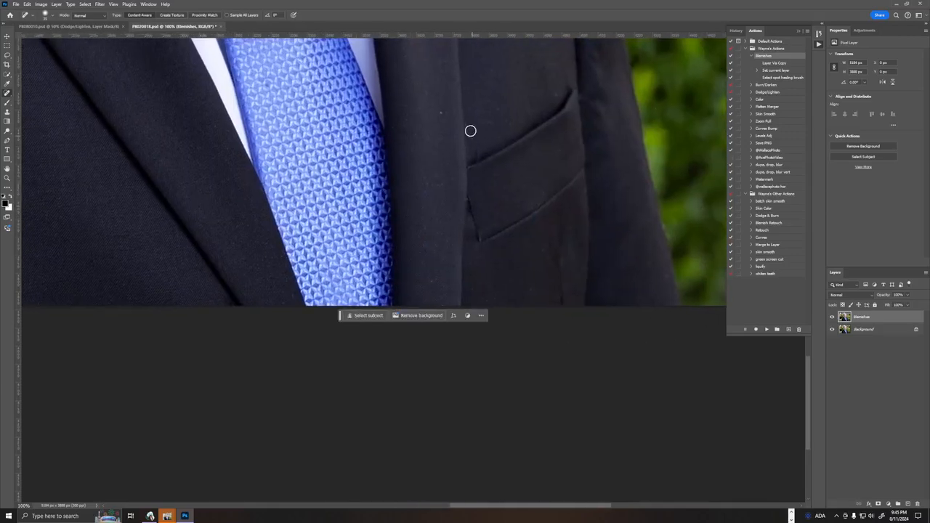
{"action": "left_click_drag", "start_coordinate": [436, 144], "coordinate": [454, 256]}
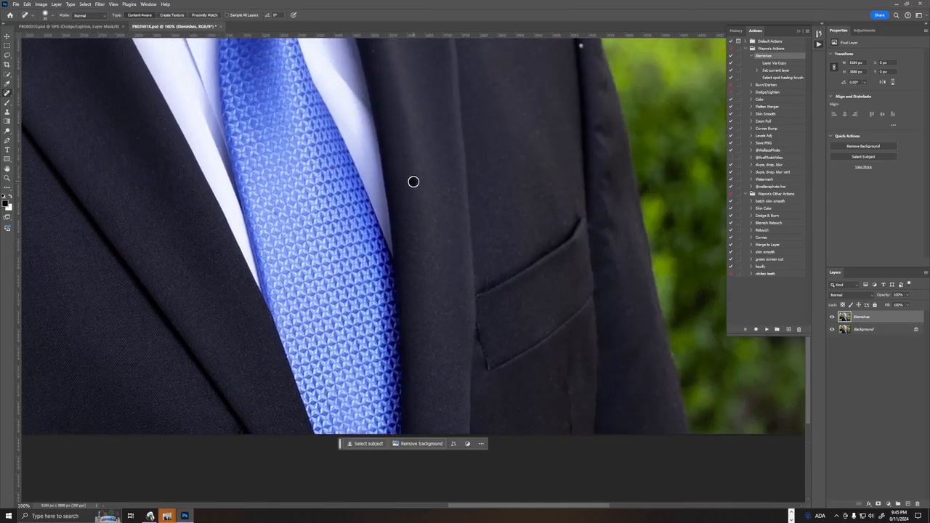
{"action": "left_click", "coordinate": [451, 196]}
{"action": "left_click", "coordinate": [438, 224]}
{"action": "left_click", "coordinate": [452, 243]}
{"action": "left_click", "coordinate": [435, 266]}
{"action": "left_click", "coordinate": [565, 221]}
Remove the specks from the upper lapel below the buttonhole and the adjoining jacket chest on the image's right side.
{"action": "left_click_drag", "start_coordinate": [553, 215], "coordinate": [481, 291]}
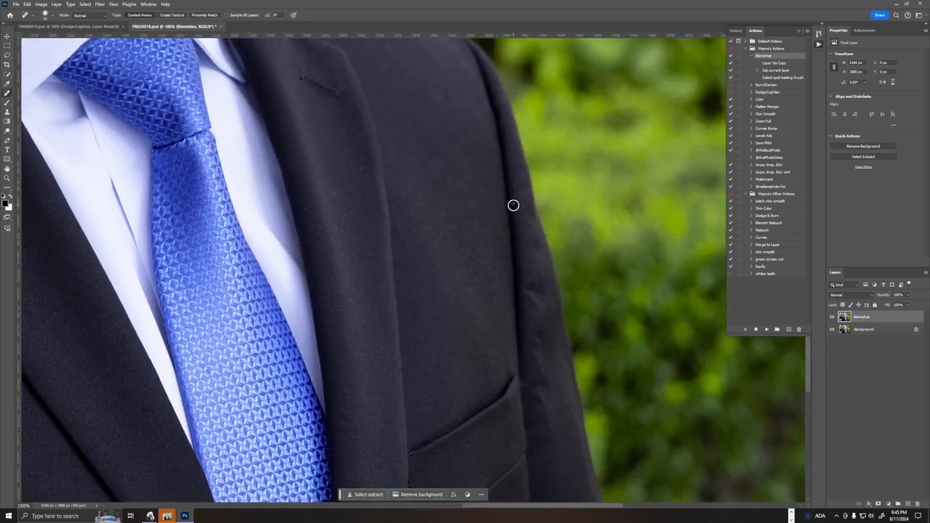
{"action": "left_click", "coordinate": [362, 166]}
{"action": "left_click", "coordinate": [337, 190]}
{"action": "left_click", "coordinate": [306, 206]}
{"action": "left_click", "coordinate": [413, 187]}
{"action": "left_click", "coordinate": [452, 179]}
Heal the specks on the shoulder beside the collar and on the chest above the breast pocket on the image's right side.
{"action": "left_click_drag", "start_coordinate": [452, 178], "coordinate": [478, 309]}
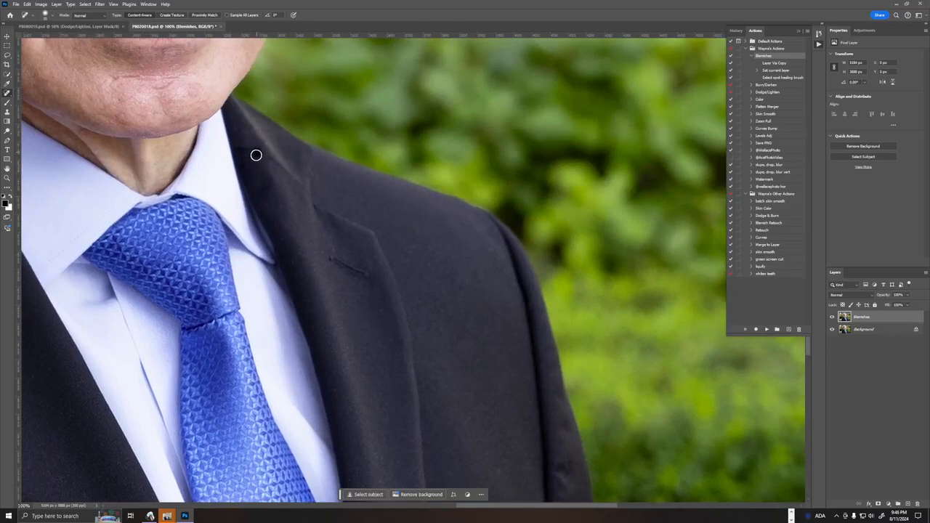
{"action": "left_click", "coordinate": [335, 175]}
{"action": "left_click", "coordinate": [352, 180]}
{"action": "mouse_move", "coordinate": [431, 305]}
{"action": "left_mouse_down"}
{"action": "mouse_move", "coordinate": [342, 201]}
{"action": "mouse_move", "coordinate": [326, 220]}
{"action": "left_mouse_up"}
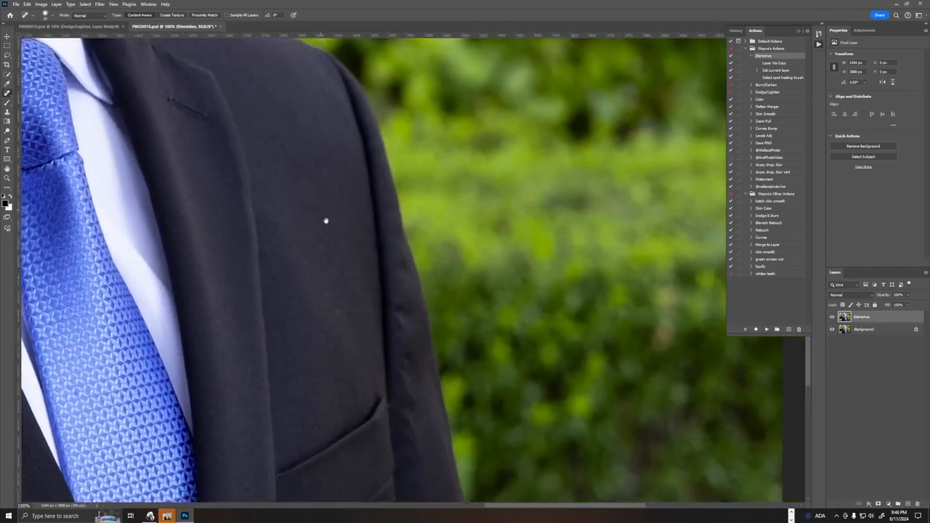
{"action": "left_click", "coordinate": [307, 282]}
Heal the speck near the bottom of the image's right lapel and check the pocket and sleeve for remaining lint.
{"action": "left_click_drag", "start_coordinate": [316, 301], "coordinate": [454, 240]}
{"action": "left_click_drag", "start_coordinate": [397, 282], "coordinate": [421, 157]}
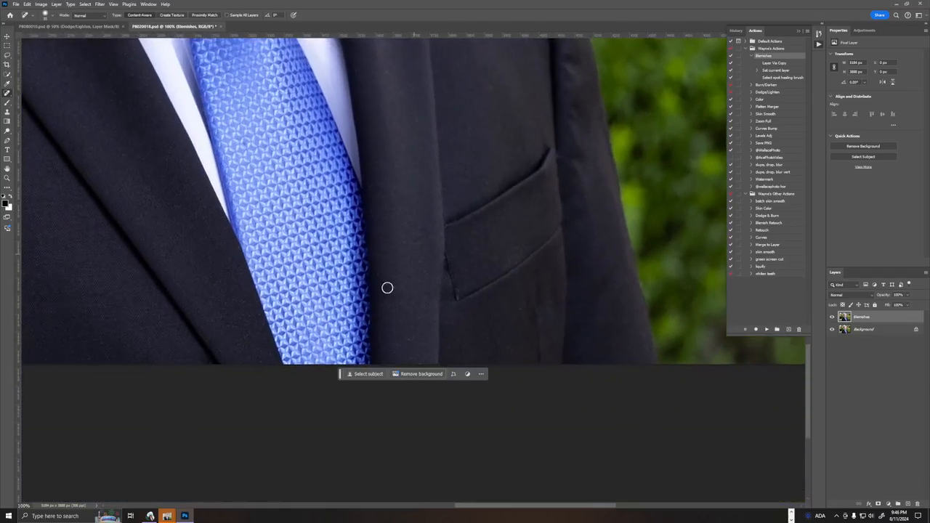
{"action": "left_click", "coordinate": [408, 335]}
{"action": "left_click_drag", "start_coordinate": [604, 255], "coordinate": [607, 390]}
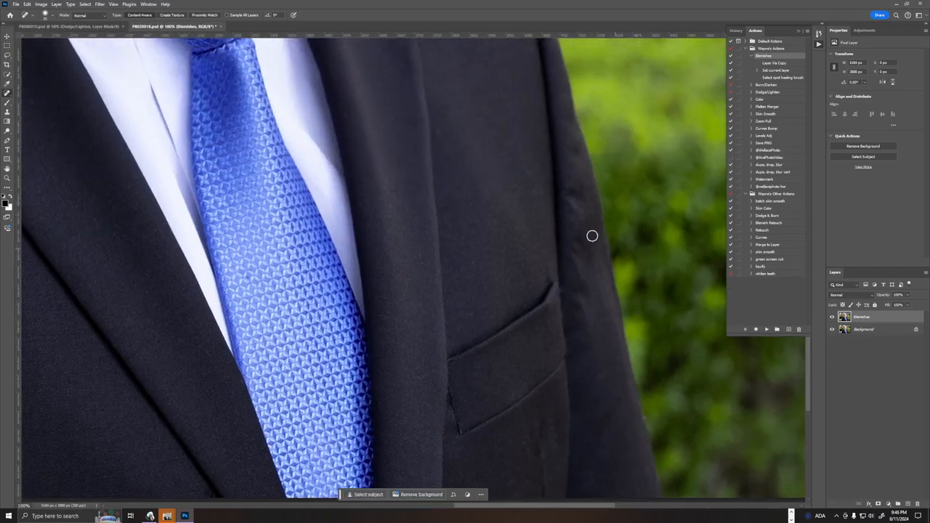
{"action": "left_click_drag", "start_coordinate": [490, 170], "coordinate": [529, 419]}
Heal the blemishes along the chin's lower edge above the neck.
{"action": "mouse_move", "coordinate": [427, 238]}
{"action": "left_mouse_down"}
{"action": "mouse_move", "coordinate": [567, 311]}
{"action": "mouse_move", "coordinate": [667, 335]}
{"action": "left_mouse_up"}
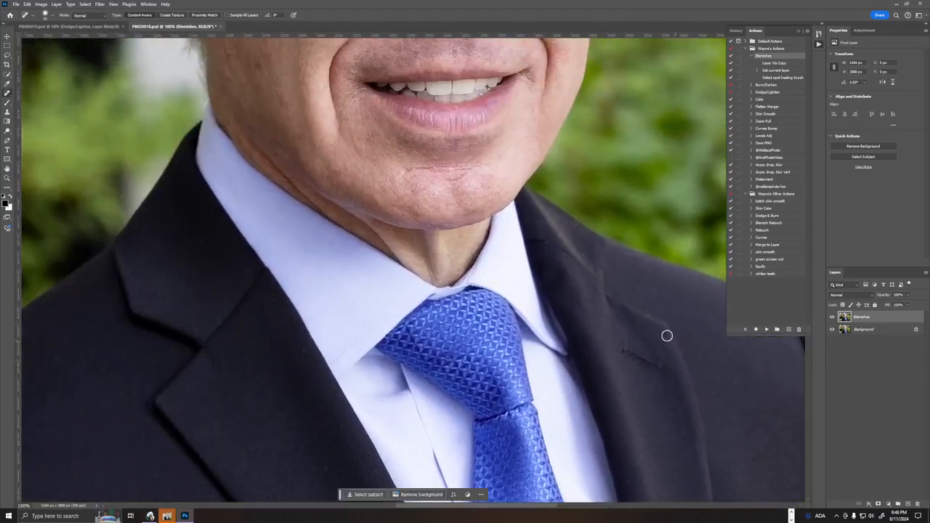
{"action": "left_click", "coordinate": [437, 226]}
{"action": "left_click", "coordinate": [451, 224]}
{"action": "key", "text": "ctrl+plus"}
{"action": "key", "text": "ctrl+plus"}
{"action": "key", "text": "ctrl+plus"}
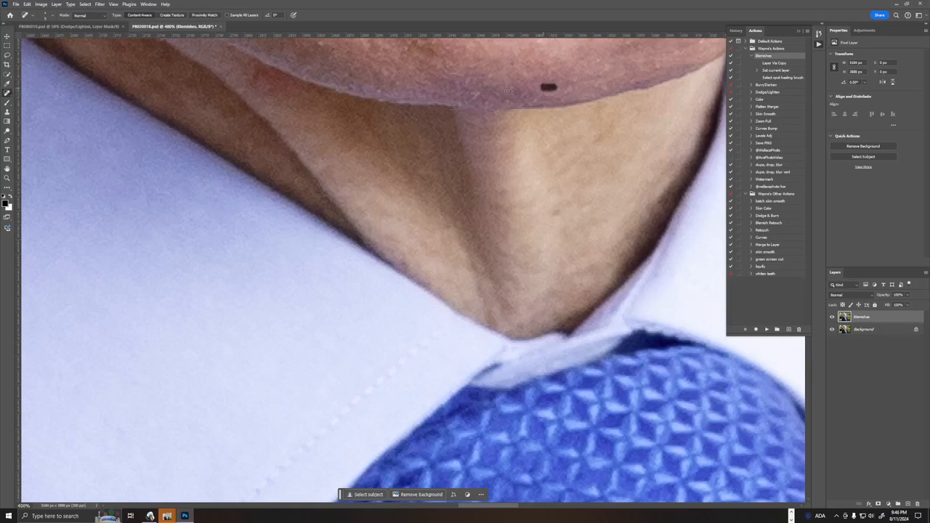
{"action": "left_click_drag", "start_coordinate": [546, 64], "coordinate": [595, 85]}
{"action": "left_click", "coordinate": [453, 74]}
{"action": "key", "text": "ctrl+0"}
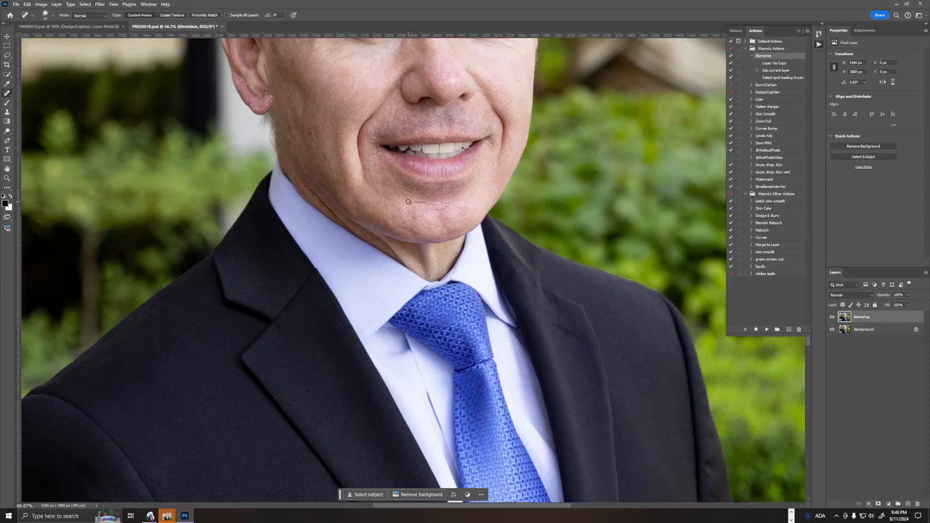
Heal the blemishes on the chin below the lips and on the cheek beside the smile line on the image's left side.
{"action": "left_click_drag", "start_coordinate": [410, 202], "coordinate": [438, 211]}
{"action": "left_click_drag", "start_coordinate": [452, 204], "coordinate": [433, 211]}
{"action": "left_click_drag", "start_coordinate": [363, 168], "coordinate": [472, 277]}
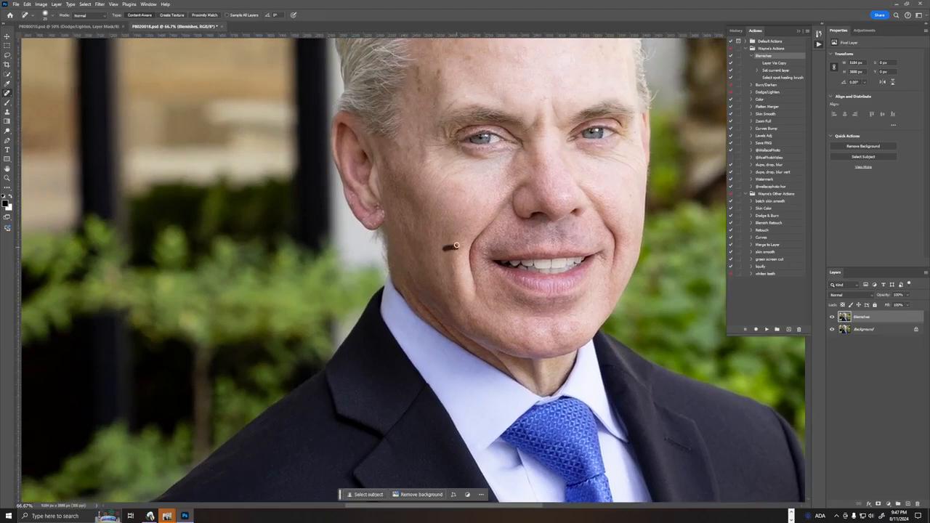
Heal the dark spots on the upper forehead and the mark between the eyebrows.
{"action": "left_click_drag", "start_coordinate": [422, 131], "coordinate": [436, 252]}
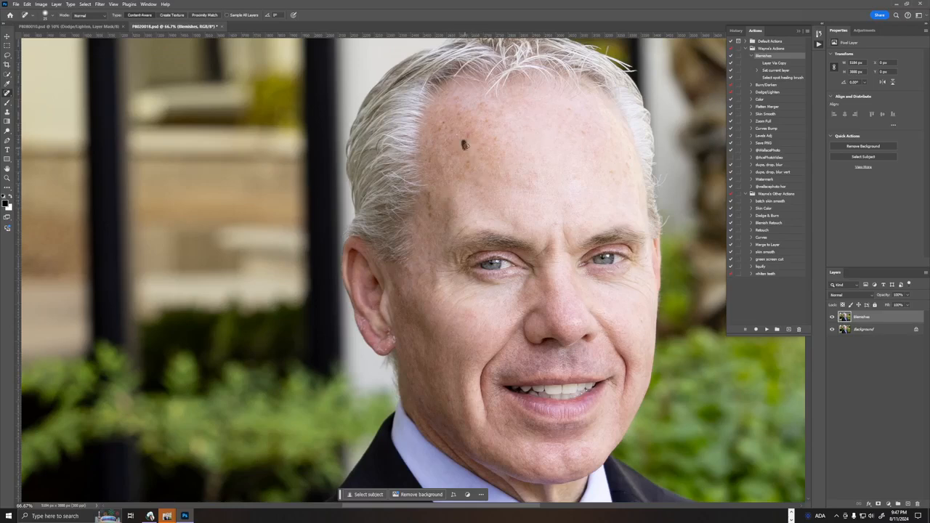
{"action": "left_click_drag", "start_coordinate": [457, 136], "coordinate": [463, 140]}
{"action": "left_click_drag", "start_coordinate": [595, 129], "coordinate": [596, 129]}
{"action": "mouse_move", "coordinate": [545, 247]}
{"action": "left_mouse_down"}
{"action": "mouse_move", "coordinate": [536, 258]}
{"action": "mouse_move", "coordinate": [543, 253]}
{"action": "left_mouse_up"}
At 200% zoom, heal the pale flakes along the outer rim of the ear on the image's left side.
{"action": "left_click_drag", "start_coordinate": [411, 318], "coordinate": [538, 138]}
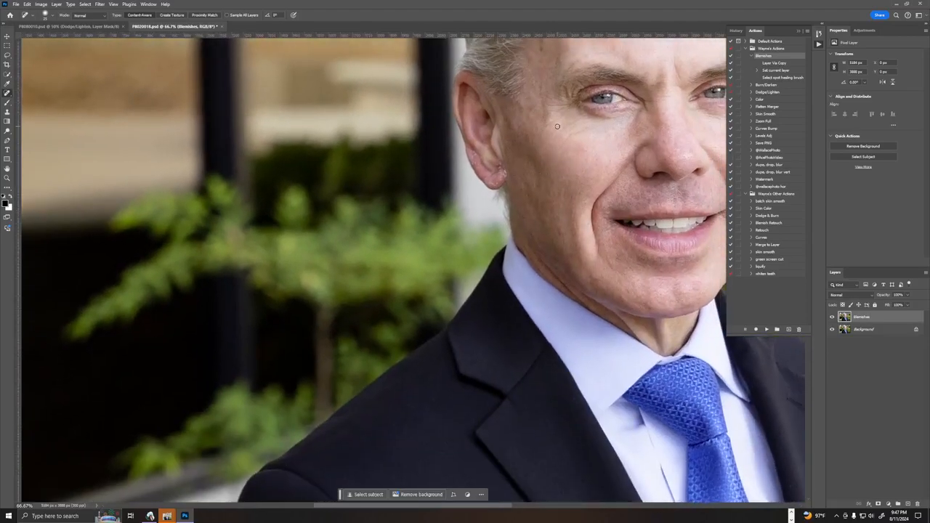
{"action": "key", "text": "ctrl+plus"}
{"action": "key", "text": "ctrl+plus"}
{"action": "key", "text": "ctrl+plus"}
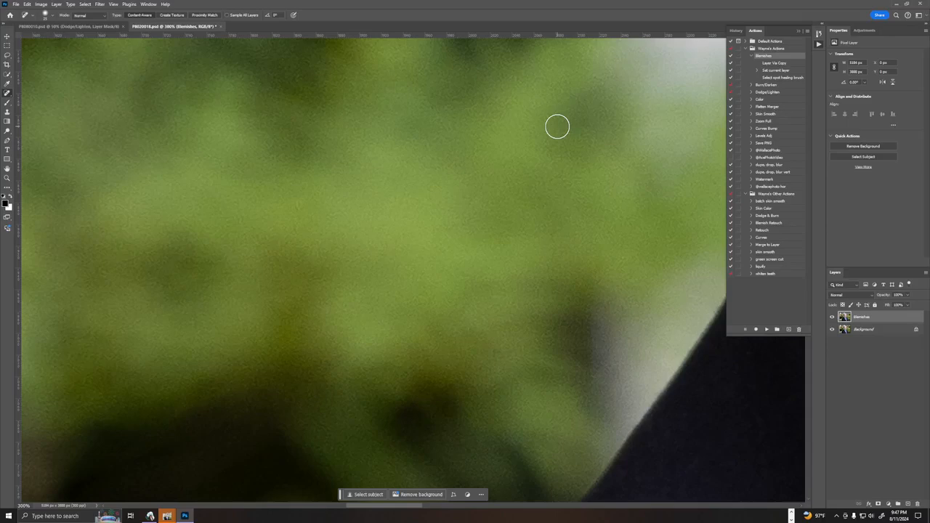
{"action": "left_click_drag", "start_coordinate": [537, 292], "coordinate": [337, 353]}
{"action": "left_click_drag", "start_coordinate": [129, 482], "coordinate": [127, 482]}
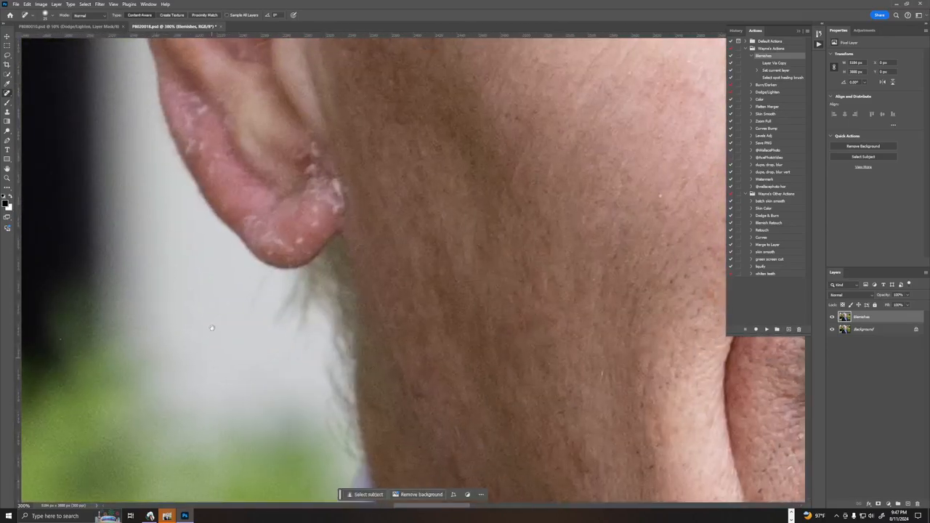
{"action": "scroll", "coordinate": [302, 400], "scroll_direction": "up", "scroll_amount": 5}
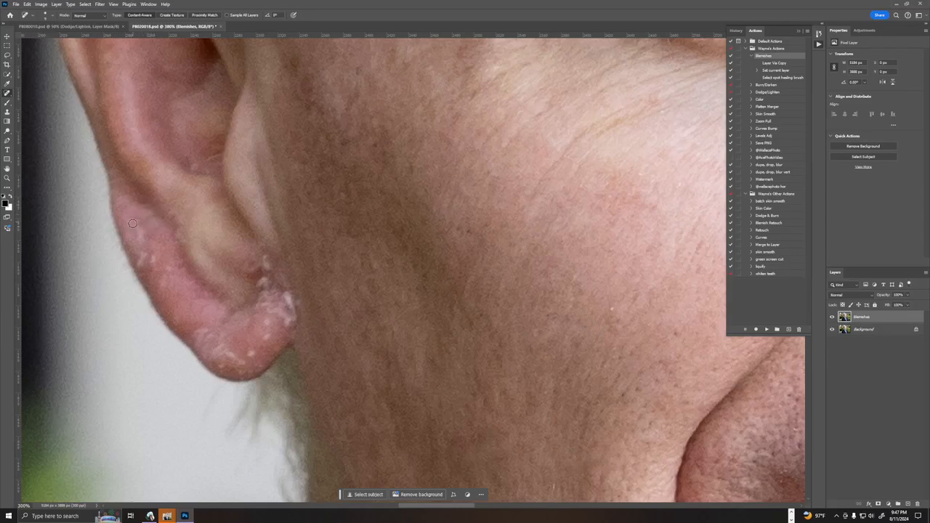
{"action": "left_click", "coordinate": [135, 229]}
{"action": "left_click", "coordinate": [151, 257]}
{"action": "left_click_drag", "start_coordinate": [157, 271], "coordinate": [167, 270]}
{"action": "left_click_drag", "start_coordinate": [172, 266], "coordinate": [168, 273]}
{"action": "left_click", "coordinate": [163, 285]}
Heal the white flaky patches on the lower earlobe and at its inner edge beside the cheek.
{"action": "left_click", "coordinate": [218, 337]}
{"action": "left_click_drag", "start_coordinate": [221, 347], "coordinate": [244, 350]}
{"action": "left_click", "coordinate": [268, 338]}
{"action": "left_click", "coordinate": [268, 323]}
{"action": "mouse_move", "coordinate": [275, 307]}
{"action": "left_mouse_down"}
{"action": "mouse_move", "coordinate": [291, 324]}
{"action": "mouse_move", "coordinate": [287, 298]}
{"action": "mouse_move", "coordinate": [292, 328]}
{"action": "left_mouse_up"}
{"action": "left_click", "coordinate": [267, 309]}
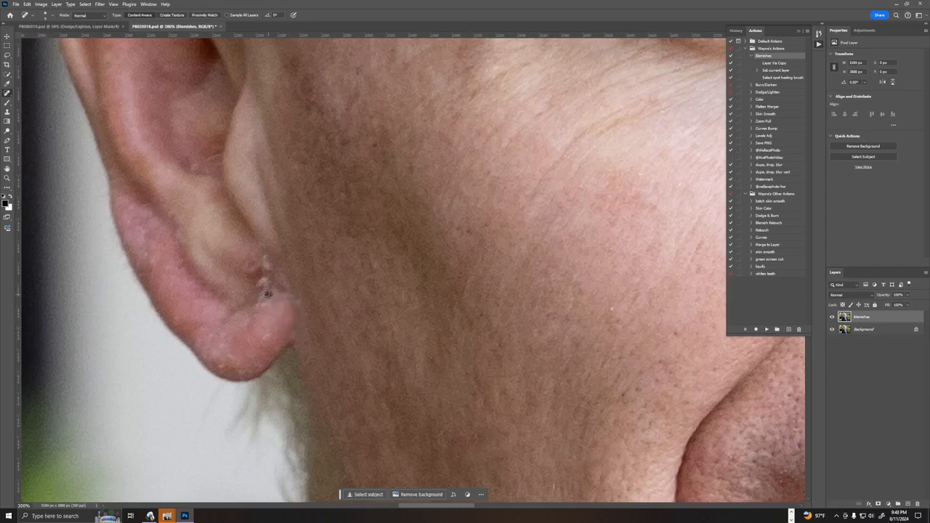
Remove the flakes in the notch above the earlobe and touch up the leftover specks on the lobe and rim.
{"action": "left_click", "coordinate": [266, 300]}
{"action": "left_click", "coordinate": [262, 282]}
{"action": "left_click_drag", "start_coordinate": [269, 263], "coordinate": [264, 284]}
{"action": "mouse_move", "coordinate": [270, 285]}
{"action": "left_mouse_down"}
{"action": "mouse_move", "coordinate": [296, 307]}
{"action": "mouse_move", "coordinate": [264, 337]}
{"action": "mouse_move", "coordinate": [271, 322]}
{"action": "mouse_move", "coordinate": [256, 305]}
{"action": "left_mouse_up"}
{"action": "left_click", "coordinate": [288, 299]}
{"action": "left_click", "coordinate": [220, 344]}
{"action": "left_click", "coordinate": [245, 369]}
{"action": "left_click", "coordinate": [254, 353]}
{"action": "left_click", "coordinate": [222, 346]}
{"action": "left_click_drag", "start_coordinate": [152, 253], "coordinate": [138, 262]}
{"action": "left_click", "coordinate": [247, 375]}
Heal the reddish spots and fine lines on the upper cheek on the image's left side.
{"action": "left_click_drag", "start_coordinate": [574, 191], "coordinate": [577, 183]}
{"action": "left_click_drag", "start_coordinate": [637, 178], "coordinate": [675, 186]}
{"action": "mouse_move", "coordinate": [565, 156]}
{"action": "left_mouse_down"}
{"action": "mouse_move", "coordinate": [564, 182]}
{"action": "mouse_move", "coordinate": [585, 169]}
{"action": "mouse_move", "coordinate": [607, 181]}
{"action": "mouse_move", "coordinate": [594, 196]}
{"action": "mouse_move", "coordinate": [599, 171]}
{"action": "left_mouse_up"}
{"action": "left_click", "coordinate": [600, 189]}
{"action": "left_click_drag", "start_coordinate": [604, 123], "coordinate": [581, 138]}
Heal the crow's-feet and under-eye lines below the eye on the image's left side.
{"action": "mouse_move", "coordinate": [644, 108]}
{"action": "left_mouse_down"}
{"action": "mouse_move", "coordinate": [466, 215]}
{"action": "mouse_move", "coordinate": [447, 263]}
{"action": "left_mouse_up"}
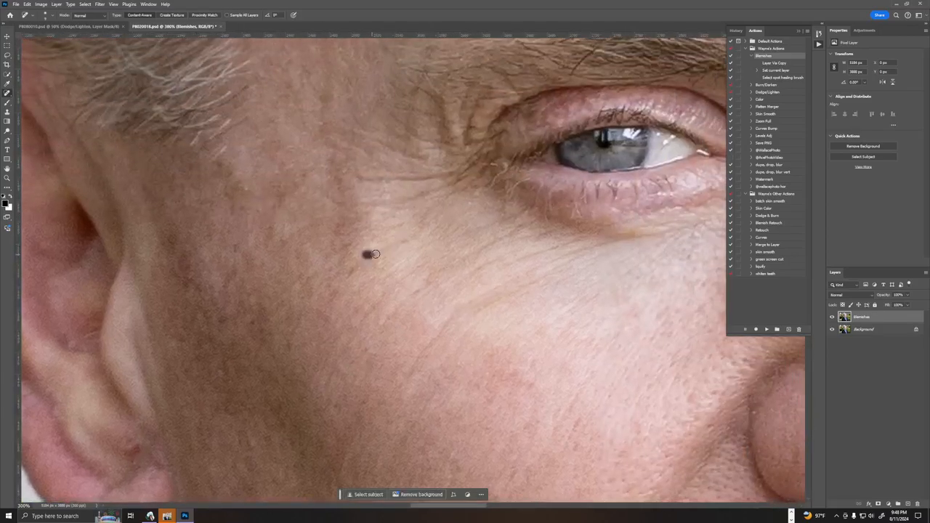
{"action": "left_click_drag", "start_coordinate": [496, 241], "coordinate": [472, 252]}
{"action": "left_click_drag", "start_coordinate": [522, 223], "coordinate": [504, 236]}
{"action": "left_click_drag", "start_coordinate": [447, 266], "coordinate": [412, 286]}
{"action": "left_click", "coordinate": [486, 264]}
{"action": "left_click_drag", "start_coordinate": [532, 254], "coordinate": [505, 267]}
{"action": "left_click_drag", "start_coordinate": [574, 243], "coordinate": [525, 267]}
{"action": "left_click_drag", "start_coordinate": [650, 234], "coordinate": [583, 254]}
{"action": "left_click_drag", "start_coordinate": [512, 284], "coordinate": [452, 308]}
{"action": "left_click_drag", "start_coordinate": [541, 276], "coordinate": [465, 313]}
{"action": "left_click_drag", "start_coordinate": [703, 224], "coordinate": [671, 230]}
Heal the marks between the eyebrows, beside the nose bridge and along the frown crease.
{"action": "left_click_drag", "start_coordinate": [626, 261], "coordinate": [218, 308]}
{"action": "left_click_drag", "start_coordinate": [522, 269], "coordinate": [311, 332]}
{"action": "left_click_drag", "start_coordinate": [227, 188], "coordinate": [229, 188]}
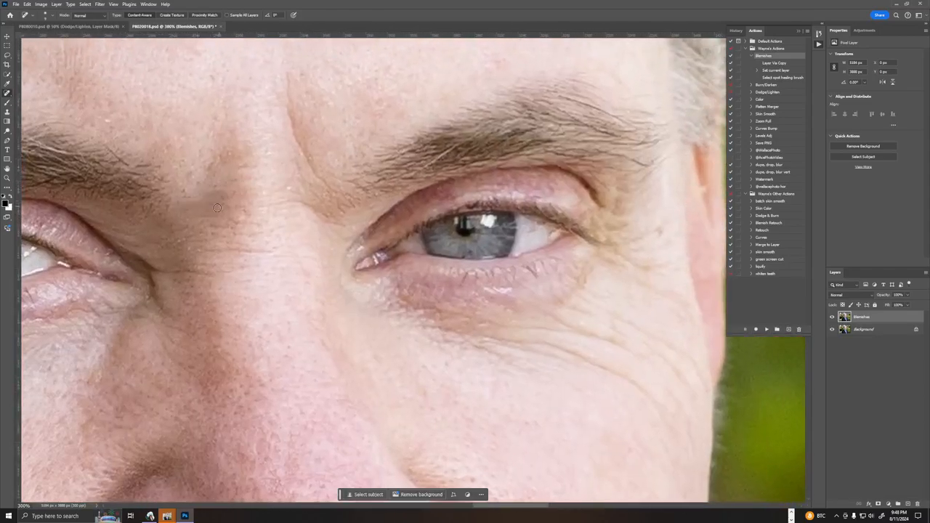
{"action": "left_click_drag", "start_coordinate": [105, 118], "coordinate": [118, 119]}
{"action": "left_click_drag", "start_coordinate": [194, 244], "coordinate": [178, 242]}
{"action": "left_click_drag", "start_coordinate": [158, 298], "coordinate": [138, 300]}
{"action": "mouse_move", "coordinate": [290, 77]}
{"action": "left_mouse_down"}
{"action": "mouse_move", "coordinate": [287, 97]}
{"action": "mouse_move", "coordinate": [308, 162]}
{"action": "mouse_move", "coordinate": [317, 148]}
{"action": "mouse_move", "coordinate": [305, 109]}
{"action": "mouse_move", "coordinate": [346, 121]}
{"action": "left_mouse_up"}
{"action": "left_click_drag", "start_coordinate": [313, 69], "coordinate": [311, 77]}
Heal the reddish patches and brown spot on the middle of the forehead above the frown crease.
{"action": "mouse_move", "coordinate": [416, 79]}
{"action": "left_mouse_down"}
{"action": "mouse_move", "coordinate": [394, 111]}
{"action": "mouse_move", "coordinate": [460, 377]}
{"action": "left_mouse_up"}
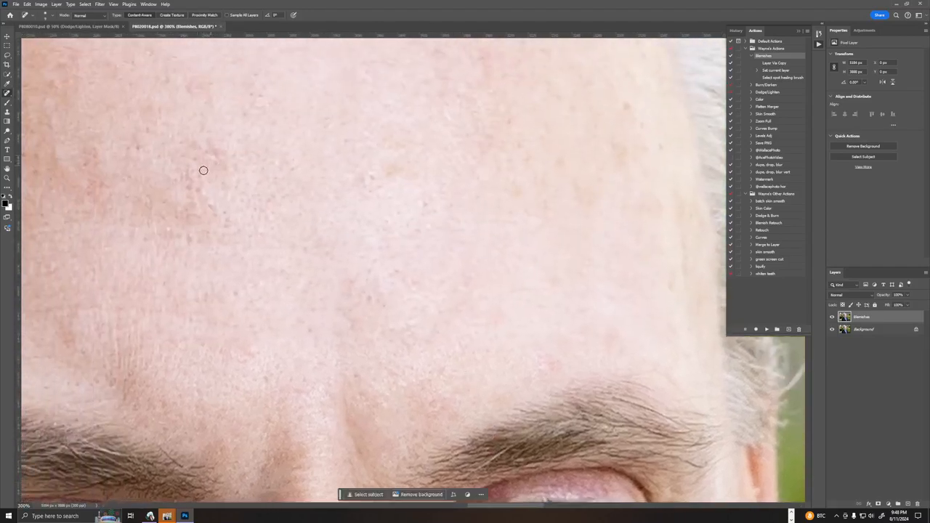
{"action": "left_click_drag", "start_coordinate": [216, 154], "coordinate": [194, 187]}
{"action": "left_click_drag", "start_coordinate": [175, 176], "coordinate": [202, 200]}
{"action": "left_click_drag", "start_coordinate": [169, 228], "coordinate": [215, 214]}
{"action": "left_click_drag", "start_coordinate": [211, 209], "coordinate": [238, 222]}
{"action": "left_click_drag", "start_coordinate": [235, 210], "coordinate": [238, 215]}
{"action": "left_click_drag", "start_coordinate": [360, 175], "coordinate": [399, 175]}
{"action": "left_click_drag", "start_coordinate": [393, 173], "coordinate": [398, 168]}
Heal the small spots on the upper forehead and toward the hairline on the image's right side.
{"action": "left_click_drag", "start_coordinate": [275, 93], "coordinate": [242, 97]}
{"action": "left_click_drag", "start_coordinate": [251, 76], "coordinate": [287, 92]}
{"action": "left_click_drag", "start_coordinate": [564, 100], "coordinate": [563, 112]}
{"action": "left_click_drag", "start_coordinate": [633, 101], "coordinate": [627, 114]}
{"action": "left_click_drag", "start_coordinate": [611, 140], "coordinate": [639, 147]}
Heal the dark mole and brown age spots on the upper forehead near the hairline on the image's left side.
{"action": "left_click_drag", "start_coordinate": [476, 163], "coordinate": [556, 340]}
{"action": "left_click_drag", "start_coordinate": [299, 220], "coordinate": [692, 360]}
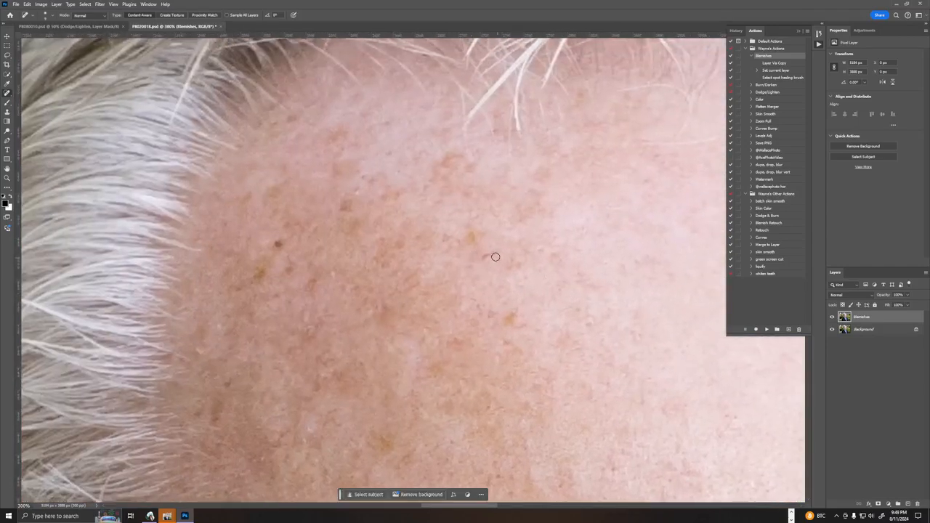
{"action": "left_click_drag", "start_coordinate": [468, 236], "coordinate": [461, 246]}
{"action": "mouse_move", "coordinate": [506, 319]}
{"action": "left_mouse_down"}
{"action": "mouse_move", "coordinate": [528, 327]}
{"action": "mouse_move", "coordinate": [485, 315]}
{"action": "left_mouse_up"}
{"action": "mouse_move", "coordinate": [276, 245]}
{"action": "left_mouse_down"}
{"action": "mouse_move", "coordinate": [378, 173]}
{"action": "mouse_move", "coordinate": [391, 194]}
{"action": "left_mouse_up"}
{"action": "mouse_move", "coordinate": [435, 160]}
{"action": "left_mouse_down"}
{"action": "mouse_move", "coordinate": [449, 162]}
{"action": "mouse_move", "coordinate": [415, 149]}
{"action": "mouse_move", "coordinate": [394, 122]}
{"action": "left_mouse_up"}
{"action": "left_click_drag", "start_coordinate": [288, 119], "coordinate": [300, 120]}
{"action": "left_click_drag", "start_coordinate": [325, 276], "coordinate": [343, 269]}
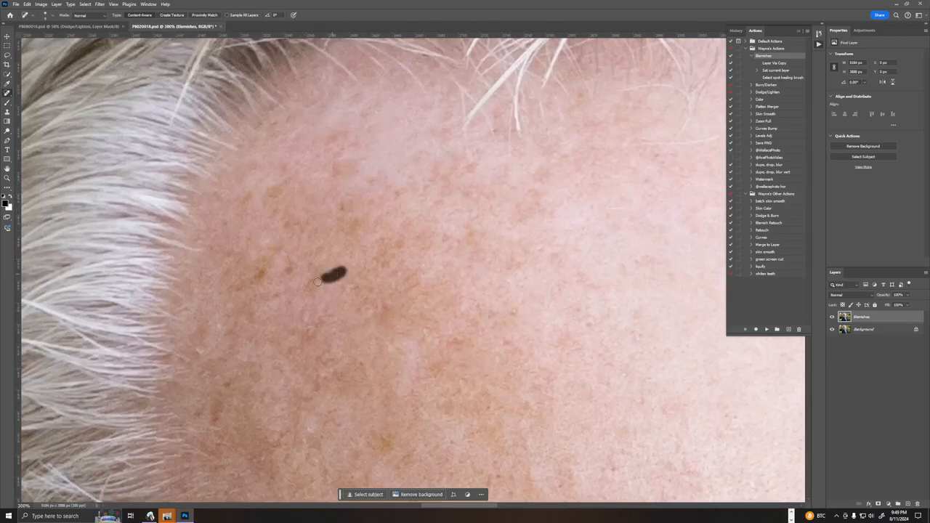
Heal the remaining brown spots beside the hairline and on the adjoining forehead on the image's left side.
{"action": "left_click", "coordinate": [201, 346]}
{"action": "left_click_drag", "start_coordinate": [265, 190], "coordinate": [271, 198]}
{"action": "mouse_move", "coordinate": [258, 280]}
{"action": "left_mouse_down"}
{"action": "mouse_move", "coordinate": [263, 269]}
{"action": "mouse_move", "coordinate": [298, 262]}
{"action": "mouse_move", "coordinate": [328, 278]}
{"action": "left_mouse_up"}
{"action": "left_click", "coordinate": [396, 245]}
{"action": "left_click_drag", "start_coordinate": [434, 243], "coordinate": [472, 234]}
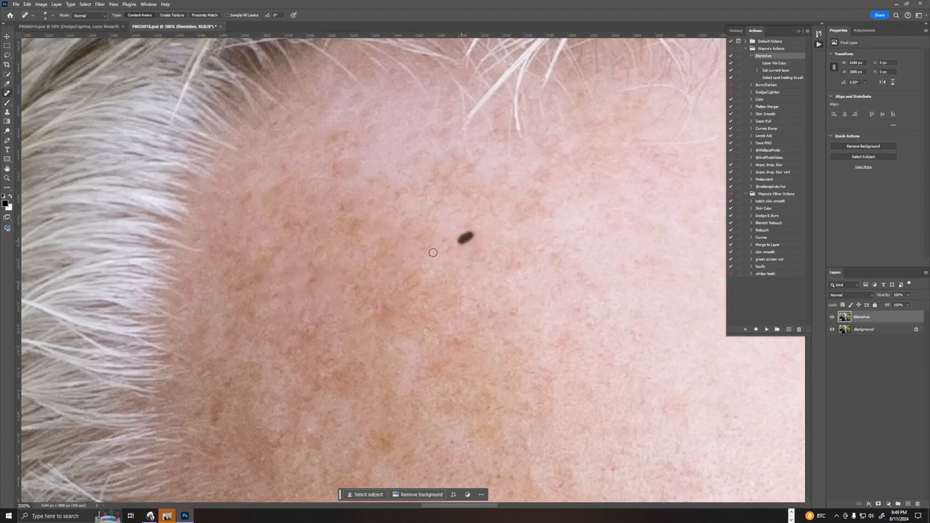
{"action": "left_click_drag", "start_coordinate": [363, 246], "coordinate": [449, 82]}
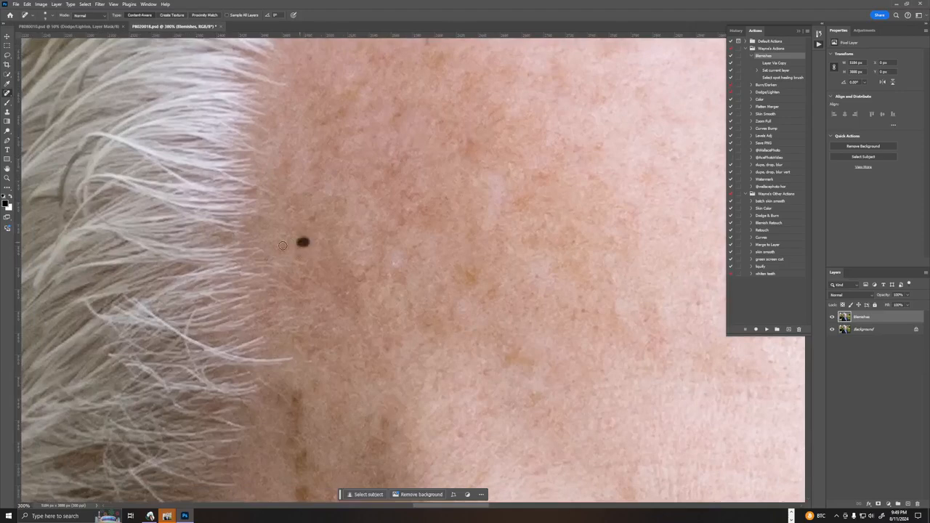
{"action": "left_click", "coordinate": [309, 220]}
Remove the vertical line of dark brown spots on the temple on the image's left side.
{"action": "mouse_move", "coordinate": [330, 297]}
{"action": "left_mouse_down"}
{"action": "mouse_move", "coordinate": [365, 275]}
{"action": "mouse_move", "coordinate": [391, 276]}
{"action": "mouse_move", "coordinate": [450, 143]}
{"action": "mouse_move", "coordinate": [446, 72]}
{"action": "left_mouse_up"}
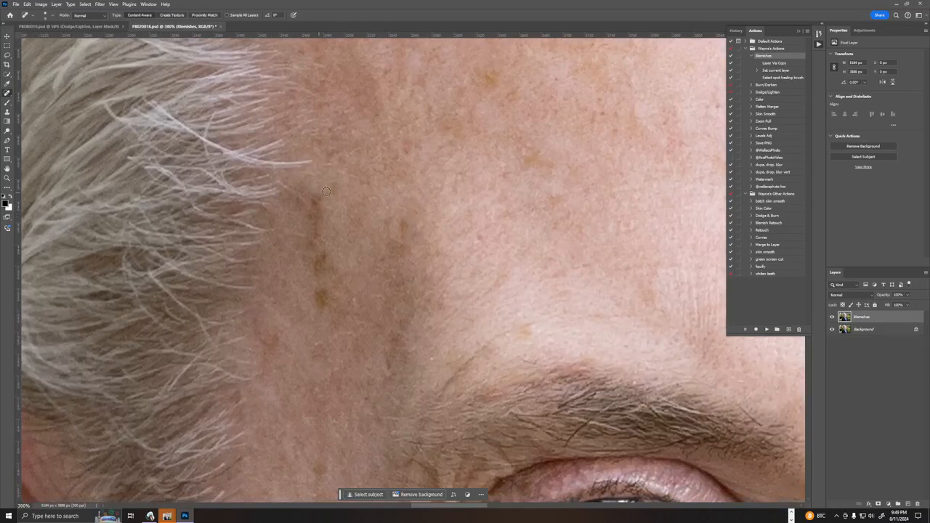
{"action": "mouse_move", "coordinate": [327, 191]}
{"action": "left_mouse_down"}
{"action": "mouse_move", "coordinate": [312, 236]}
{"action": "mouse_move", "coordinate": [327, 300]}
{"action": "left_mouse_up"}
{"action": "left_click_drag", "start_coordinate": [319, 244], "coordinate": [321, 299]}
{"action": "left_click_drag", "start_coordinate": [314, 232], "coordinate": [313, 241]}
{"action": "left_click_drag", "start_coordinate": [320, 228], "coordinate": [305, 242]}
{"action": "mouse_move", "coordinate": [316, 199]}
{"action": "left_mouse_down"}
{"action": "mouse_move", "coordinate": [322, 208]}
{"action": "mouse_move", "coordinate": [305, 206]}
{"action": "left_mouse_up"}
{"action": "left_click_drag", "start_coordinate": [314, 213], "coordinate": [341, 189]}
Heal the discoloured patches between the temple and the outer eyebrow on the image's left side.
{"action": "mouse_move", "coordinate": [349, 195]}
{"action": "left_mouse_down"}
{"action": "mouse_move", "coordinate": [361, 210]}
{"action": "mouse_move", "coordinate": [416, 227]}
{"action": "mouse_move", "coordinate": [389, 250]}
{"action": "left_mouse_up"}
{"action": "left_click_drag", "start_coordinate": [483, 231], "coordinate": [473, 238]}
{"action": "left_click_drag", "start_coordinate": [364, 296], "coordinate": [349, 305]}
{"action": "left_click", "coordinate": [390, 274]}
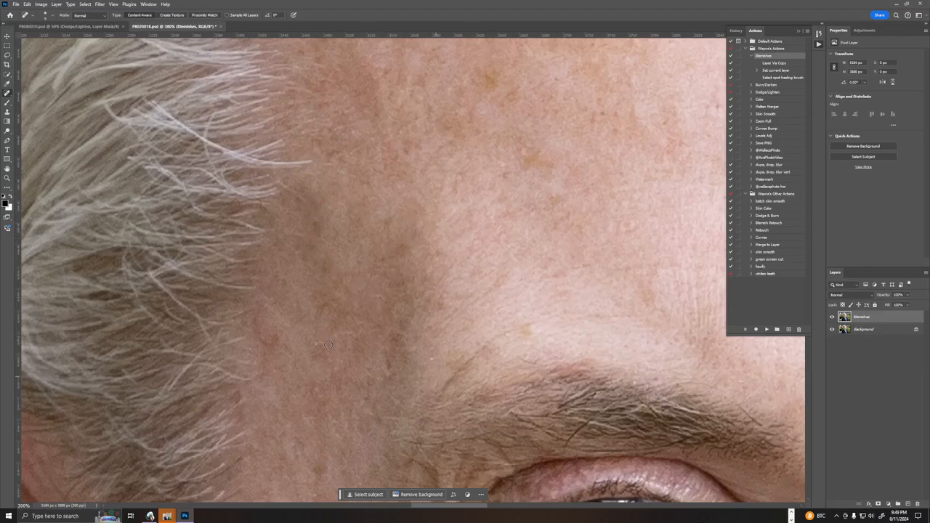
{"action": "left_click_drag", "start_coordinate": [440, 300], "coordinate": [455, 293]}
{"action": "left_click_drag", "start_coordinate": [369, 298], "coordinate": [406, 293]}
Heal the reddish spots on the forehead above the eyebrow on the image's left side.
{"action": "mouse_move", "coordinate": [472, 241]}
{"action": "left_mouse_down"}
{"action": "mouse_move", "coordinate": [498, 232]}
{"action": "mouse_move", "coordinate": [502, 242]}
{"action": "left_mouse_up"}
{"action": "left_click_drag", "start_coordinate": [613, 230], "coordinate": [622, 226]}
{"action": "left_click_drag", "start_coordinate": [632, 227], "coordinate": [648, 217]}
{"action": "left_click_drag", "start_coordinate": [670, 213], "coordinate": [641, 219]}
{"action": "left_click_drag", "start_coordinate": [617, 180], "coordinate": [630, 170]}
{"action": "left_click_drag", "start_coordinate": [625, 118], "coordinate": [667, 130]}
Heal the red and brown marks across the central forehead above the inner eyebrow.
{"action": "left_click_drag", "start_coordinate": [577, 120], "coordinate": [333, 182]}
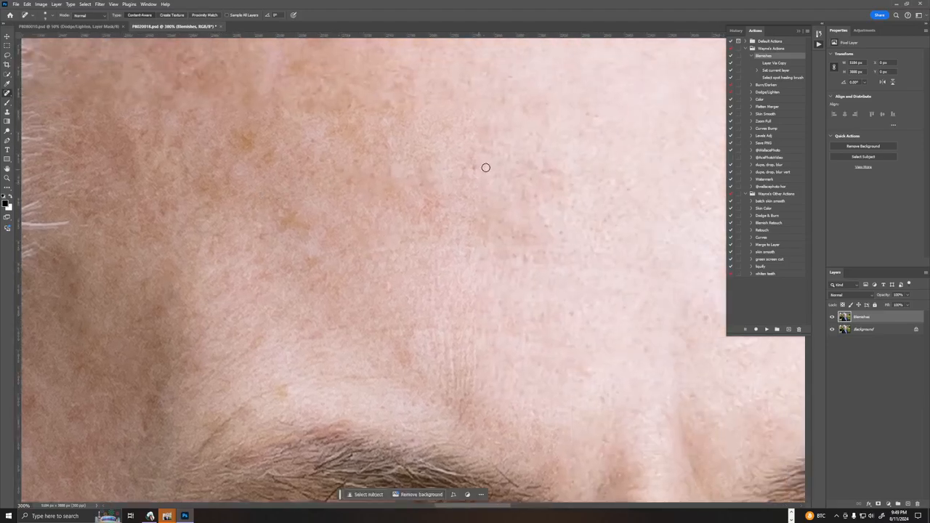
{"action": "left_click_drag", "start_coordinate": [486, 165], "coordinate": [458, 166]}
{"action": "mouse_move", "coordinate": [552, 167]}
{"action": "left_mouse_down"}
{"action": "mouse_move", "coordinate": [527, 165]}
{"action": "mouse_move", "coordinate": [549, 178]}
{"action": "mouse_move", "coordinate": [540, 201]}
{"action": "mouse_move", "coordinate": [570, 235]}
{"action": "left_mouse_up"}
{"action": "left_click", "coordinate": [535, 211]}
{"action": "left_click_drag", "start_coordinate": [555, 183], "coordinate": [575, 197]}
{"action": "left_click_drag", "start_coordinate": [587, 109], "coordinate": [600, 147]}
Heal the faint spots from the central forehead across to the hairline on the image's right side.
{"action": "left_click_drag", "start_coordinate": [615, 193], "coordinate": [289, 227]}
{"action": "left_click", "coordinate": [510, 179]}
{"action": "mouse_move", "coordinate": [436, 254]}
{"action": "left_mouse_down"}
{"action": "mouse_move", "coordinate": [418, 258]}
{"action": "mouse_move", "coordinate": [436, 271]}
{"action": "left_mouse_up"}
{"action": "mouse_move", "coordinate": [430, 107]}
{"action": "left_mouse_down"}
{"action": "mouse_move", "coordinate": [465, 109]}
{"action": "mouse_move", "coordinate": [515, 88]}
{"action": "mouse_move", "coordinate": [543, 62]}
{"action": "mouse_move", "coordinate": [585, 71]}
{"action": "left_mouse_up"}
{"action": "left_click", "coordinate": [490, 117]}
{"action": "left_click_drag", "start_coordinate": [642, 94], "coordinate": [646, 117]}
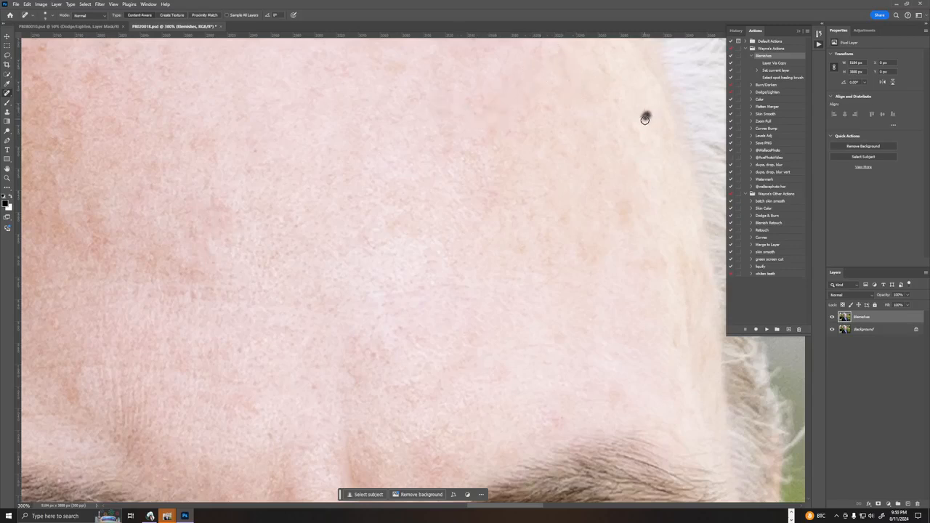
Heal the brown spots on the side of the forehead next to the hair on the image's right side.
{"action": "mouse_move", "coordinate": [588, 227]}
{"action": "left_mouse_down"}
{"action": "mouse_move", "coordinate": [396, 183]}
{"action": "mouse_move", "coordinate": [409, 187]}
{"action": "left_mouse_up"}
{"action": "mouse_move", "coordinate": [427, 167]}
{"action": "left_mouse_down"}
{"action": "mouse_move", "coordinate": [455, 169]}
{"action": "mouse_move", "coordinate": [445, 190]}
{"action": "left_mouse_up"}
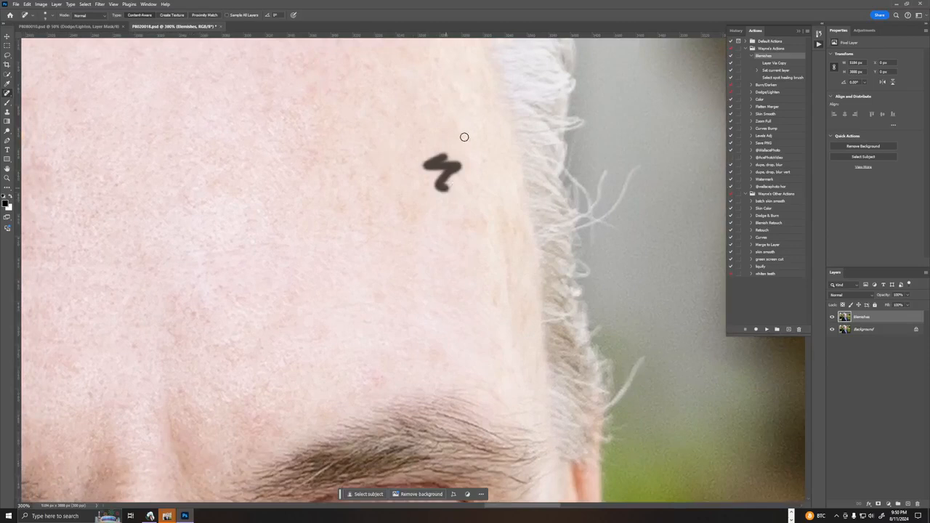
{"action": "left_click_drag", "start_coordinate": [453, 141], "coordinate": [474, 139]}
{"action": "left_click_drag", "start_coordinate": [494, 172], "coordinate": [499, 171]}
Try to heal away the stray hairs sticking out beside the head on the image's right side.
{"action": "left_click_drag", "start_coordinate": [581, 211], "coordinate": [603, 169]}
{"action": "left_click_drag", "start_coordinate": [593, 200], "coordinate": [606, 167]}
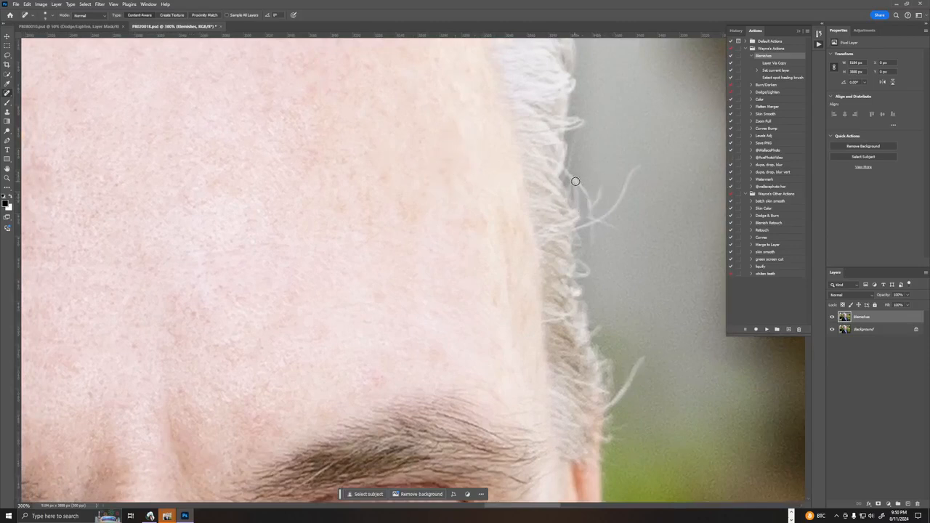
{"action": "left_click_drag", "start_coordinate": [594, 203], "coordinate": [571, 187]}
Use the Clone Stamp to remove the stray hairs beside the head and above the ear on the image's right side.
{"action": "key", "text": "s"}
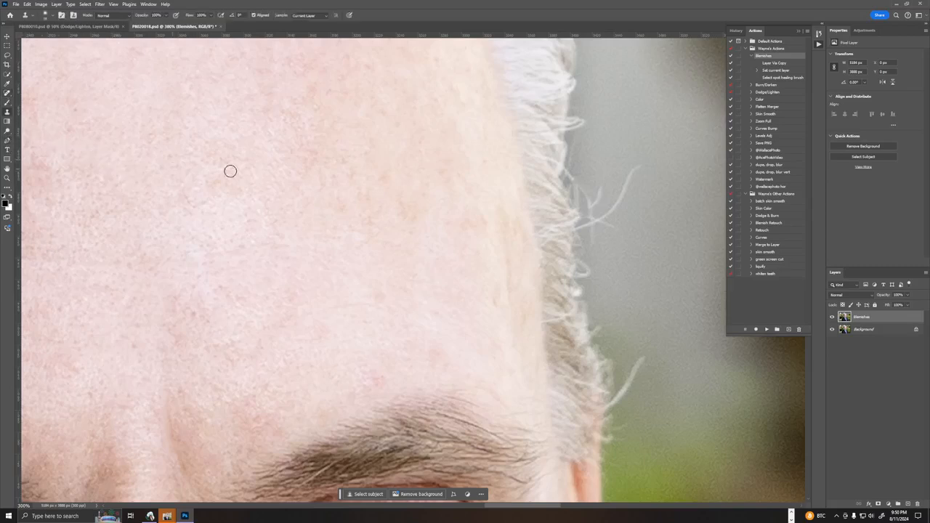
{"action": "left_click", "coordinate": [621, 156], "text": "alt"}
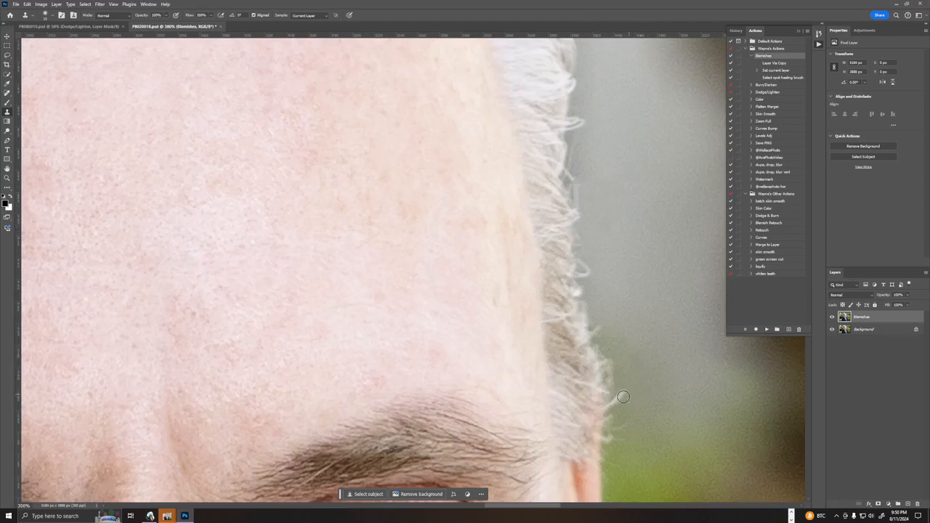
{"action": "left_click_drag", "start_coordinate": [620, 393], "coordinate": [606, 409]}
{"action": "left_click_drag", "start_coordinate": [611, 363], "coordinate": [616, 393]}
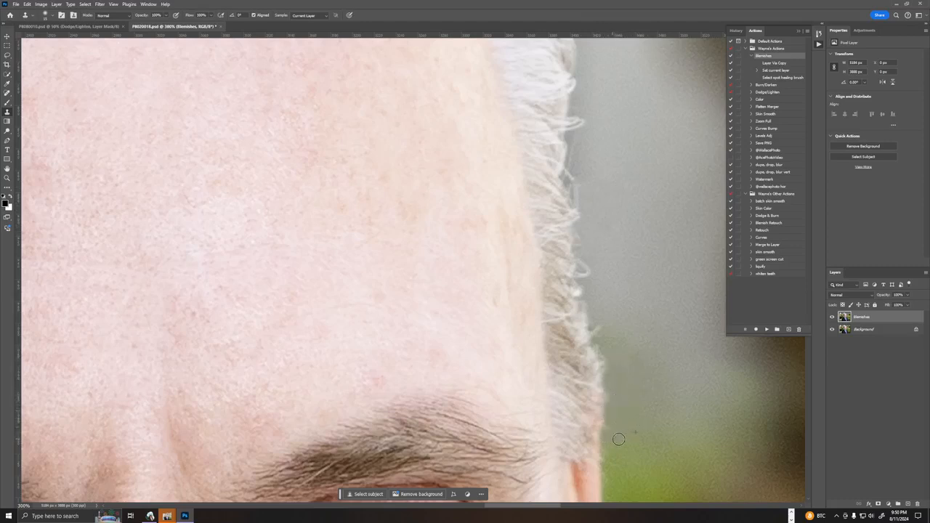
Clone out the upright stray strand and the small flyaway above the top of the hair on the image's right side.
{"action": "scroll", "coordinate": [629, 338], "scroll_direction": "up", "scroll_amount": 5}
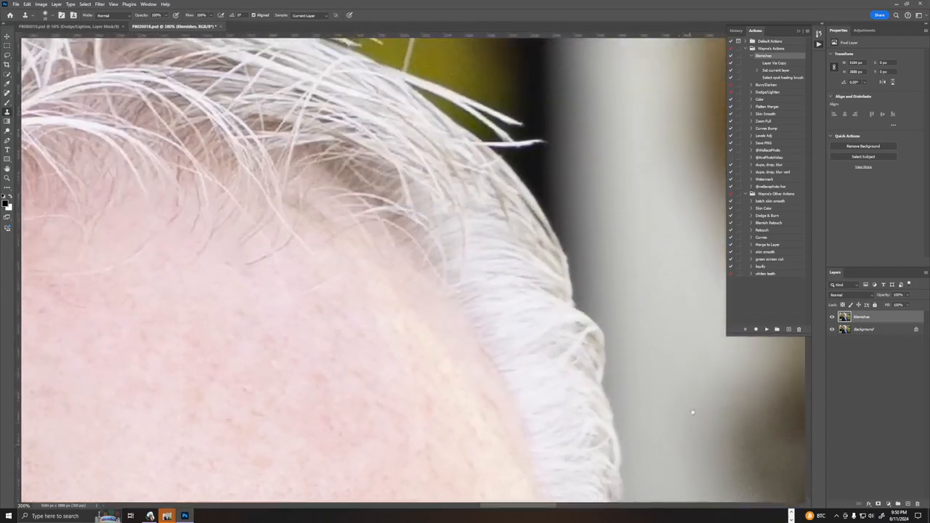
{"action": "left_click_drag", "start_coordinate": [568, 196], "coordinate": [751, 417]}
{"action": "right_click", "coordinate": [572, 269]}
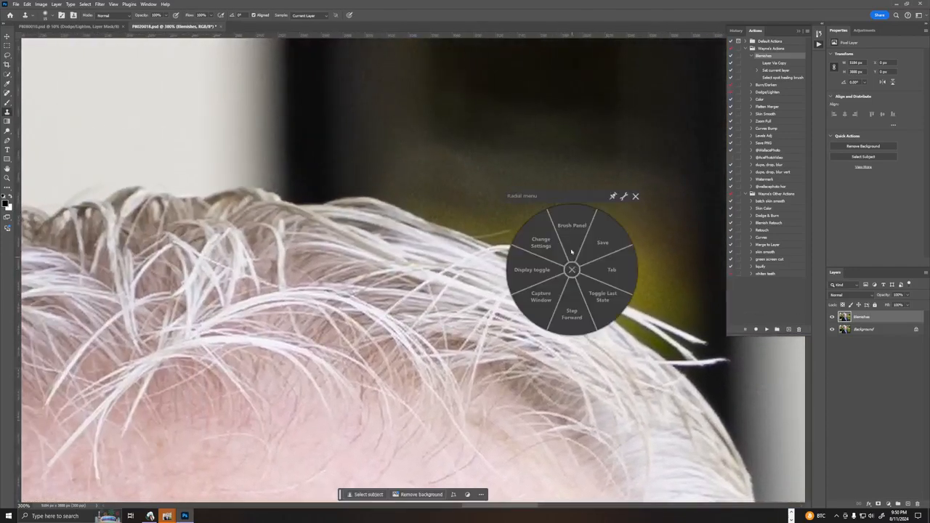
{"action": "left_click", "coordinate": [636, 196]}
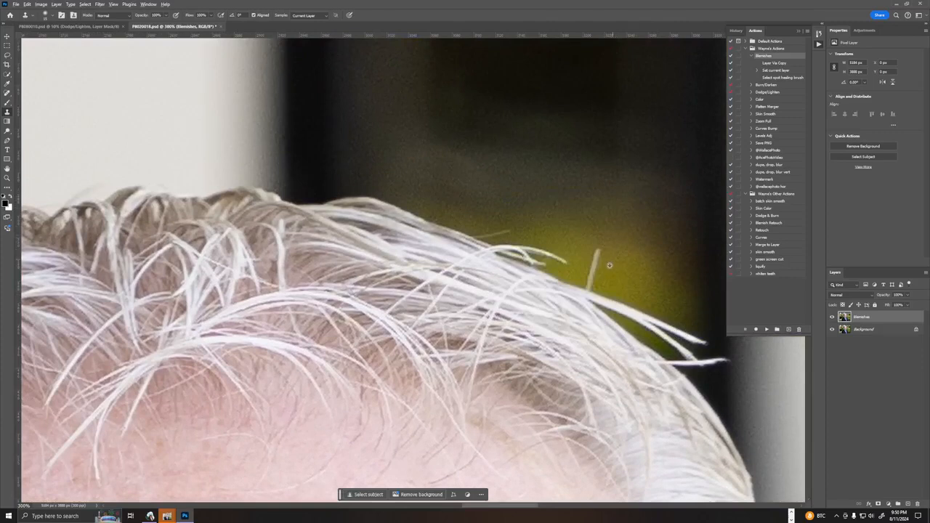
{"action": "left_click_drag", "start_coordinate": [594, 265], "coordinate": [590, 276]}
{"action": "left_click", "coordinate": [482, 222], "text": "alt"}
{"action": "left_click_drag", "start_coordinate": [488, 234], "coordinate": [514, 233]}
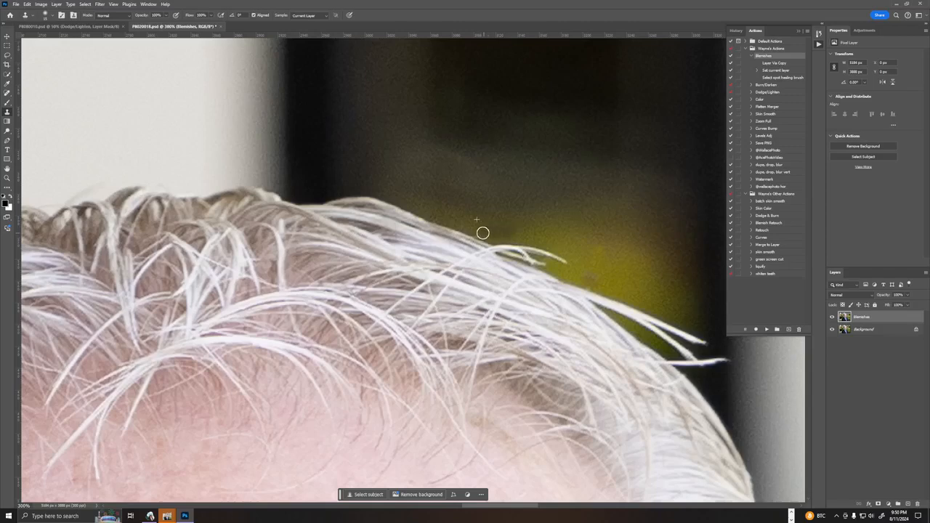
Clone out the stray hairs along the outer hair edge above the ear on the image's left side.
{"action": "left_click_drag", "start_coordinate": [581, 236], "coordinate": [463, 166]}
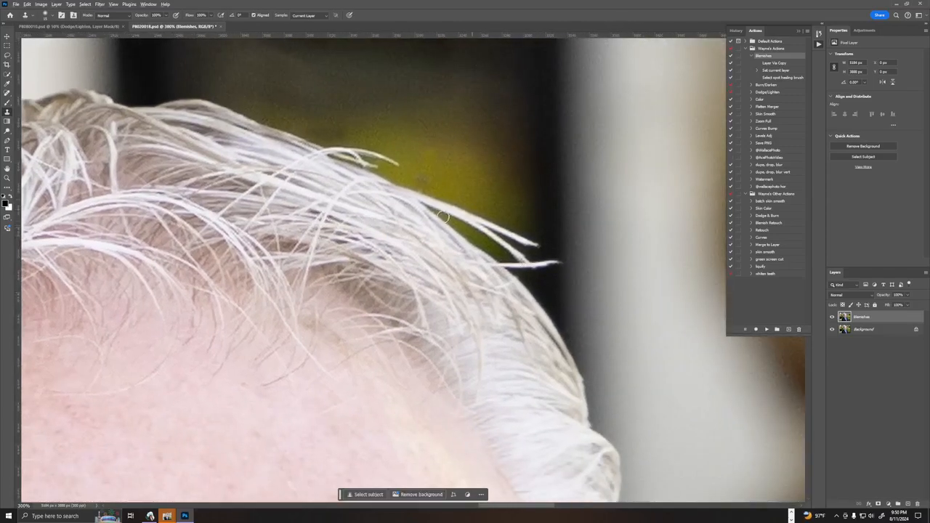
{"action": "left_click_drag", "start_coordinate": [307, 255], "coordinate": [639, 251]}
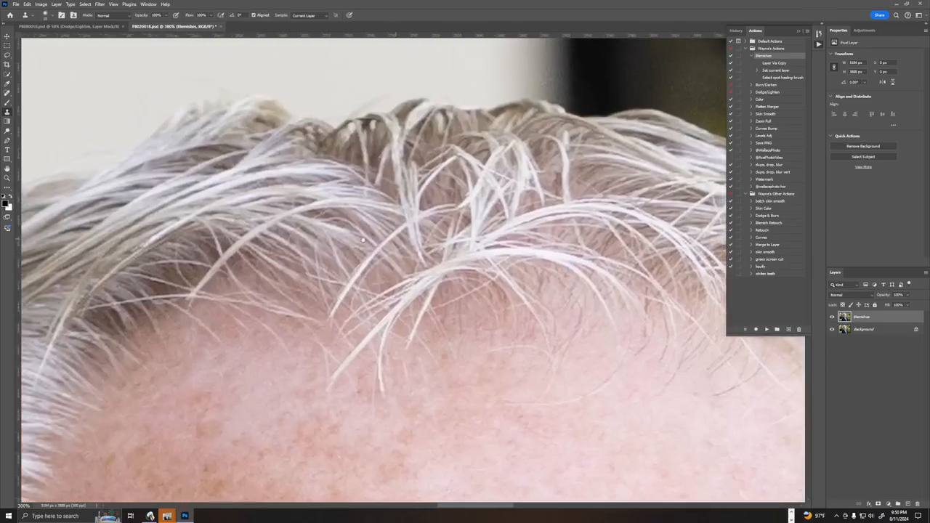
{"action": "left_click_drag", "start_coordinate": [280, 260], "coordinate": [566, 263]}
{"action": "left_click_drag", "start_coordinate": [398, 267], "coordinate": [652, 156]}
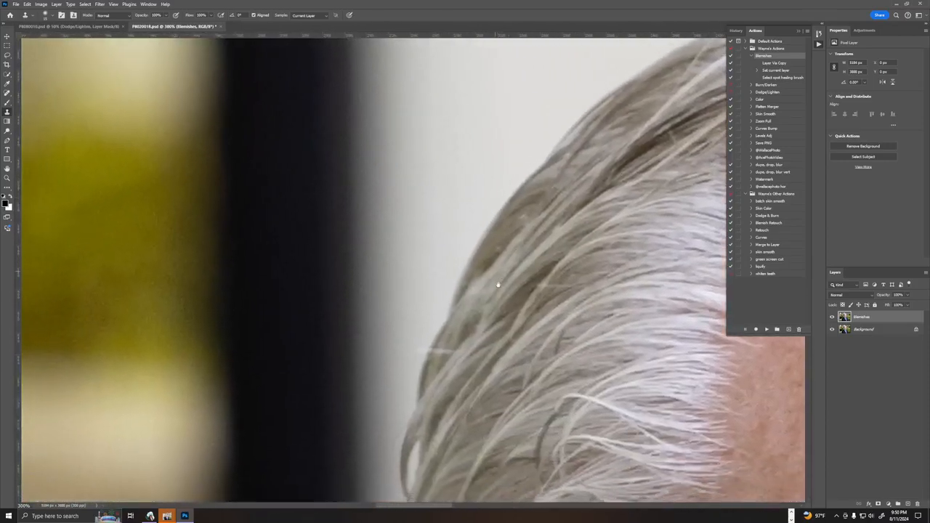
{"action": "left_click_drag", "start_coordinate": [499, 284], "coordinate": [569, 185]}
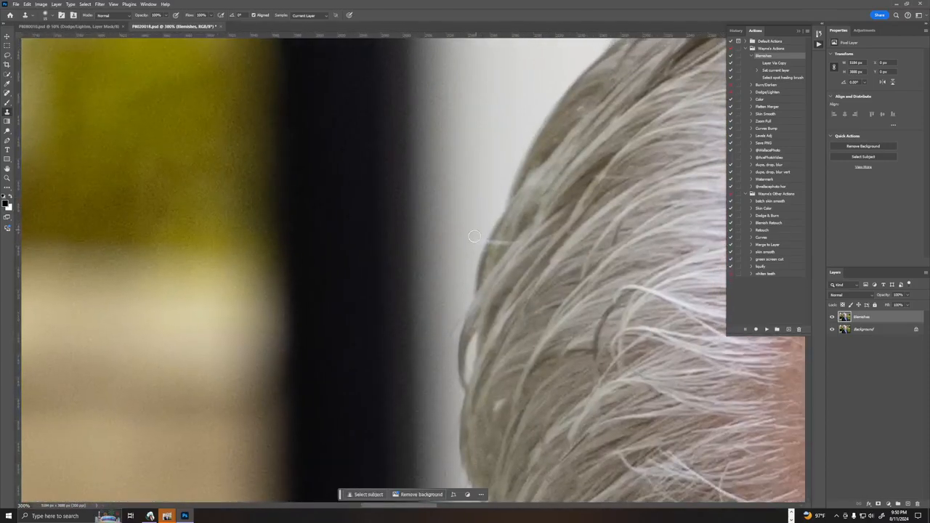
{"action": "left_click_drag", "start_coordinate": [476, 334], "coordinate": [410, 280]}
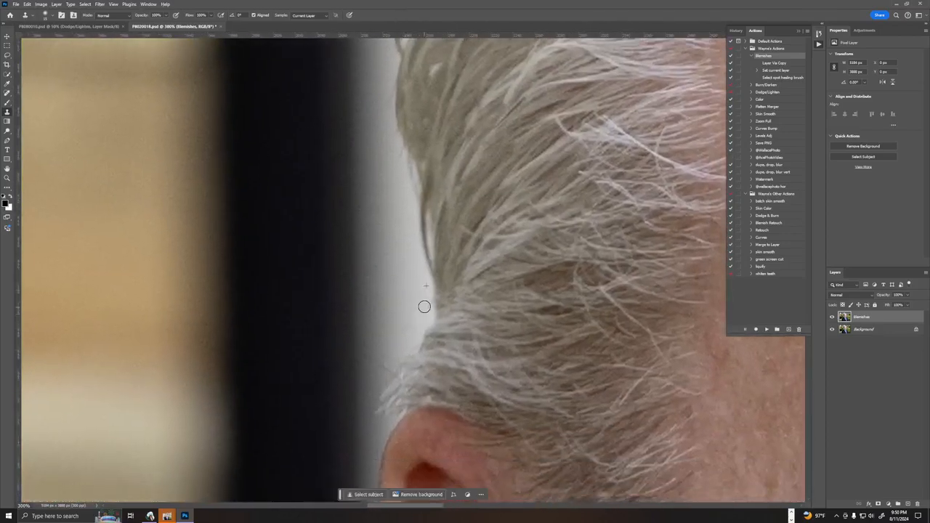
{"action": "left_click_drag", "start_coordinate": [389, 315], "coordinate": [439, 239]}
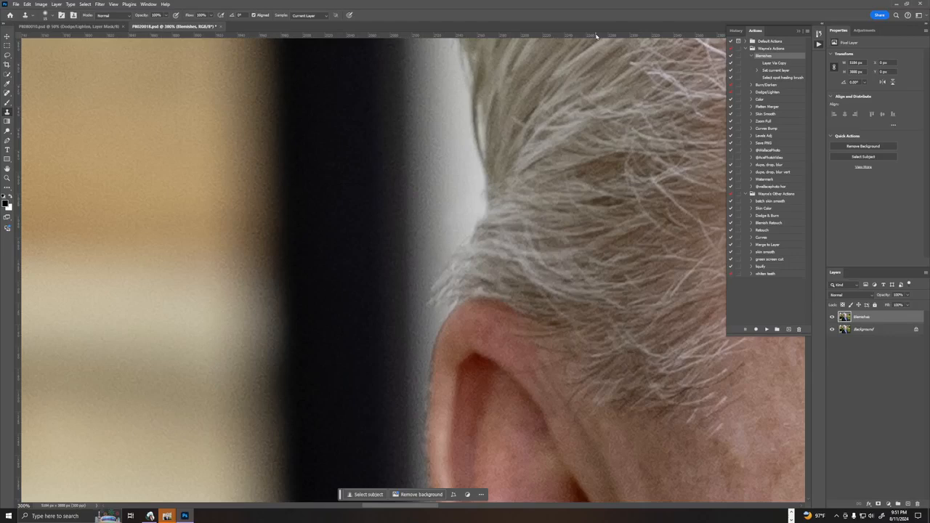
Check the retouched face and hair at 50% zoom.
{"action": "key", "text": "ctrl+1"}
{"action": "key", "text": "ctrl+minus"}
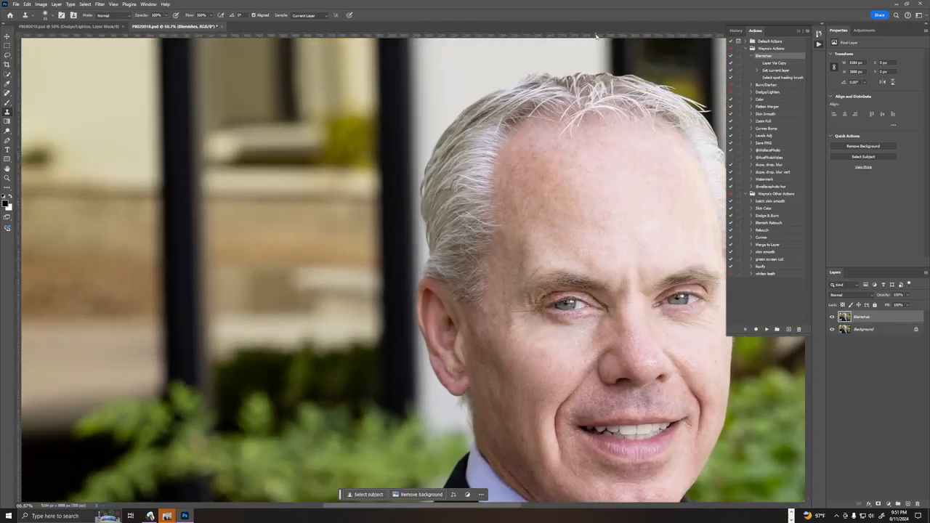
{"action": "key", "text": "ctrl+minus"}
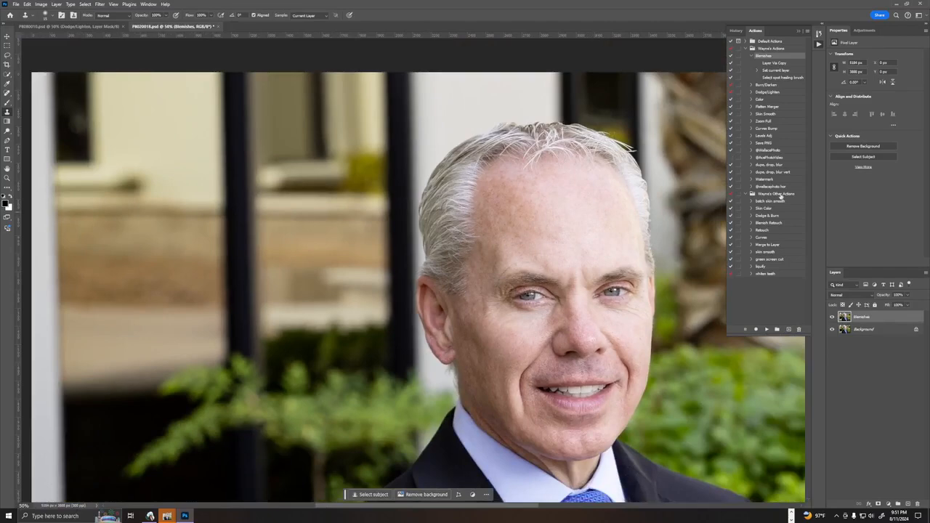
{"action": "left_click_drag", "start_coordinate": [511, 288], "coordinate": [329, 192]}
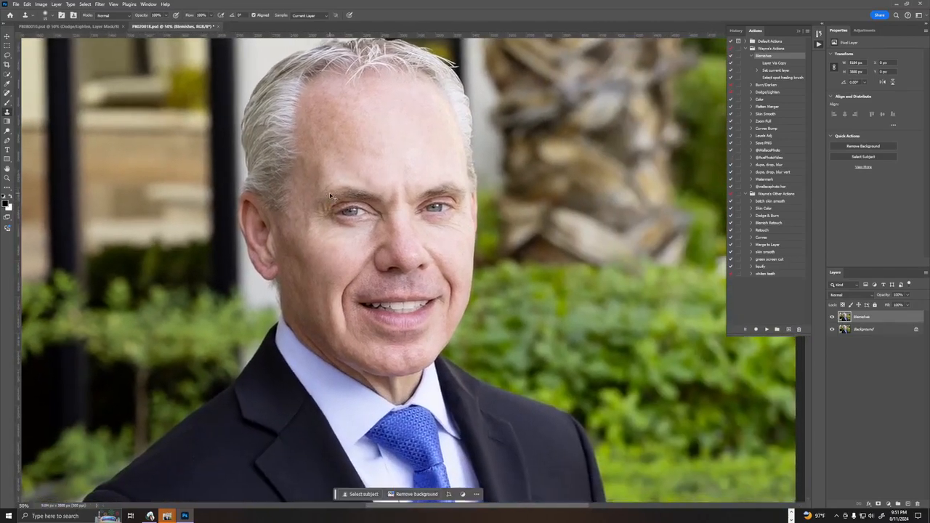
Create a merged layer from the blemish retouching, run the Skin Smooth action, and adjust the smoothing layer's opacity.
{"action": "key", "text": "ctrl+minus"}
{"action": "key", "text": "ctrl+minus"}
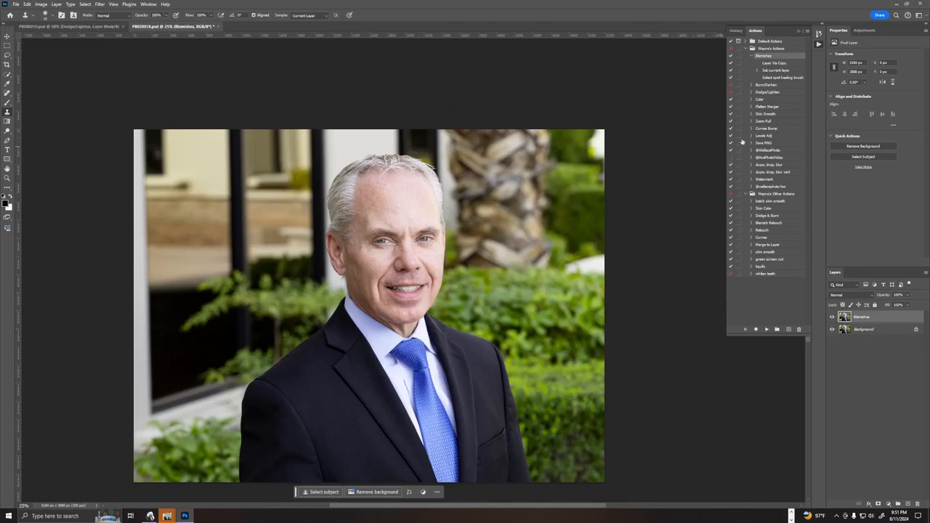
{"action": "double_click", "coordinate": [783, 108], "text": "ctrl"}
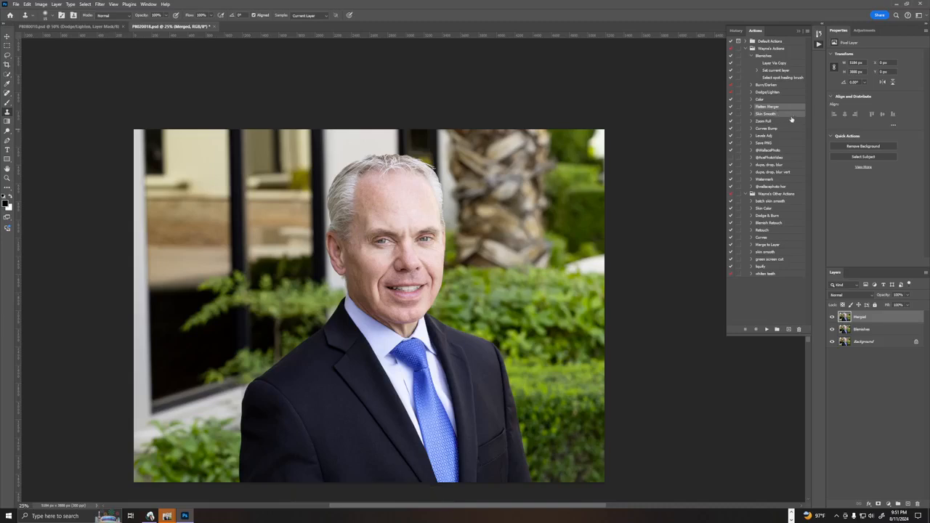
{"action": "double_click", "coordinate": [772, 114], "text": "ctrl"}
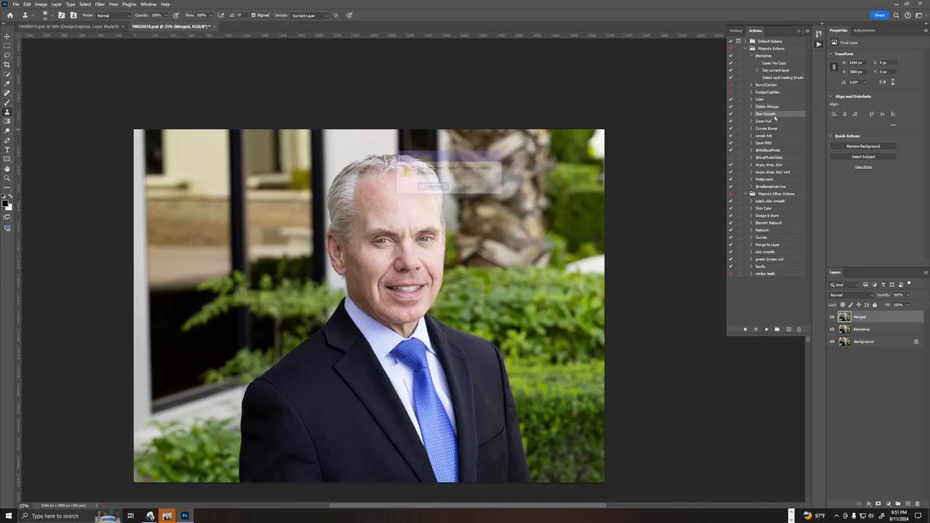
{"action": "left_click", "coordinate": [433, 187]}
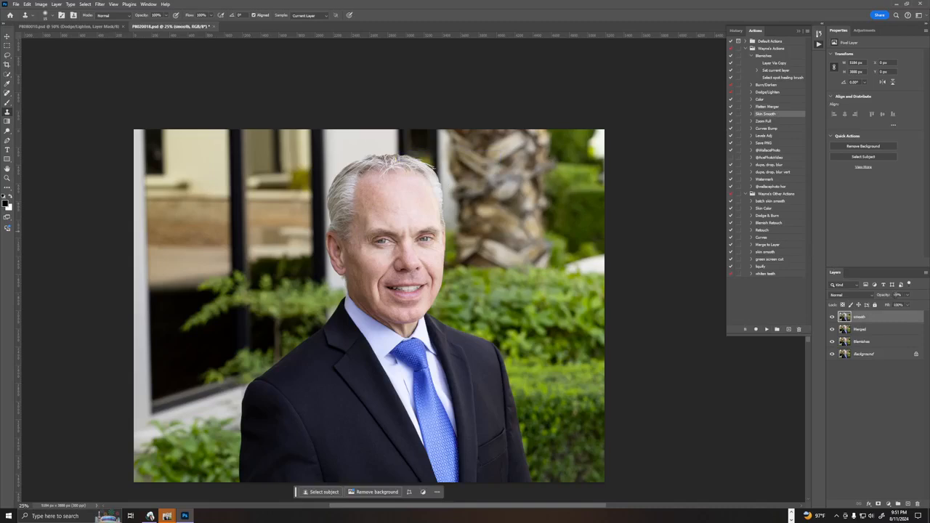
{"action": "left_click_drag", "start_coordinate": [885, 295], "coordinate": [914, 297]}
Create another merged layer and run the Skin Smooth action again, with the new smoothing layer at 60% opacity.
{"action": "double_click", "coordinate": [778, 108], "text": "ctrl"}
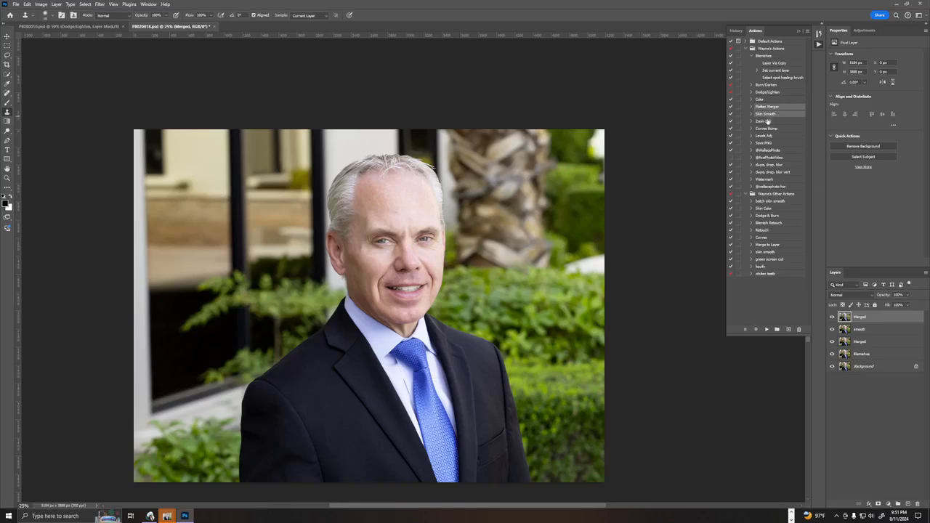
{"action": "double_click", "coordinate": [767, 114], "text": "ctrl"}
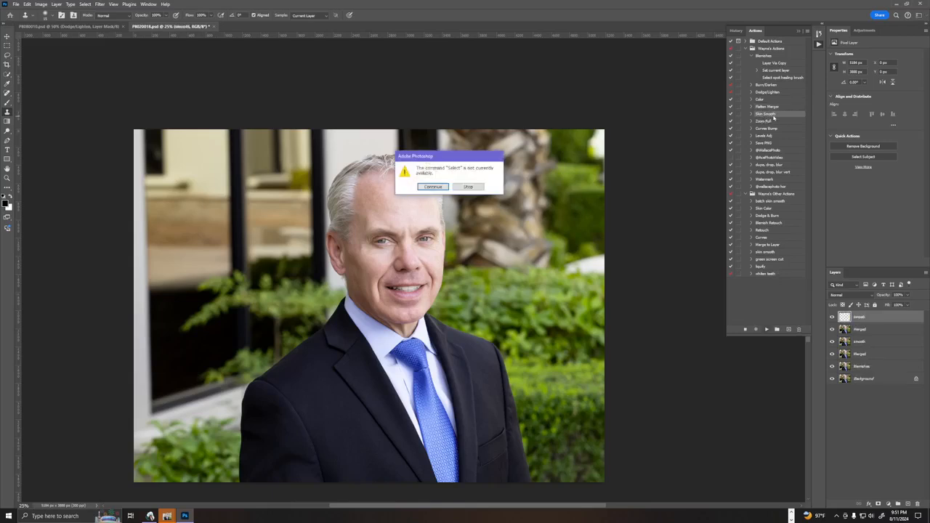
{"action": "left_click", "coordinate": [432, 187]}
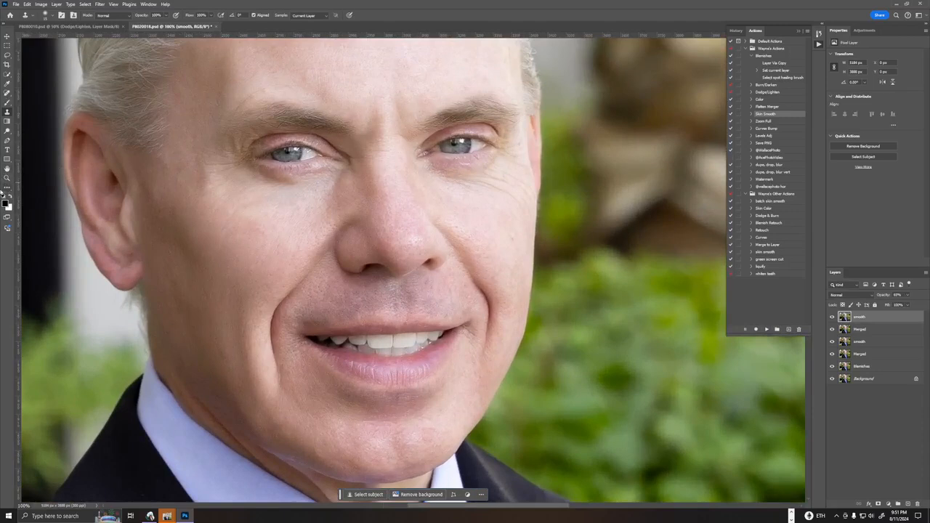
Use the Patch Tool to smooth the wrinkles below the eye on the image's right side, and clear the selection.
{"action": "left_click", "coordinate": [6, 189]}
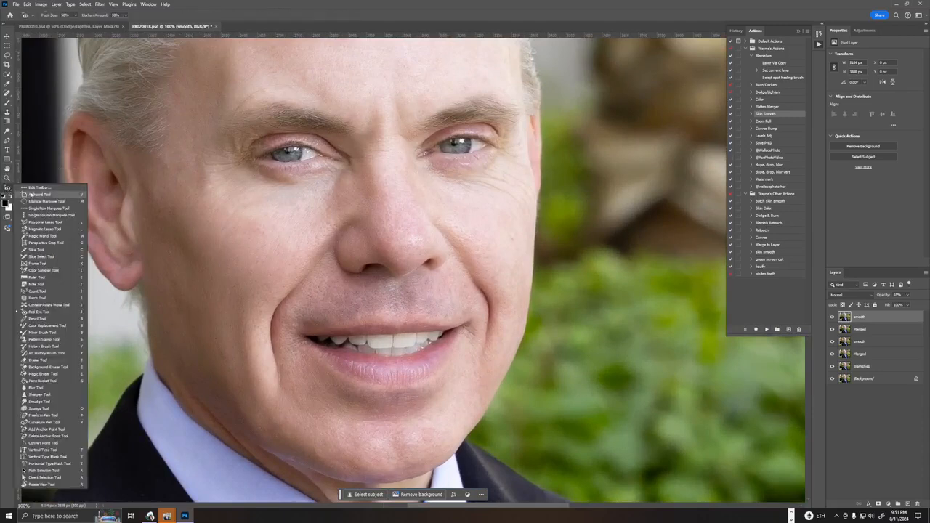
{"action": "left_click", "coordinate": [53, 299]}
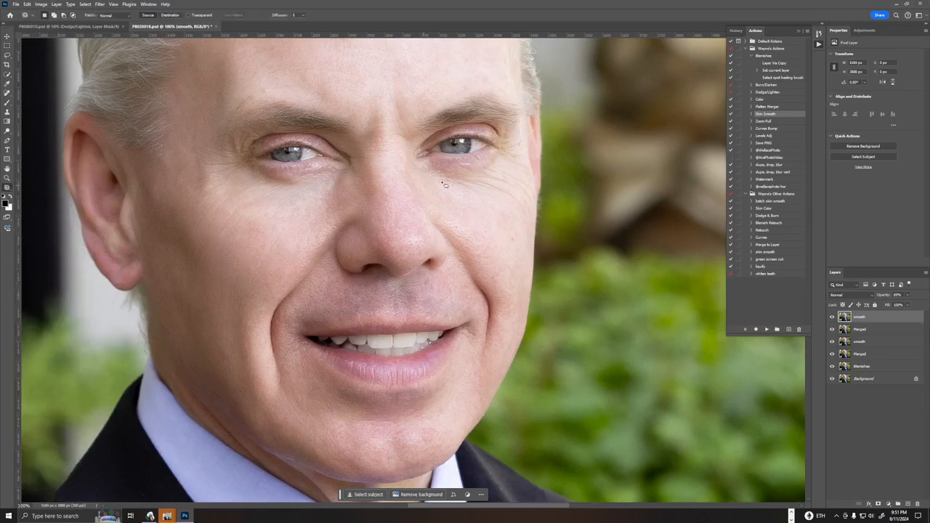
{"action": "mouse_move", "coordinate": [450, 170]}
{"action": "left_mouse_down"}
{"action": "mouse_move", "coordinate": [428, 179]}
{"action": "mouse_move", "coordinate": [493, 207]}
{"action": "mouse_move", "coordinate": [537, 209]}
{"action": "mouse_move", "coordinate": [524, 179]}
{"action": "mouse_move", "coordinate": [485, 170]}
{"action": "left_mouse_up"}
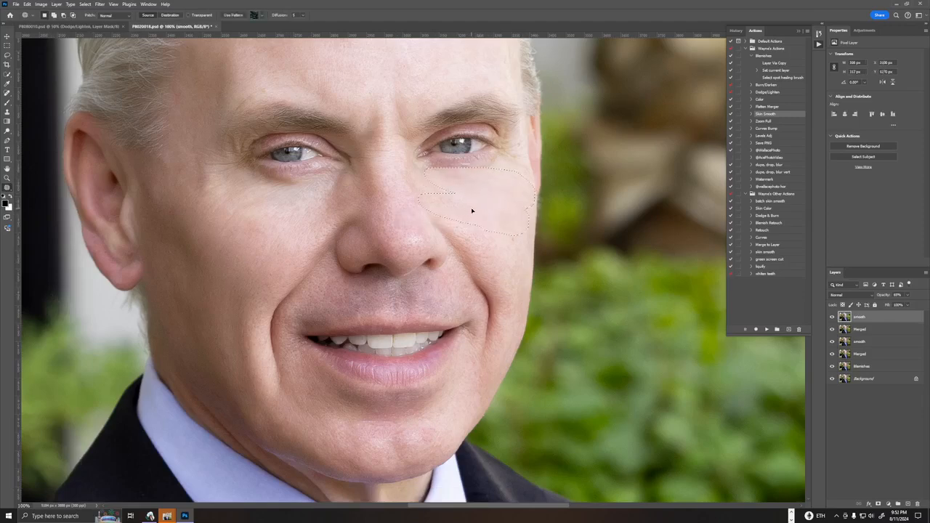
{"action": "key", "text": "ctrl+d"}
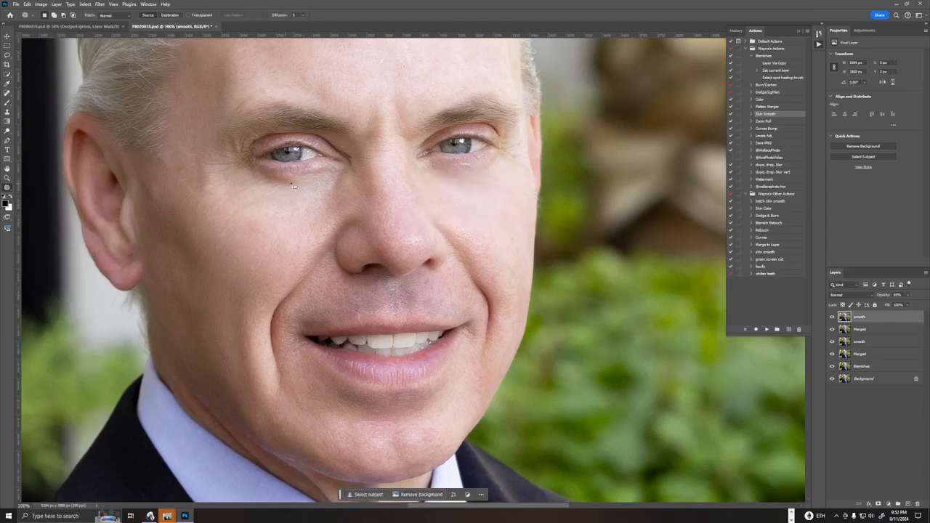
Patch the lines under and beside the eye on the image's left side, clearing each selection.
{"action": "mouse_move", "coordinate": [293, 186]}
{"action": "left_mouse_down"}
{"action": "mouse_move", "coordinate": [305, 180]}
{"action": "mouse_move", "coordinate": [249, 178]}
{"action": "mouse_move", "coordinate": [305, 185]}
{"action": "mouse_move", "coordinate": [293, 186]}
{"action": "left_mouse_up"}
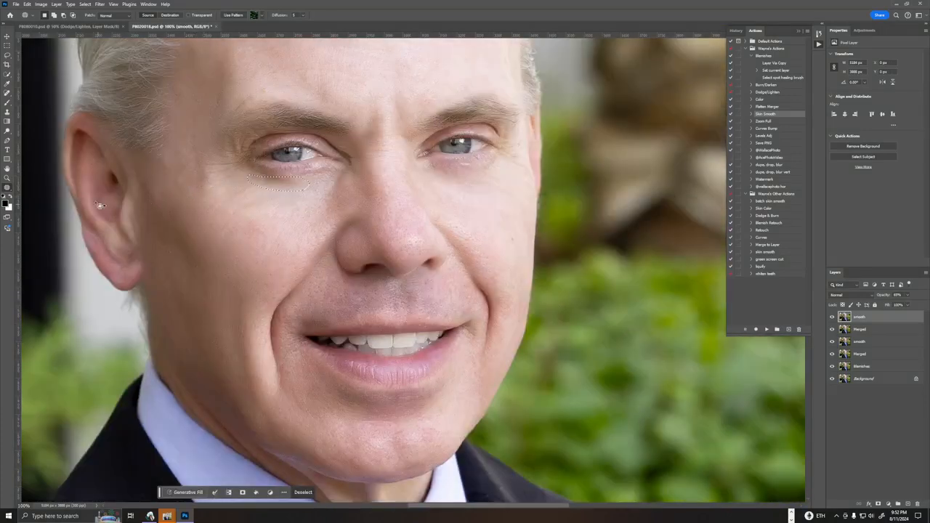
{"action": "left_click", "coordinate": [219, 195]}
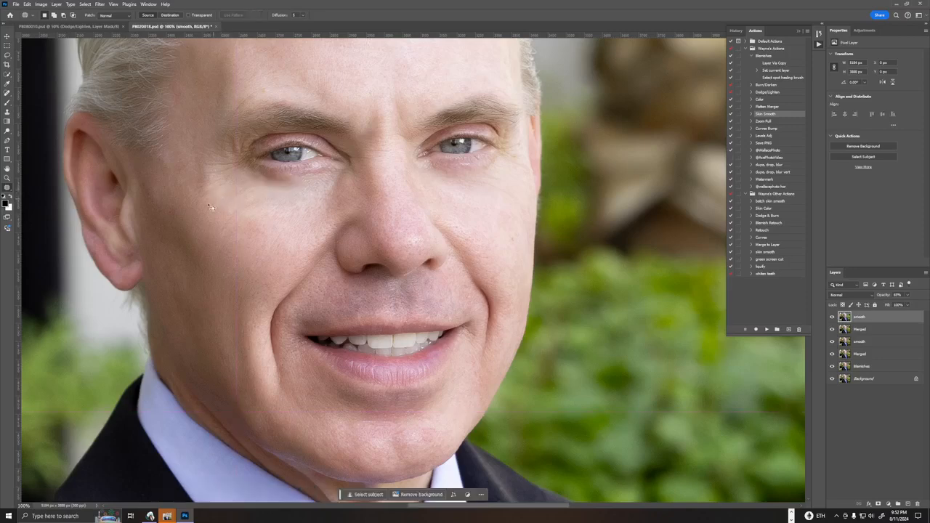
{"action": "mouse_move", "coordinate": [216, 157]}
{"action": "left_mouse_down"}
{"action": "mouse_move", "coordinate": [197, 163]}
{"action": "mouse_move", "coordinate": [235, 180]}
{"action": "mouse_move", "coordinate": [241, 161]}
{"action": "mouse_move", "coordinate": [231, 158]}
{"action": "mouse_move", "coordinate": [222, 197]}
{"action": "left_mouse_up"}
{"action": "key", "text": "ctrl+d"}
Patch the small area of upper cheek below the outer corner of the eye on the image's right side.
{"action": "mouse_move", "coordinate": [496, 179]}
{"action": "left_mouse_down"}
{"action": "mouse_move", "coordinate": [434, 208]}
{"action": "mouse_move", "coordinate": [420, 181]}
{"action": "mouse_move", "coordinate": [418, 231]}
{"action": "mouse_move", "coordinate": [382, 241]}
{"action": "mouse_move", "coordinate": [432, 242]}
{"action": "mouse_move", "coordinate": [407, 220]}
{"action": "mouse_move", "coordinate": [386, 250]}
{"action": "left_mouse_up"}
{"action": "key", "text": "ctrl+d"}
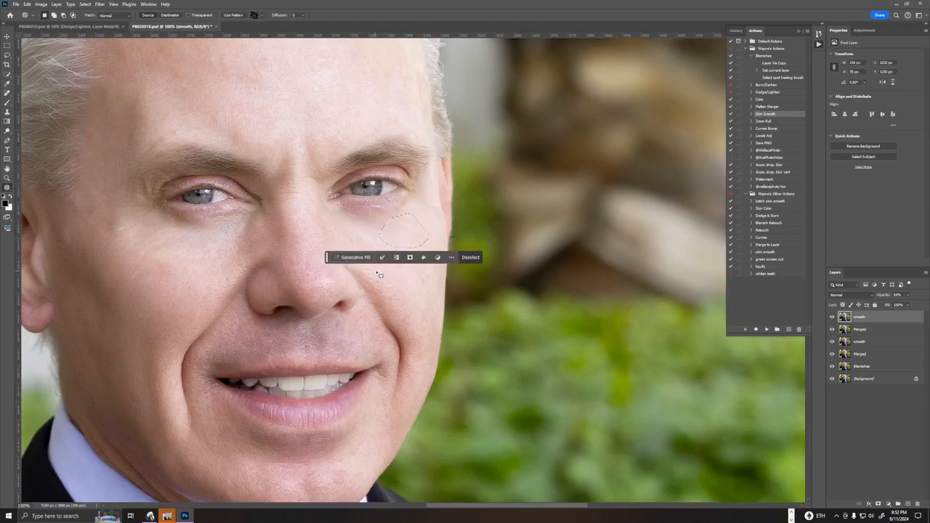
{"action": "left_click_drag", "start_coordinate": [274, 128], "coordinate": [292, 285]}
{"action": "left_click_drag", "start_coordinate": [298, 212], "coordinate": [547, 181]}
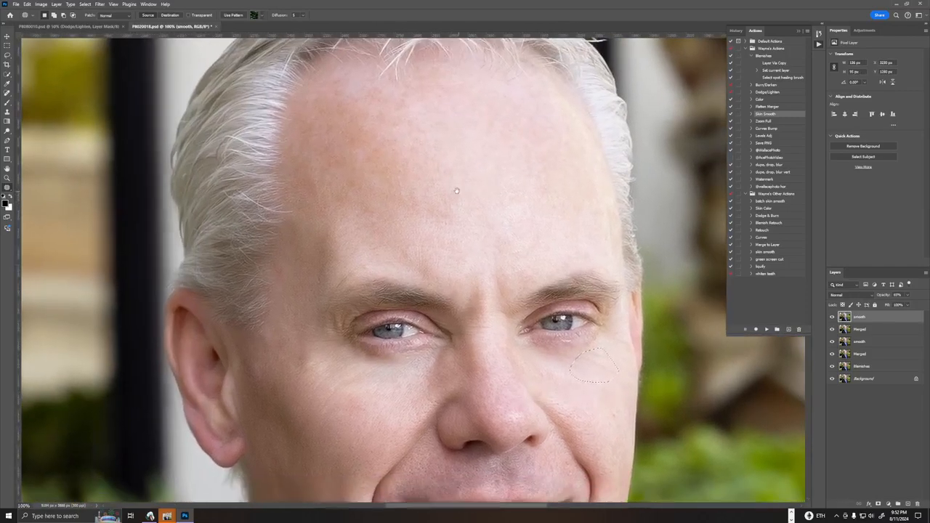
Clear the patch selection and check the retouching across the whole portrait.
{"action": "key", "text": "ctrl+minus"}
{"action": "key", "text": "ctrl+minus"}
{"action": "key", "text": "ctrl+minus"}
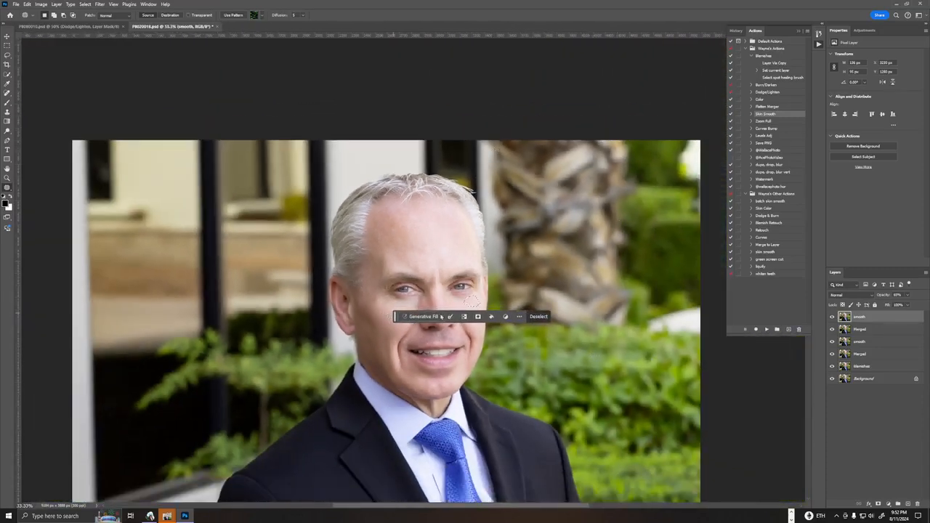
{"action": "left_click_drag", "start_coordinate": [396, 318], "coordinate": [439, 55]}
{"action": "left_click_drag", "start_coordinate": [750, 395], "coordinate": [773, 418]}
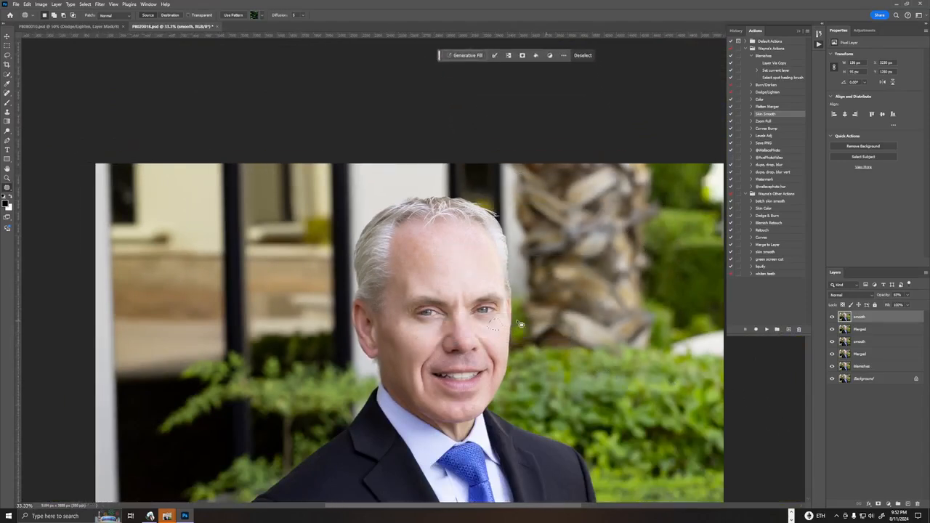
{"action": "key", "text": "ctrl+d"}
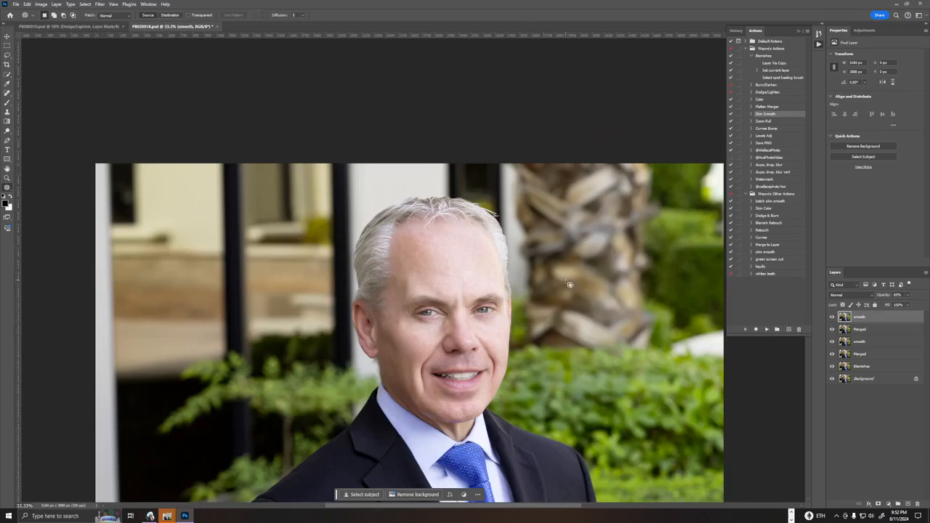
{"action": "key", "text": "ctrl+0"}
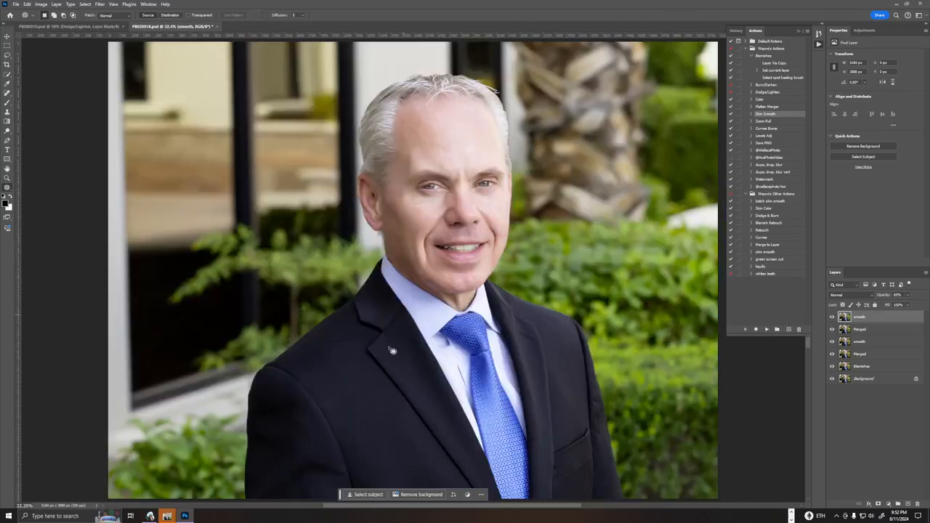
Create a merged layer and sharpen it with Unsharp Mask at amount 25%, radius 1.7 pixels and threshold 7.
{"action": "double_click", "coordinate": [780, 108], "text": "ctrl"}
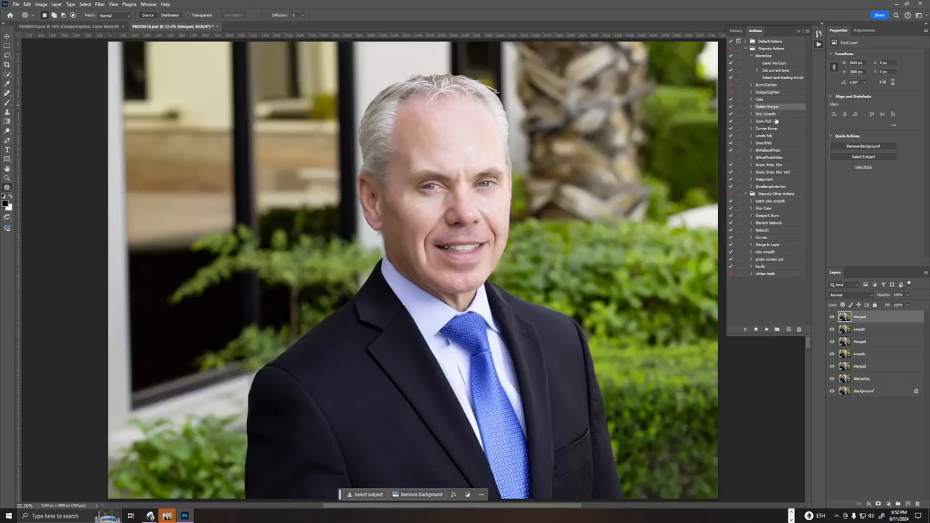
{"action": "left_click", "coordinate": [100, 5]}
{"action": "mouse_move", "coordinate": [115, 5]}
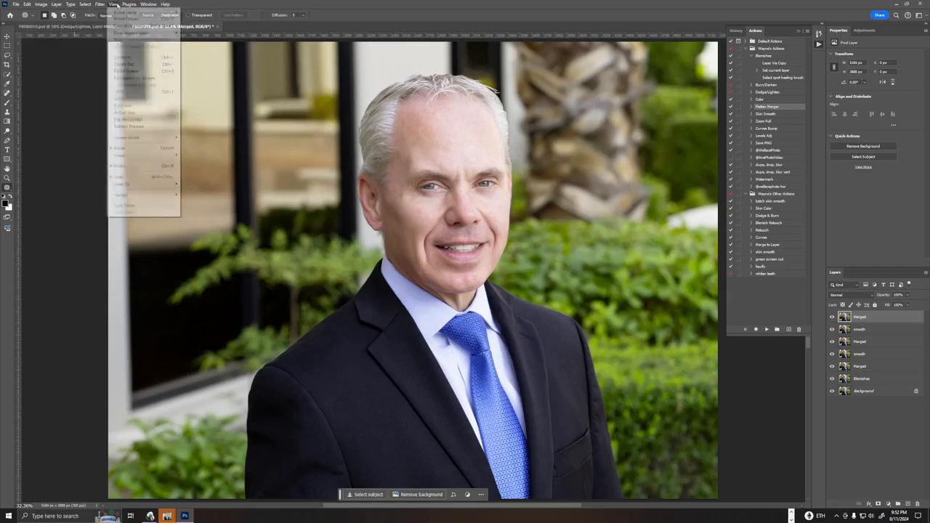
{"action": "mouse_move", "coordinate": [85, 6]}
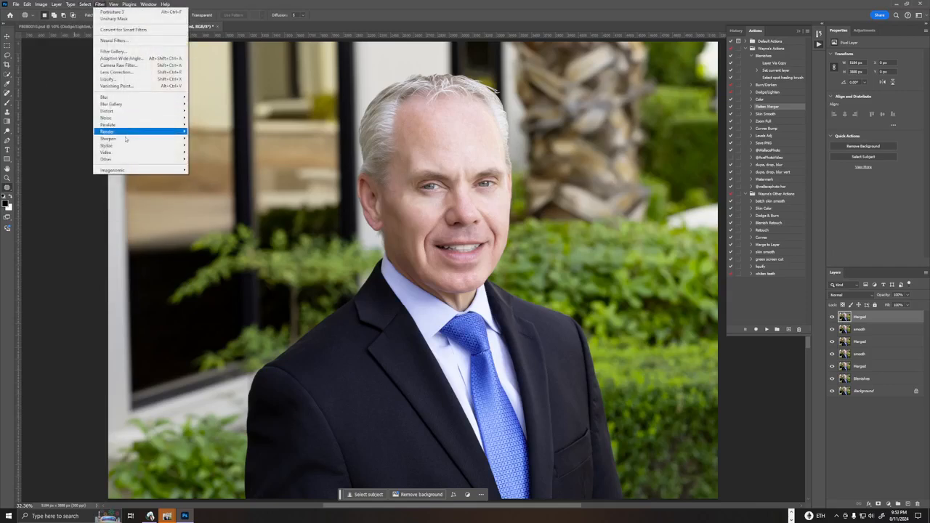
{"action": "mouse_move", "coordinate": [130, 138]}
{"action": "left_click", "coordinate": [209, 166]}
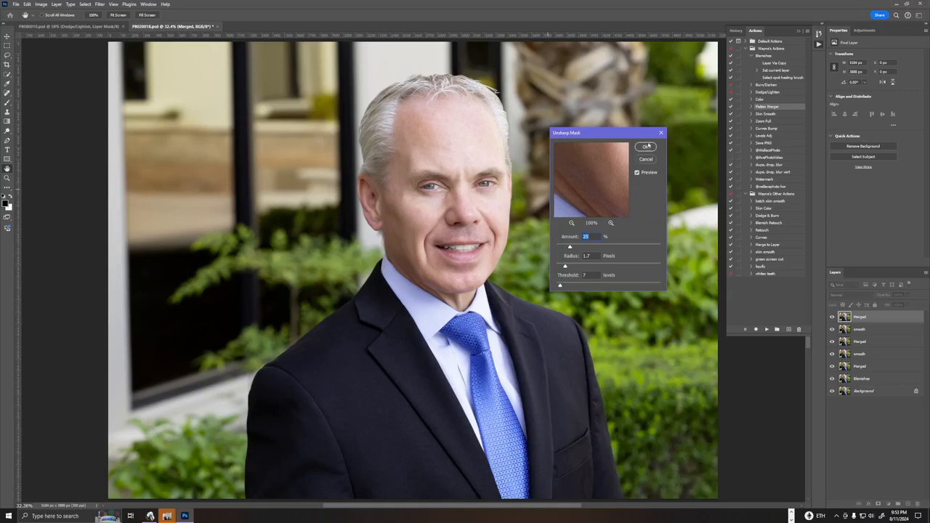
{"action": "left_click", "coordinate": [647, 147]}
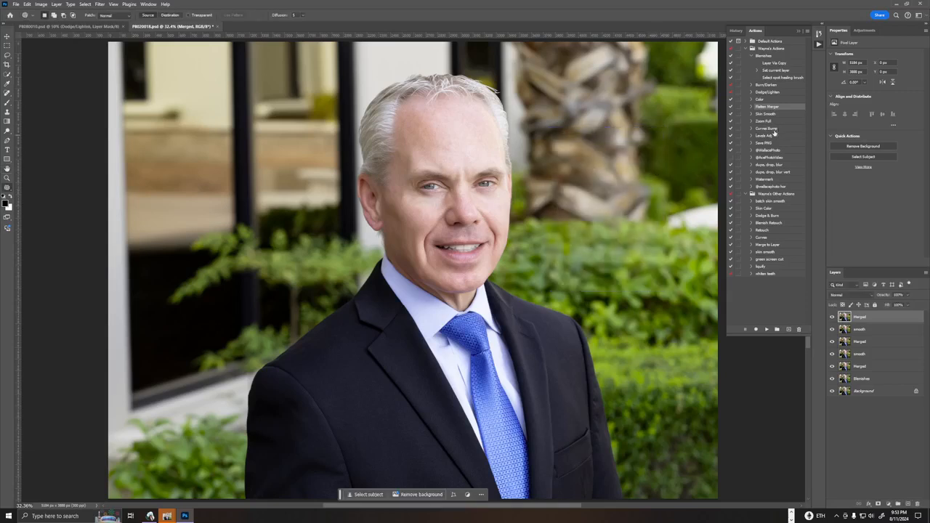
Run the Curves Bump action, apply the Linear Contrast (RGB) preset to the curves layer, and save the document.
{"action": "double_click", "coordinate": [774, 131], "text": "ctrl"}
{"action": "left_click", "coordinate": [872, 53]}
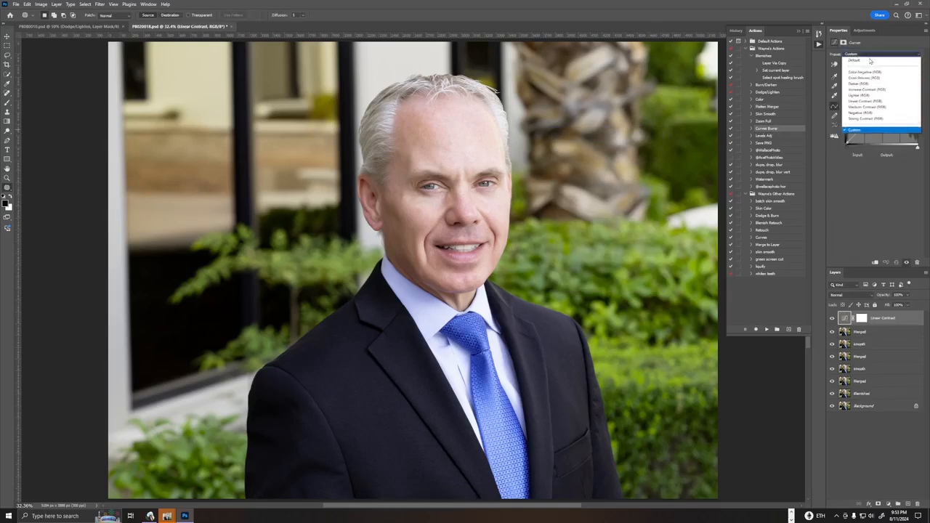
{"action": "left_click", "coordinate": [865, 100]}
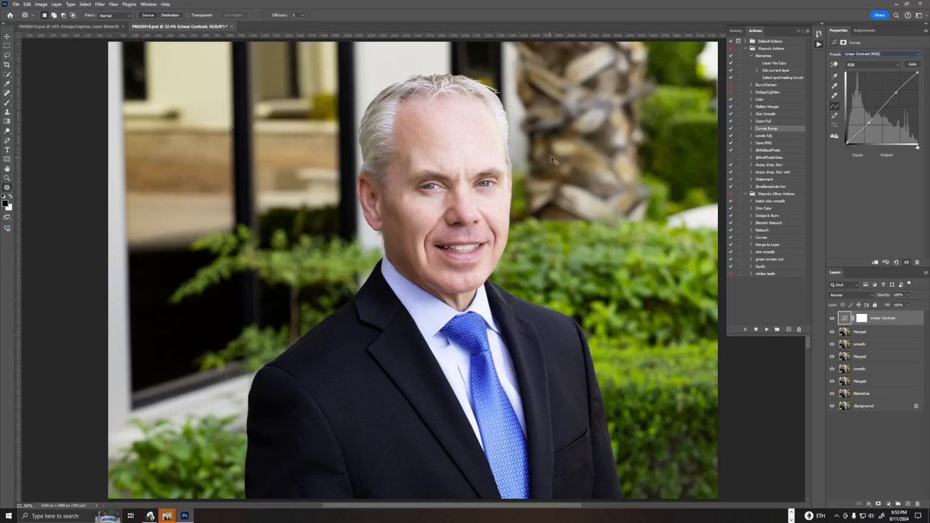
{"action": "key", "text": "ctrl+s"}
Export the portrait as a full-size JPG at quality 7 with Export As.
{"action": "left_click", "coordinate": [15, 5]}
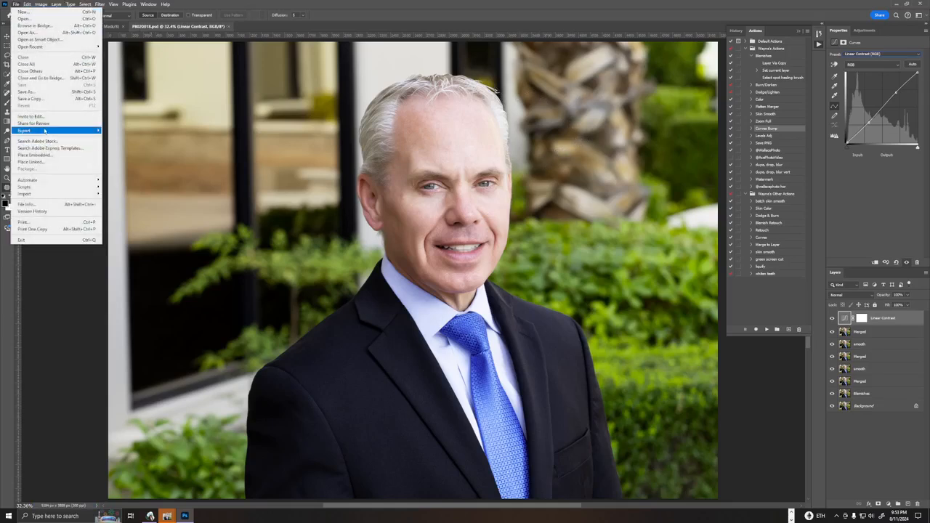
{"action": "mouse_move", "coordinate": [45, 131]}
{"action": "left_click", "coordinate": [135, 138]}
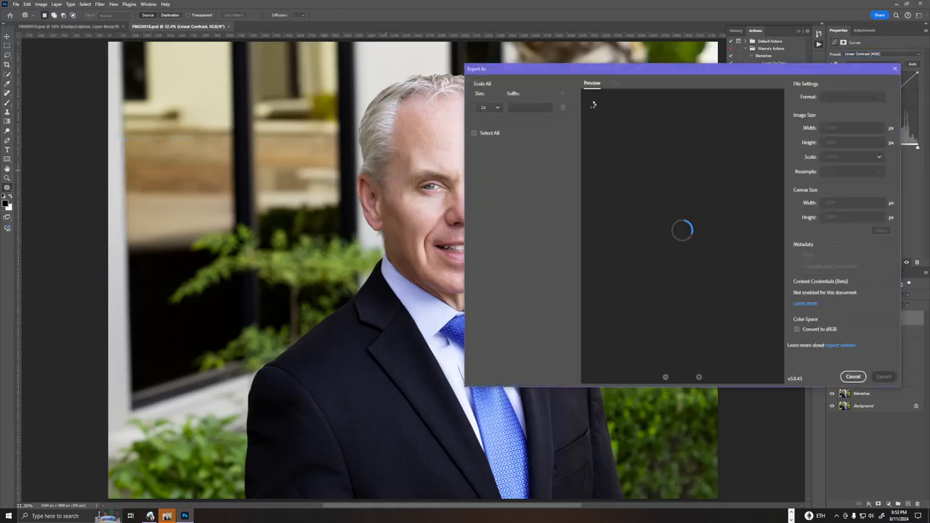
{"action": "left_click_drag", "start_coordinate": [868, 112], "coordinate": [877, 111]}
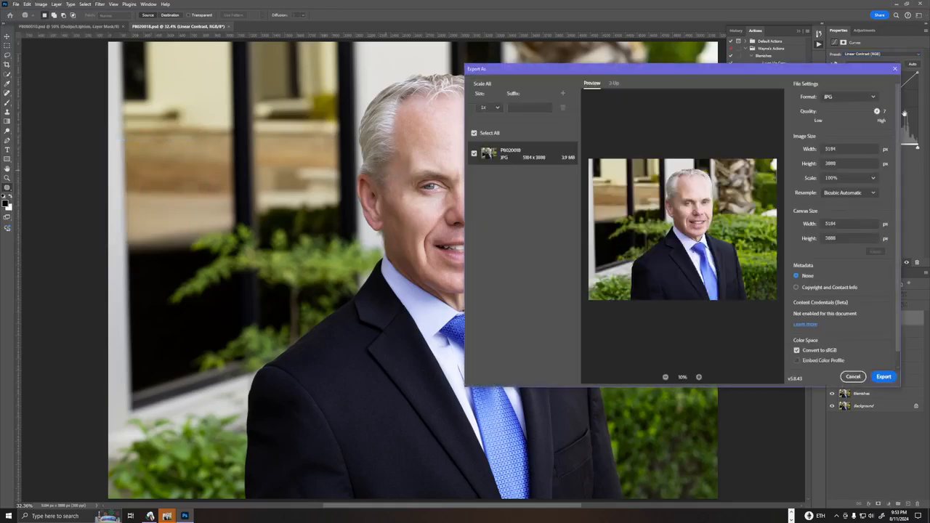
{"action": "left_click", "coordinate": [883, 378]}
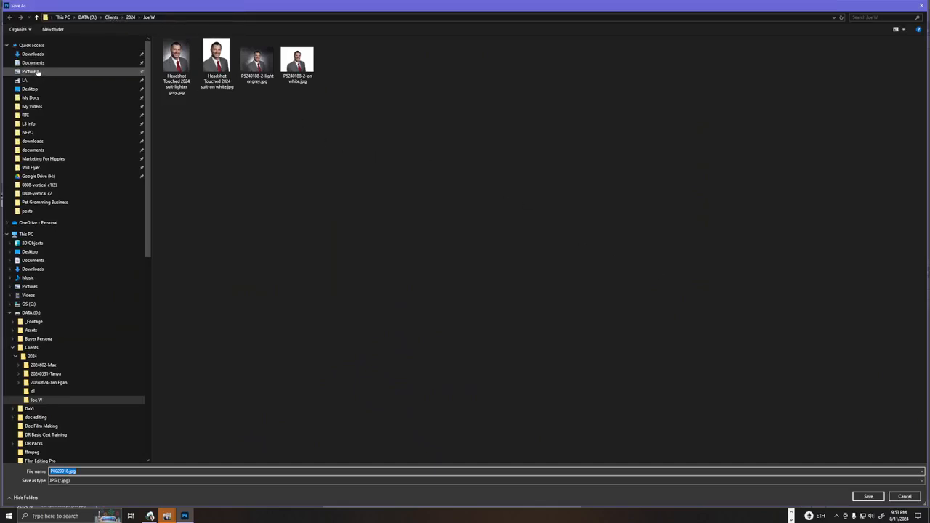
Browse to the choice folder within the 20024-08-01 client folder, under Clients > 2024 on the Projects 2 (E:) drive, as the export location.
{"action": "left_click", "coordinate": [111, 17]}
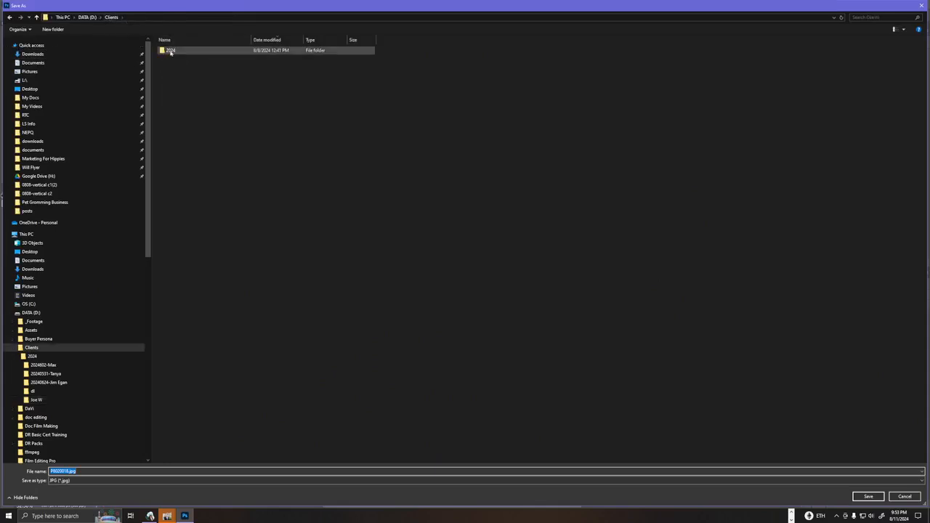
{"action": "double_click", "coordinate": [173, 51]}
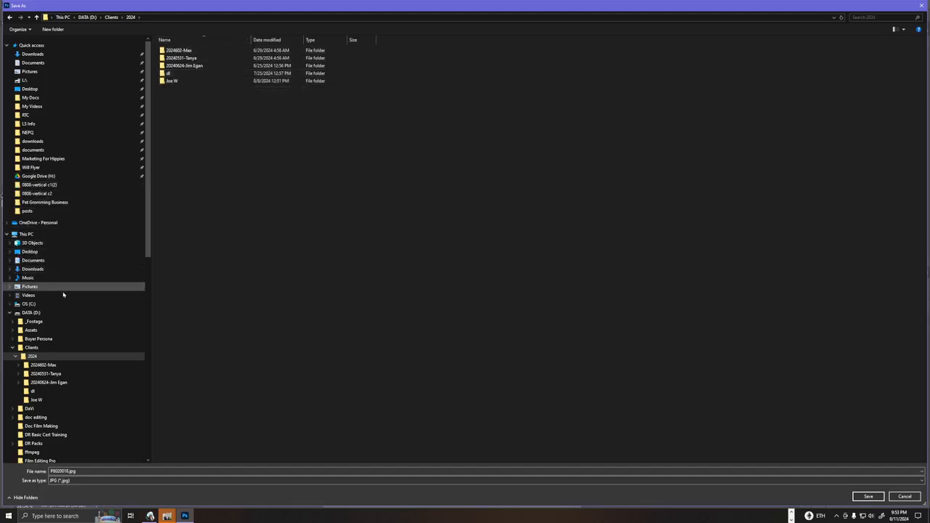
{"action": "left_click", "coordinate": [8, 314]}
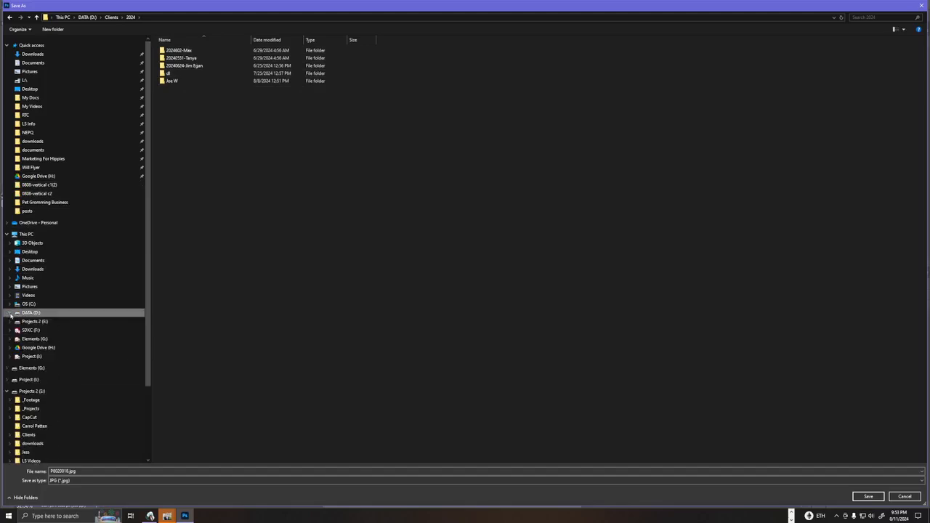
{"action": "left_click", "coordinate": [9, 323]}
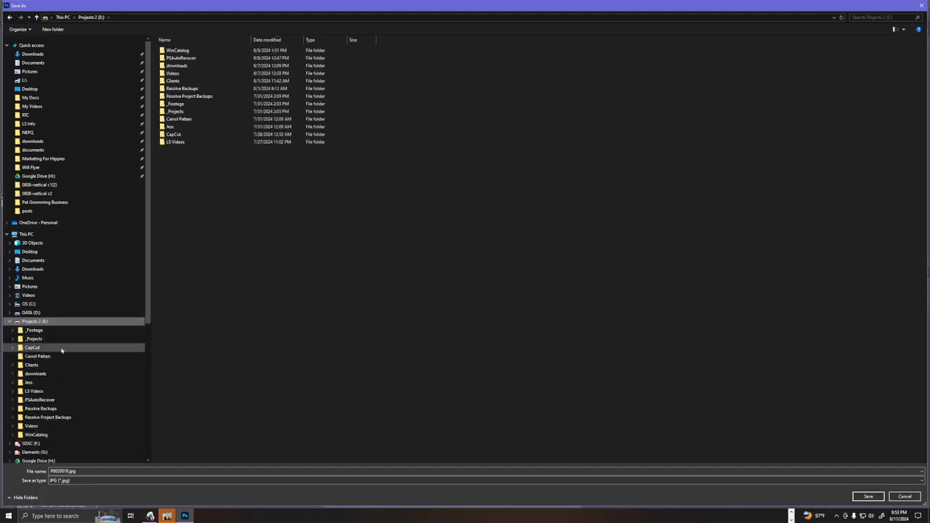
{"action": "left_click", "coordinate": [30, 364]}
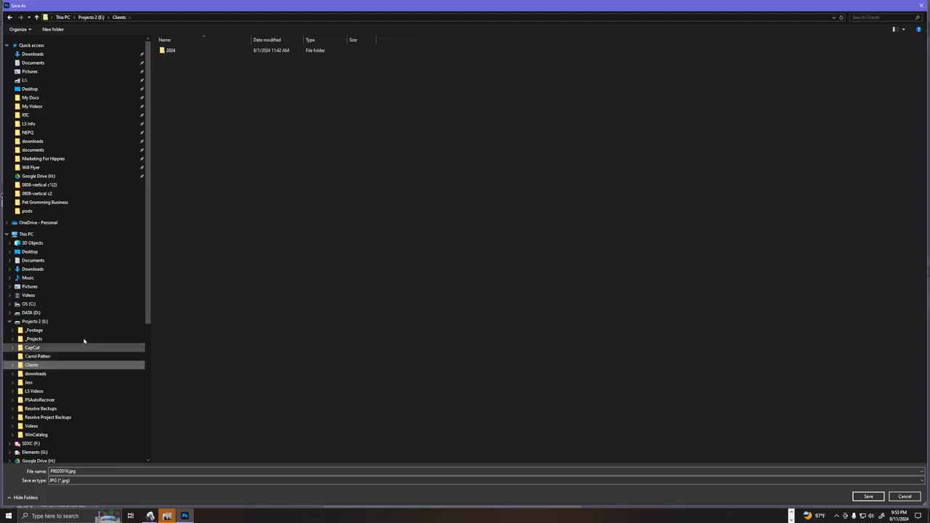
{"action": "left_click", "coordinate": [169, 50]}
{"action": "double_click", "coordinate": [168, 51]}
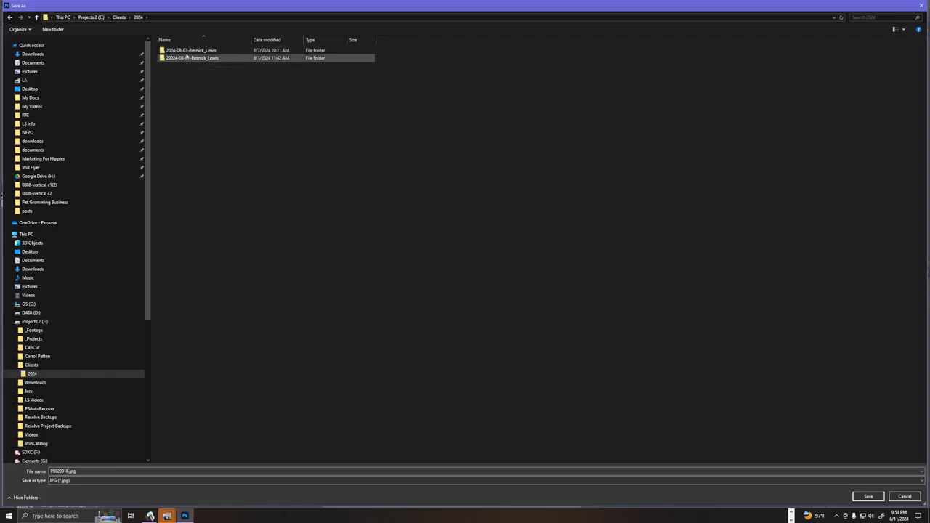
{"action": "double_click", "coordinate": [187, 59]}
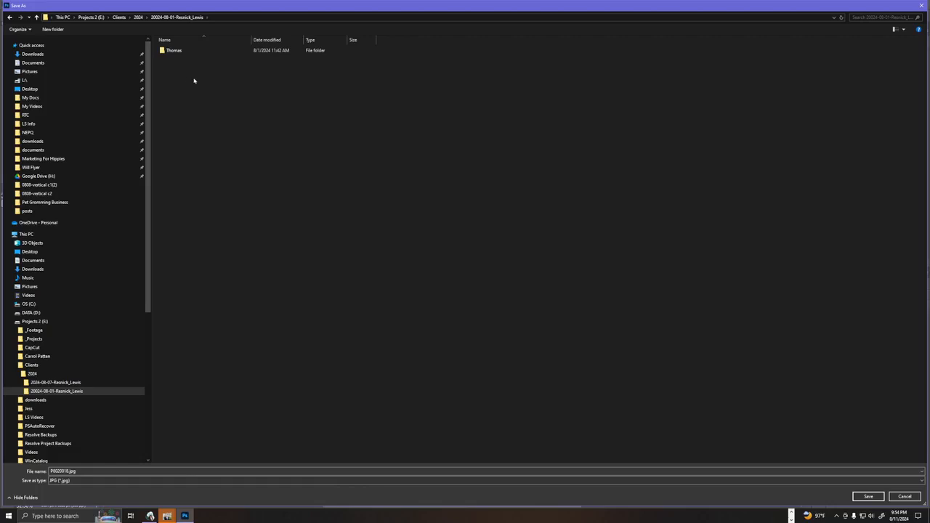
{"action": "double_click", "coordinate": [174, 51]}
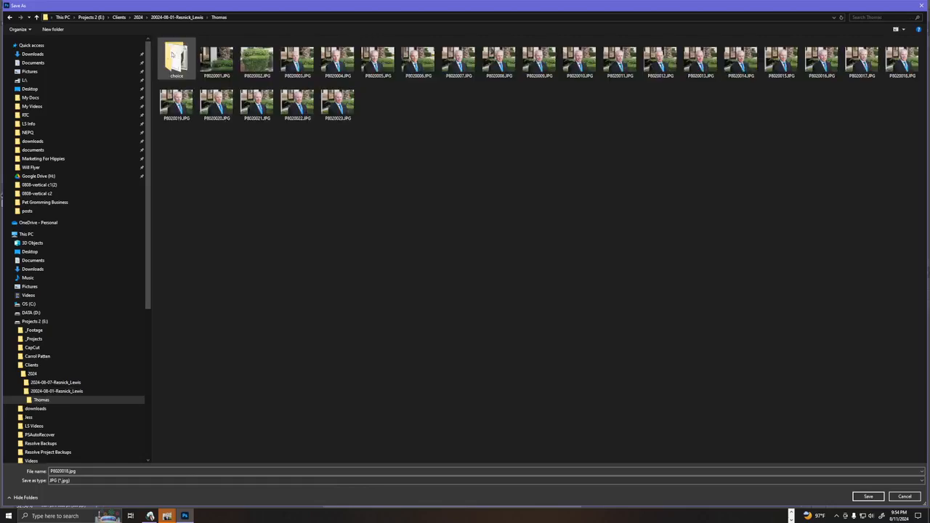
{"action": "double_click", "coordinate": [175, 63]}
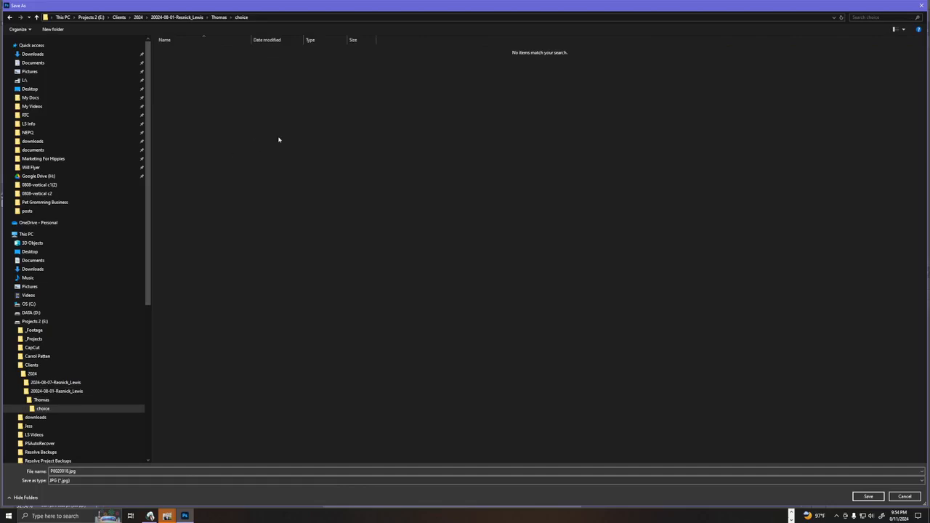
Create a folder named finished within the choice folder and open it.
{"action": "key", "text": "ctrl+shift+n"}
{"action": "type", "text": "ed"}
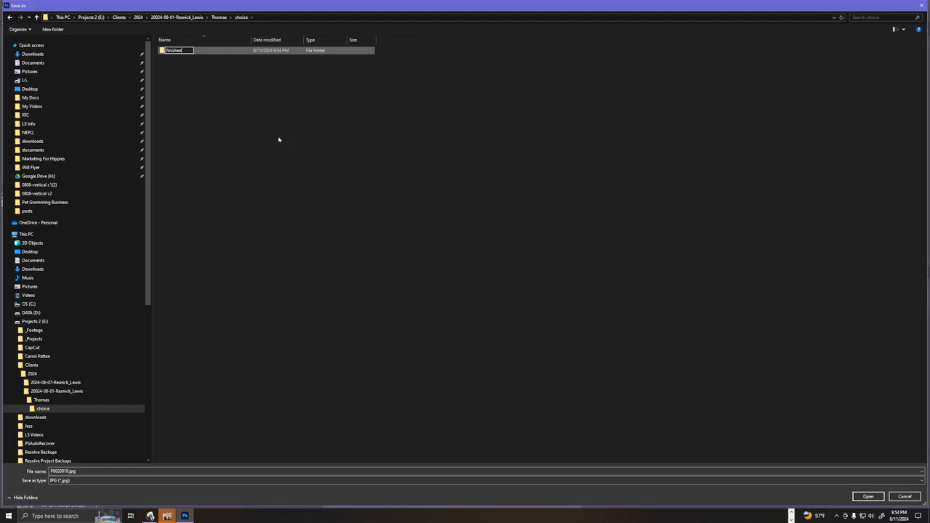
{"action": "key", "text": "Return"}
{"action": "key", "text": "Return"}
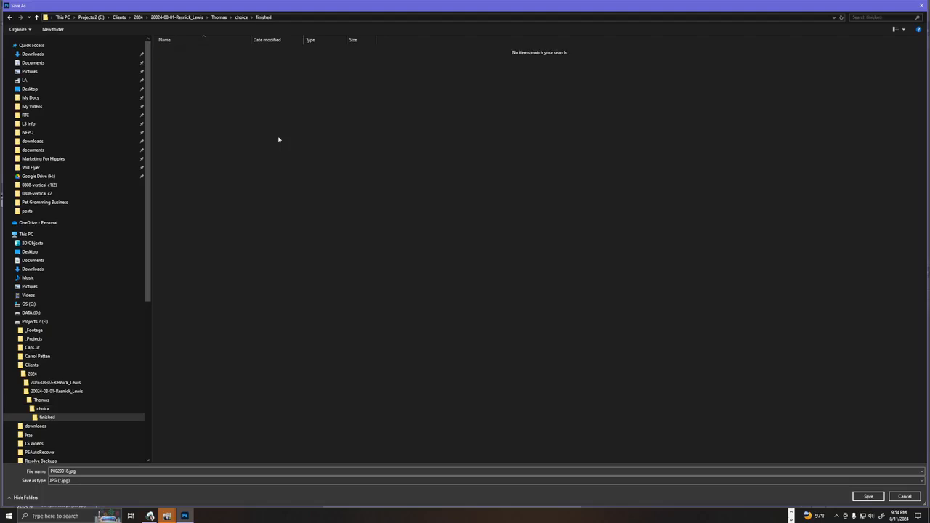
Save the export there as P8020018.jpg and close the grey-haired man's document, saving its changes.
{"action": "left_click", "coordinate": [868, 496]}
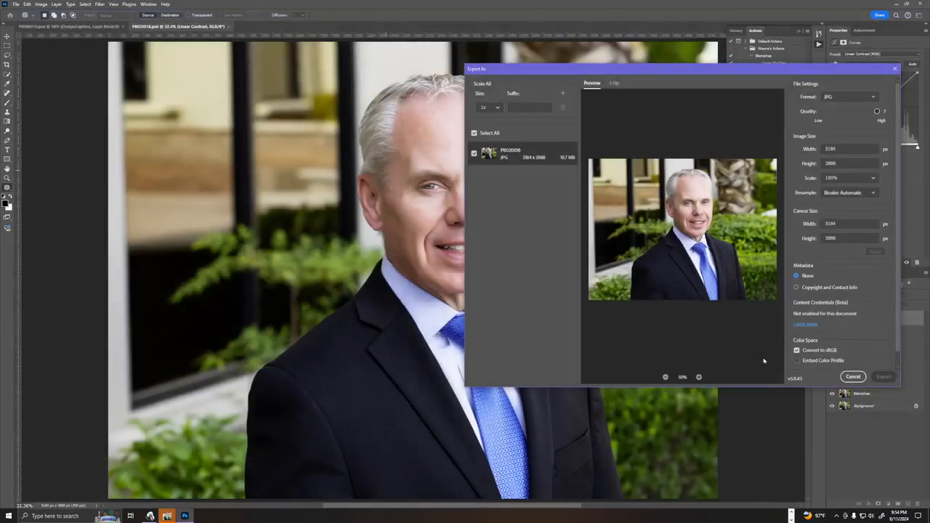
{"action": "left_click", "coordinate": [845, 375]}
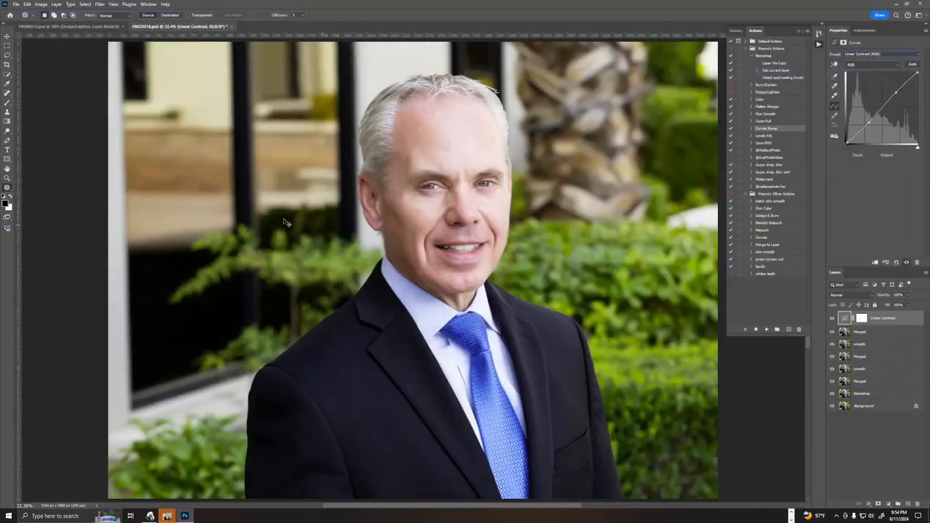
{"action": "key", "text": "ctrl+w"}
{"action": "left_click", "coordinate": [431, 187]}
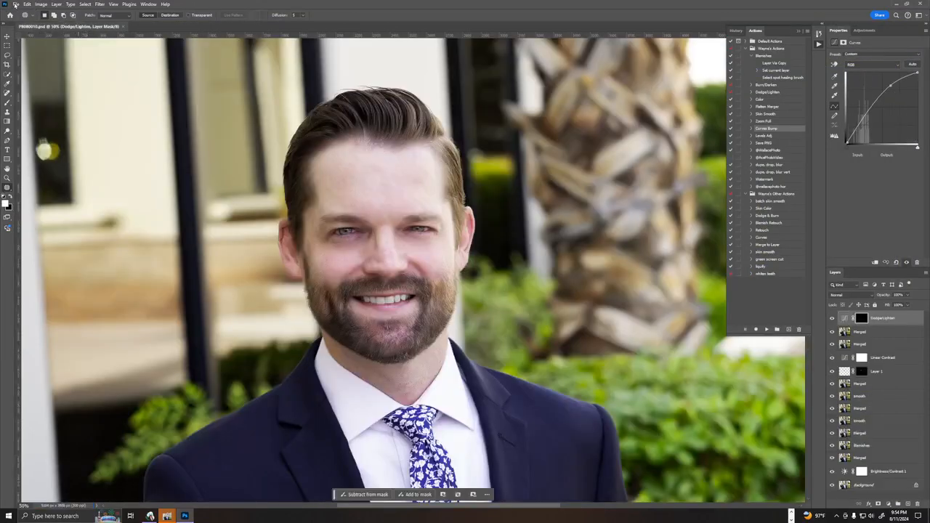
Export the bearded man's portrait as a full-size JPG at the highest quality with Export As.
{"action": "left_click", "coordinate": [15, 4]}
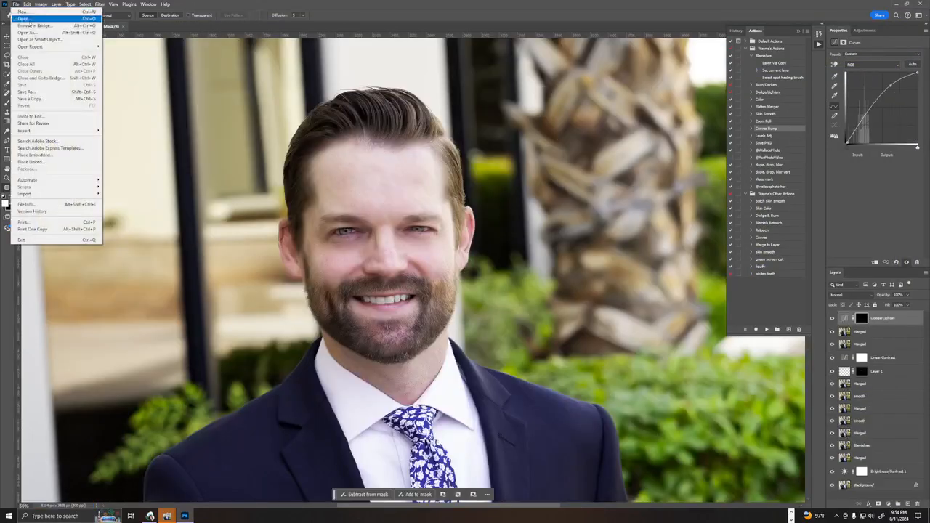
{"action": "mouse_move", "coordinate": [51, 132]}
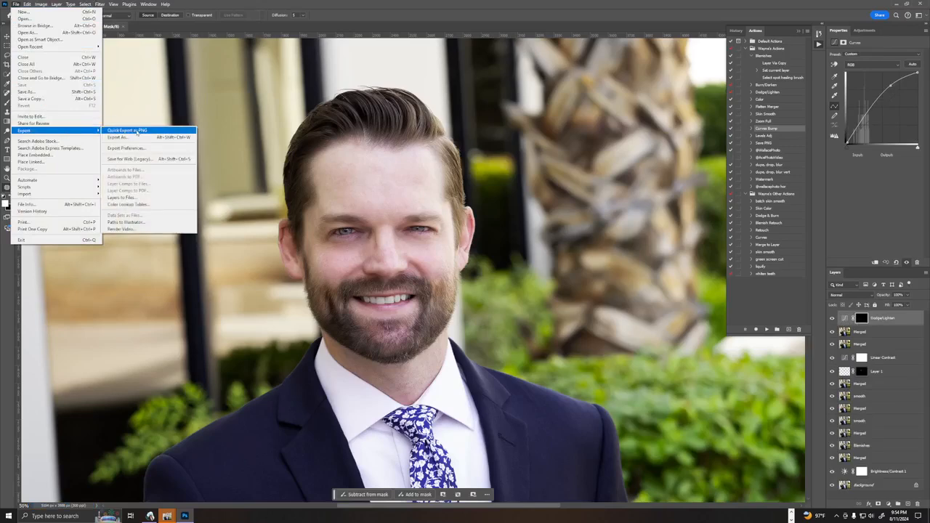
{"action": "left_click", "coordinate": [128, 136]}
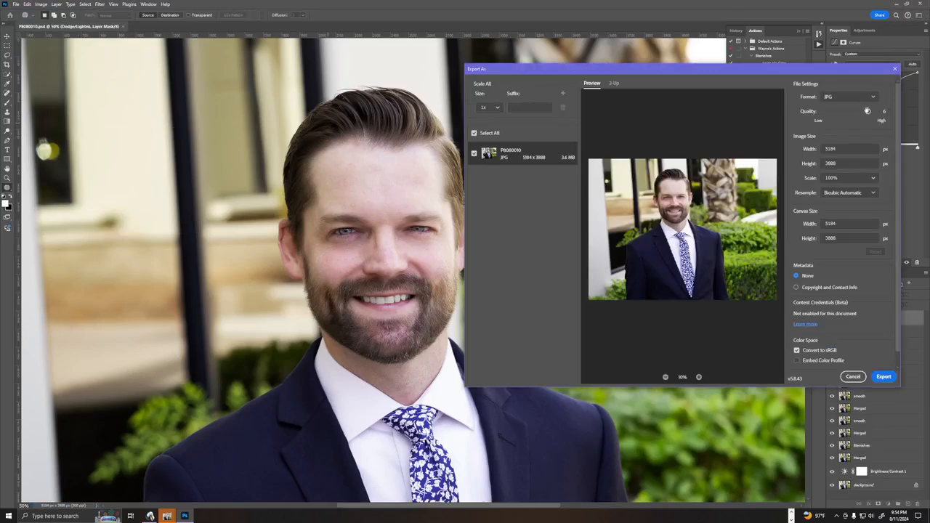
{"action": "left_click_drag", "start_coordinate": [868, 111], "coordinate": [908, 112]}
{"action": "left_click", "coordinate": [883, 377]}
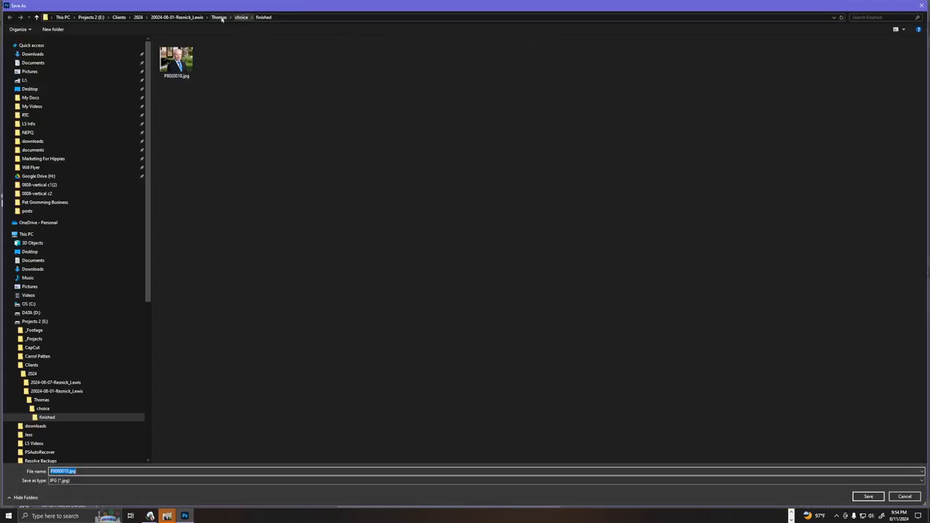
Browse to the choice folder within the 2024-08-07 client folder as the export location.
{"action": "left_click", "coordinate": [138, 17]}
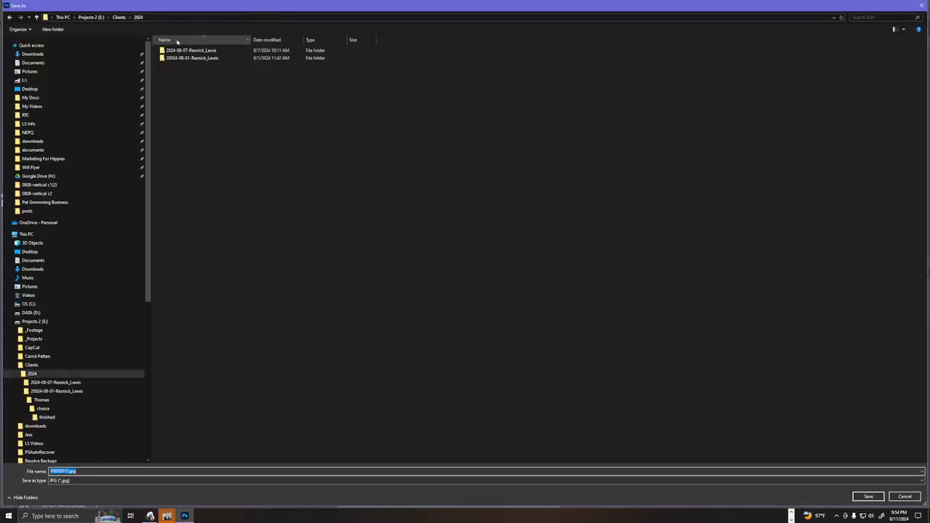
{"action": "double_click", "coordinate": [191, 59]}
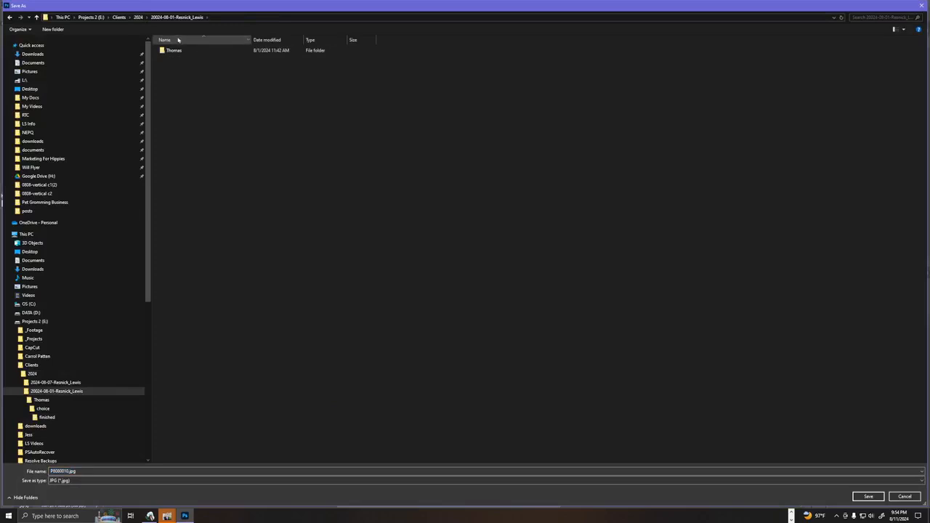
{"action": "left_click", "coordinate": [138, 16]}
{"action": "left_click", "coordinate": [194, 51]}
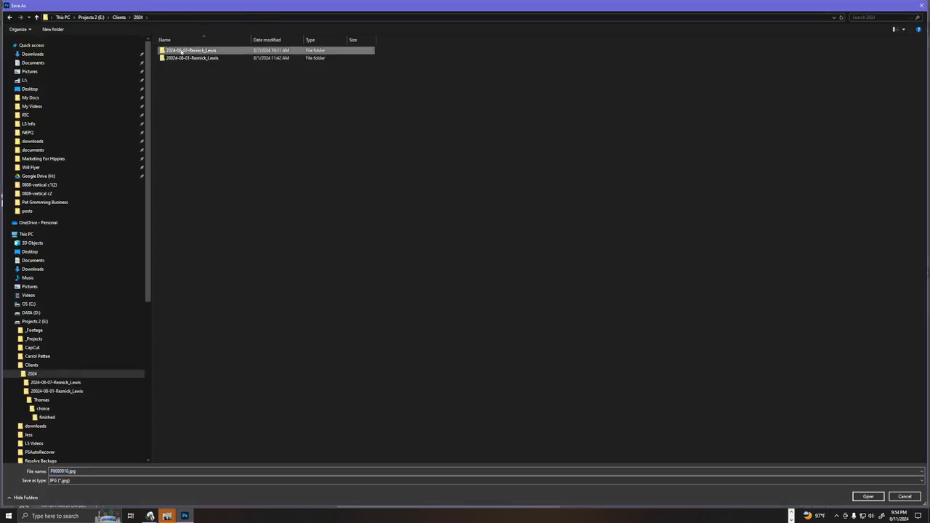
{"action": "double_click", "coordinate": [194, 52]}
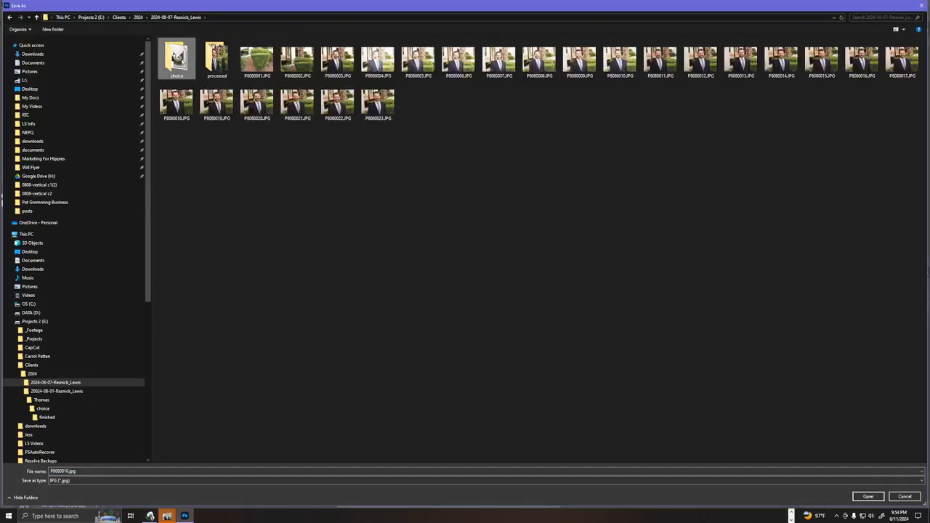
{"action": "double_click", "coordinate": [176, 59]}
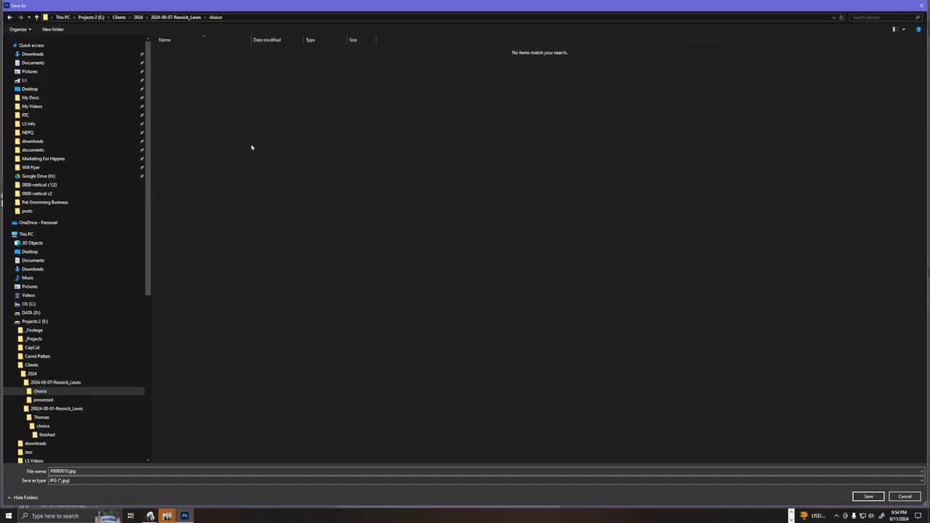
Create a folder named finished in the 2024-08-07 client's choice folder and open it.
{"action": "key", "text": "ctrl+shift+n"}
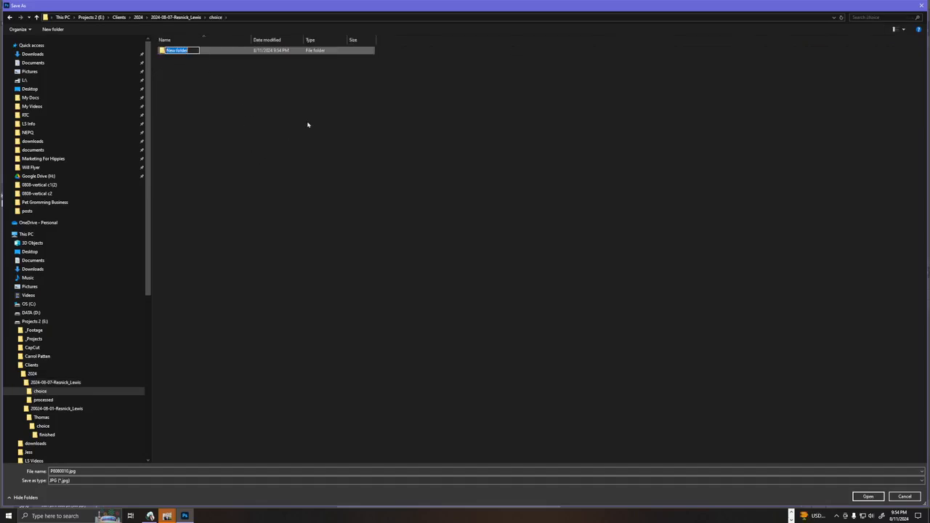
{"action": "type", "text": "E"}
{"action": "type", "text": "inished"}
{"action": "key", "text": "Return"}
{"action": "key", "text": "Return"}
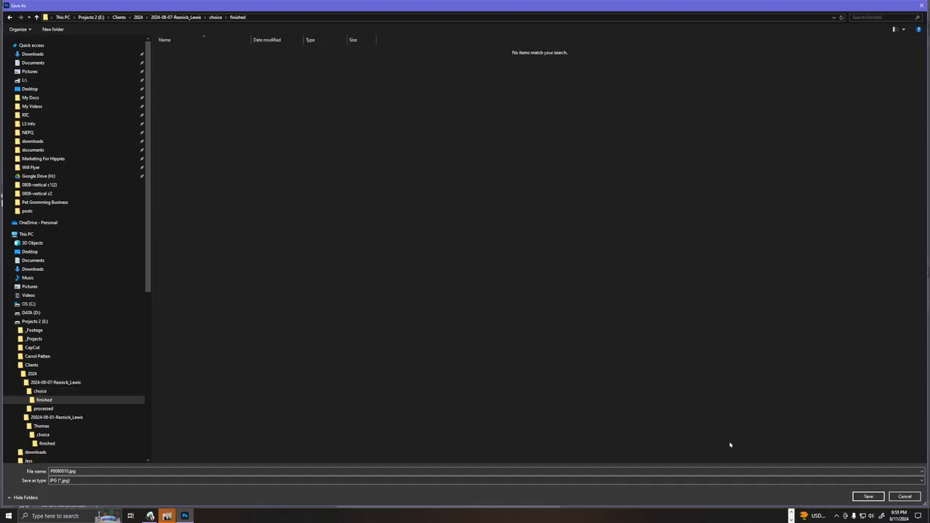
Save the export there as P8080010.jpg and close the bearded man's document, saving its changes.
{"action": "left_click", "coordinate": [868, 497]}
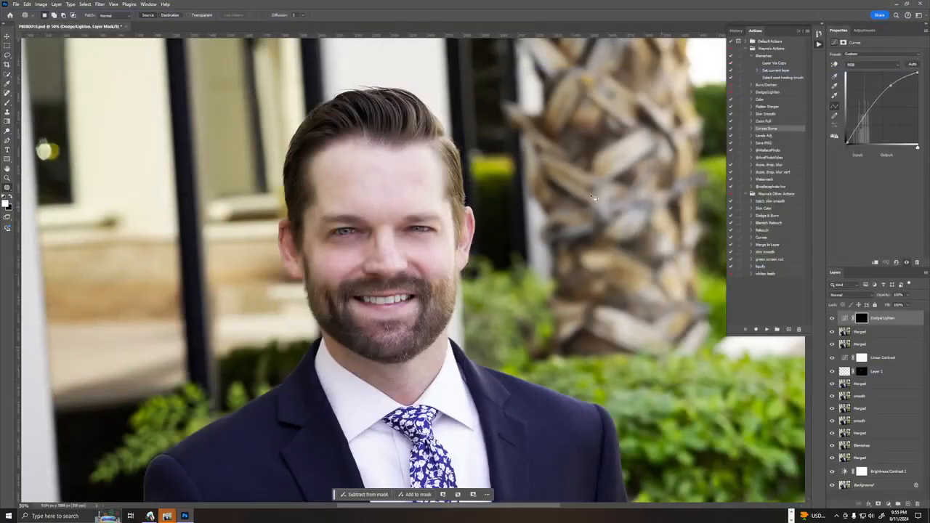
{"action": "key", "text": "ctrl+w"}
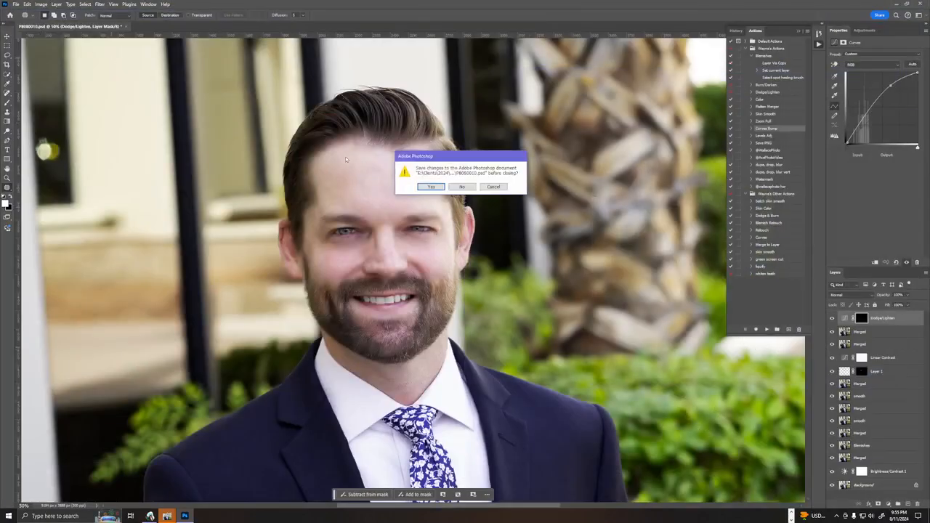
{"action": "left_click", "coordinate": [431, 187]}
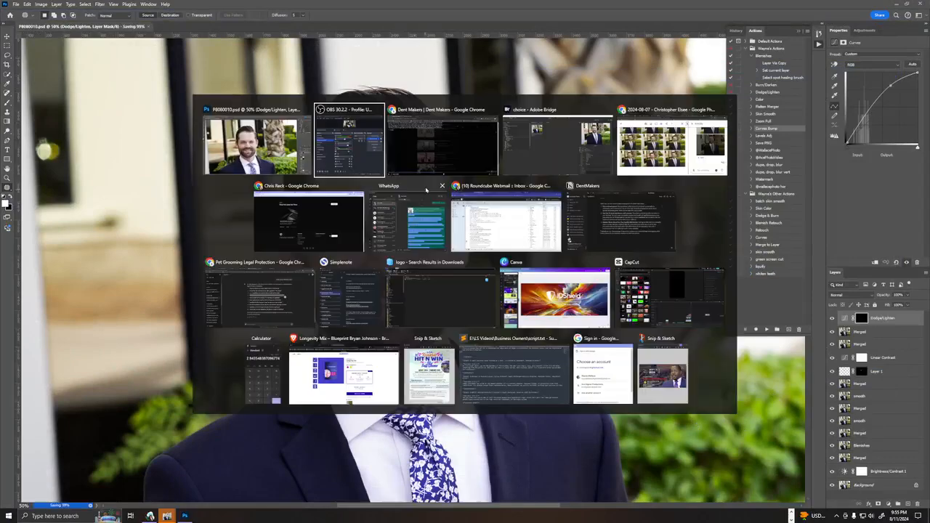
Switch to Adobe Bridge, duplicate P8080010.jpg in the finished folder and open the copy in Photoshop.
{"action": "key", "text": "super+Tab"}
{"action": "left_click", "coordinate": [558, 146]}
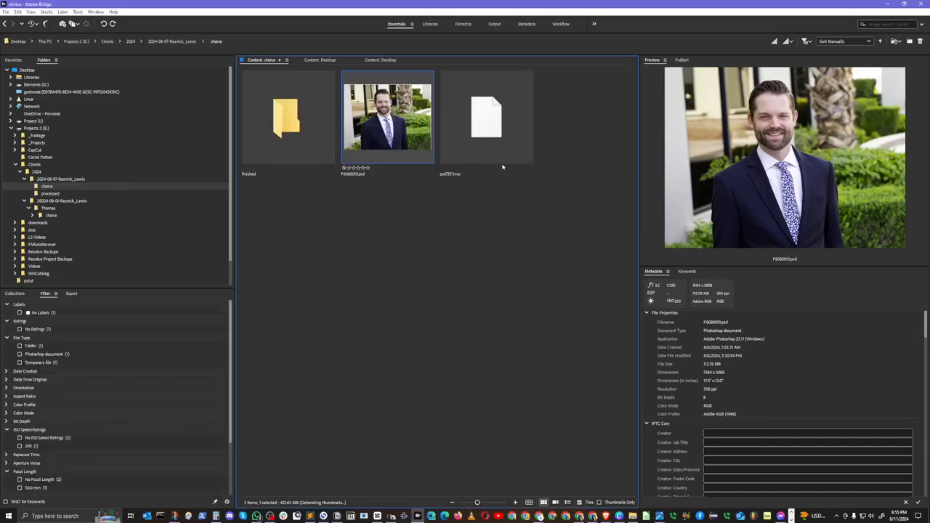
{"action": "double_click", "coordinate": [286, 120]}
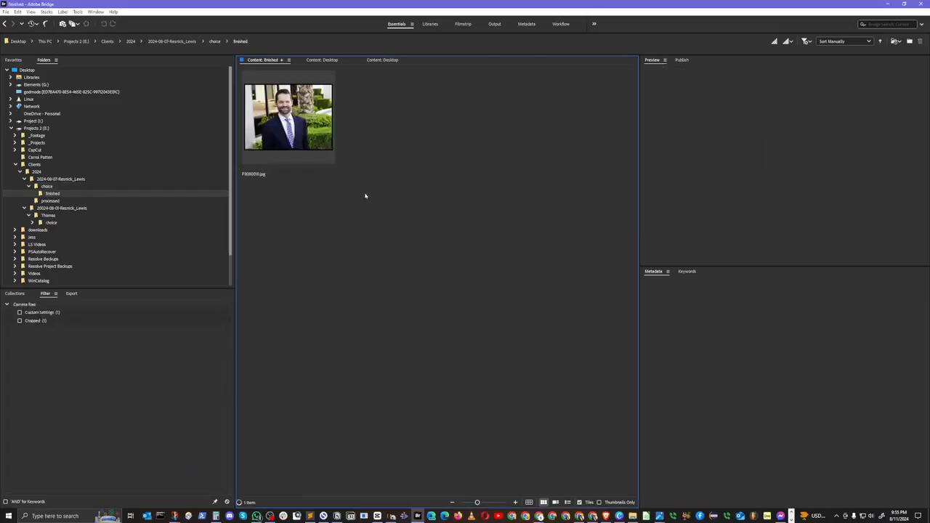
{"action": "left_click", "coordinate": [323, 144]}
{"action": "key", "text": "ctrl+d"}
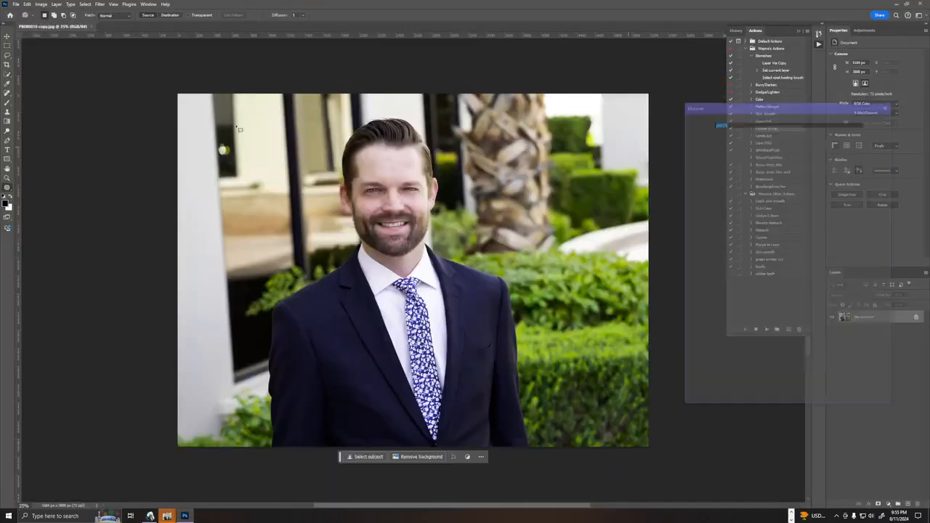
Crop the bearded man's P8080010 copy.jpg to 4:5 around his head and chest, about 2378 × 2973 px.
{"action": "key", "text": "c"}
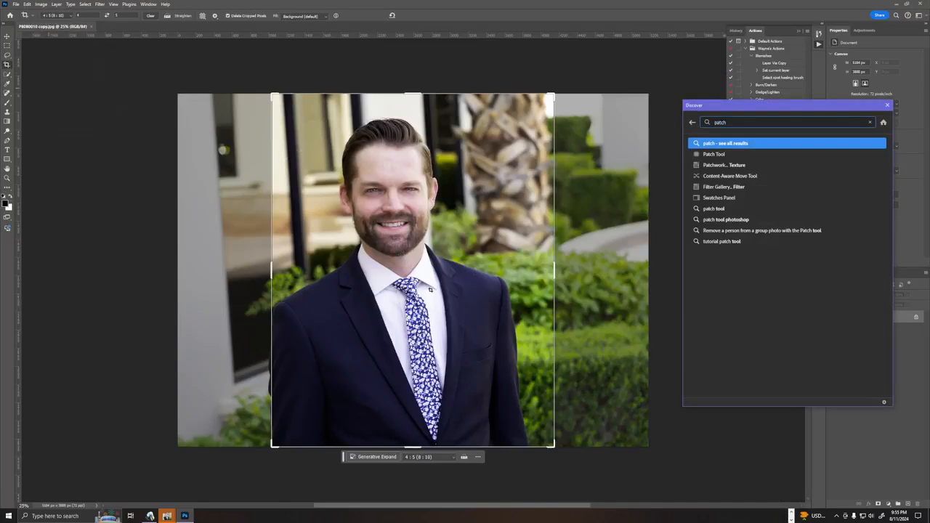
{"action": "mouse_move", "coordinate": [431, 289]}
{"action": "left_mouse_down"}
{"action": "mouse_move", "coordinate": [456, 285]}
{"action": "mouse_move", "coordinate": [448, 287]}
{"action": "left_mouse_up"}
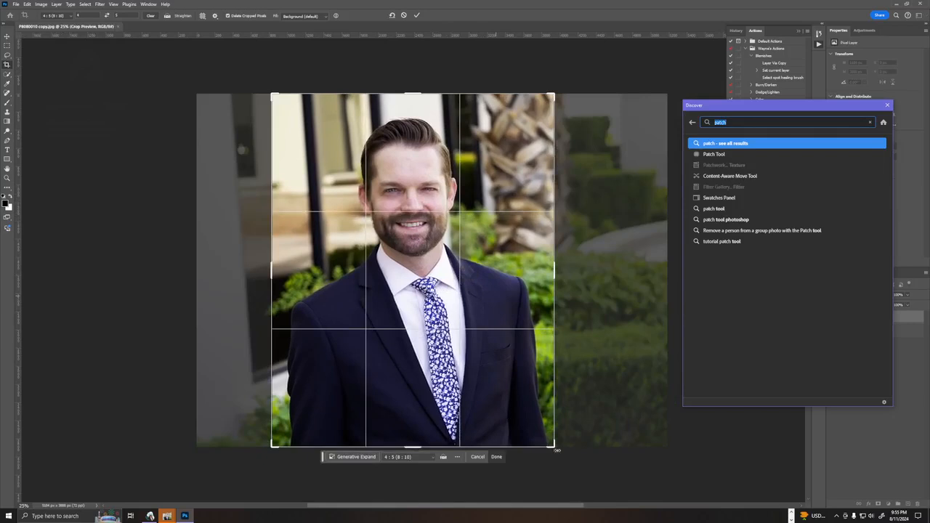
{"action": "left_click_drag", "start_coordinate": [557, 450], "coordinate": [520, 402]}
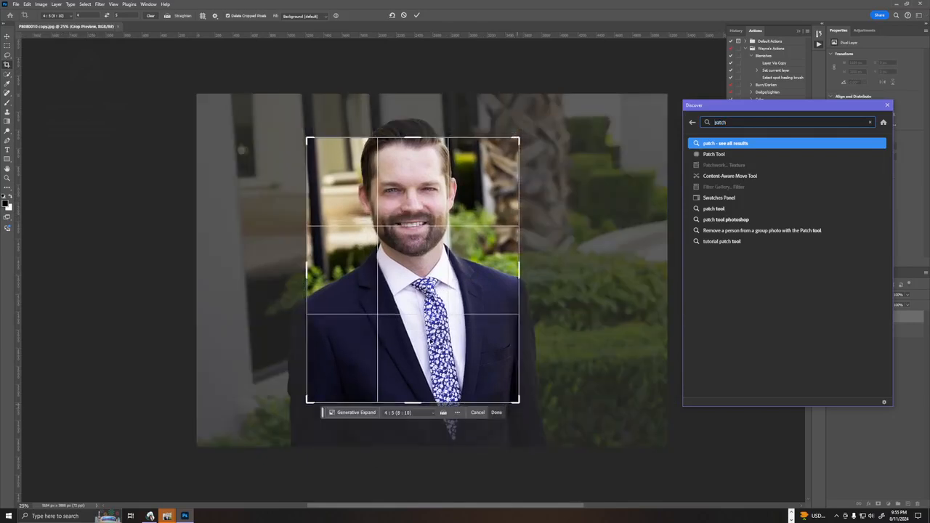
{"action": "left_click_drag", "start_coordinate": [403, 287], "coordinate": [428, 348]}
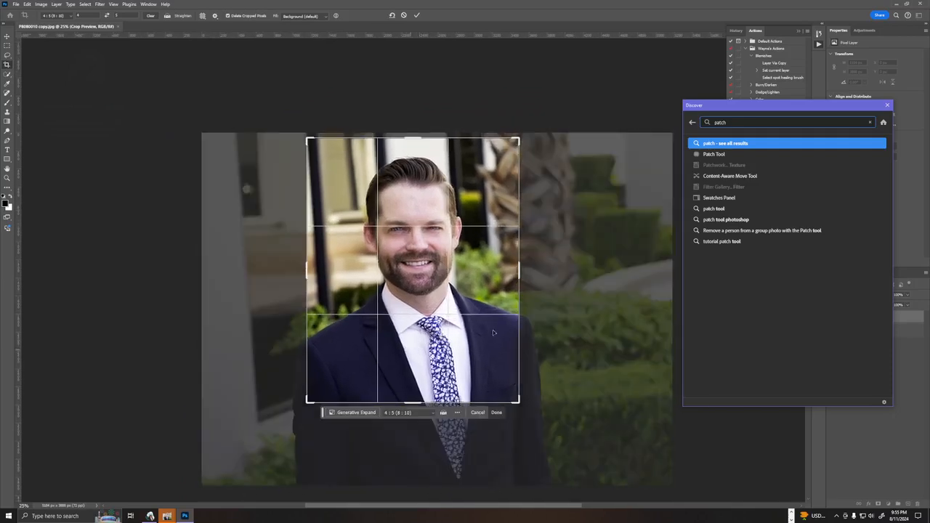
{"action": "left_click_drag", "start_coordinate": [409, 134], "coordinate": [411, 132]}
{"action": "left_click_drag", "start_coordinate": [429, 239], "coordinate": [416, 235]}
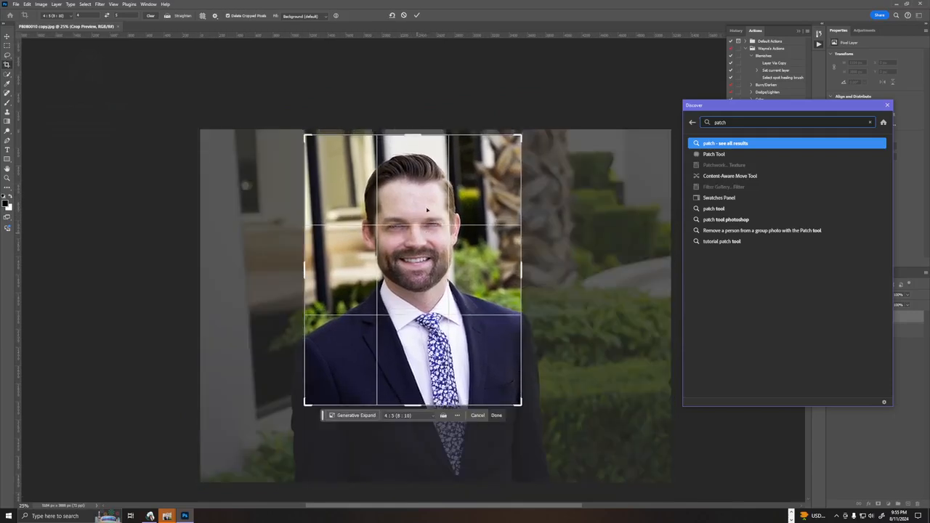
{"action": "left_click", "coordinate": [417, 15]}
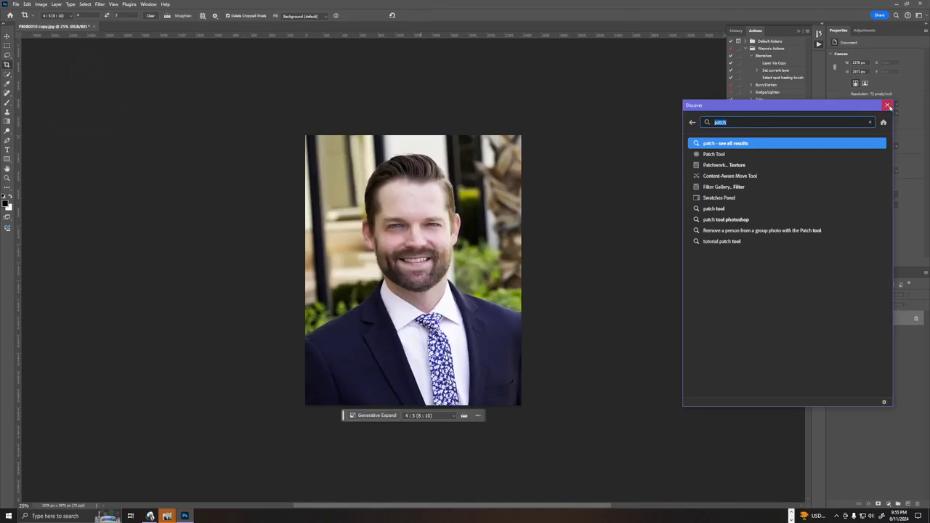
Dismiss the Discover window, save and close P8080010 copy.jpg at JPEG quality 12, and dismiss the What's new notice.
{"action": "left_click", "coordinate": [887, 105]}
{"action": "key", "text": "ctrl+w"}
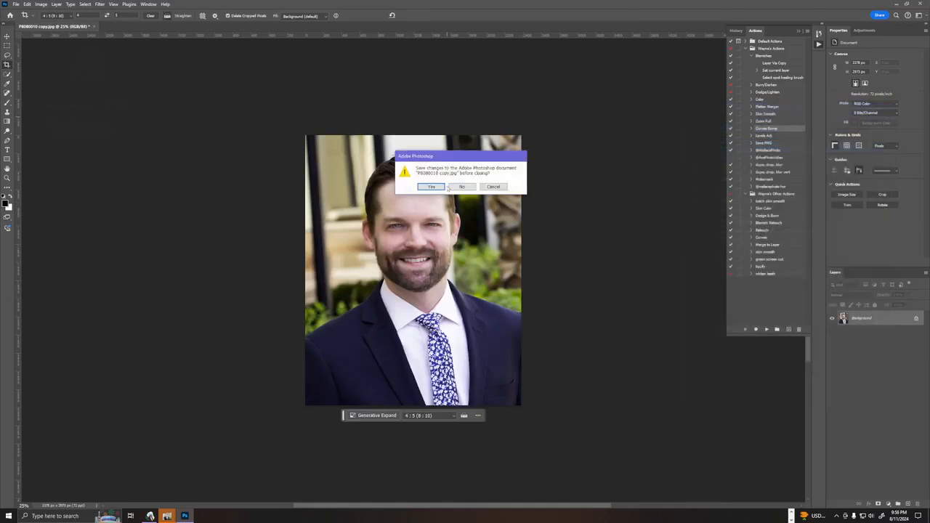
{"action": "left_click", "coordinate": [442, 187]}
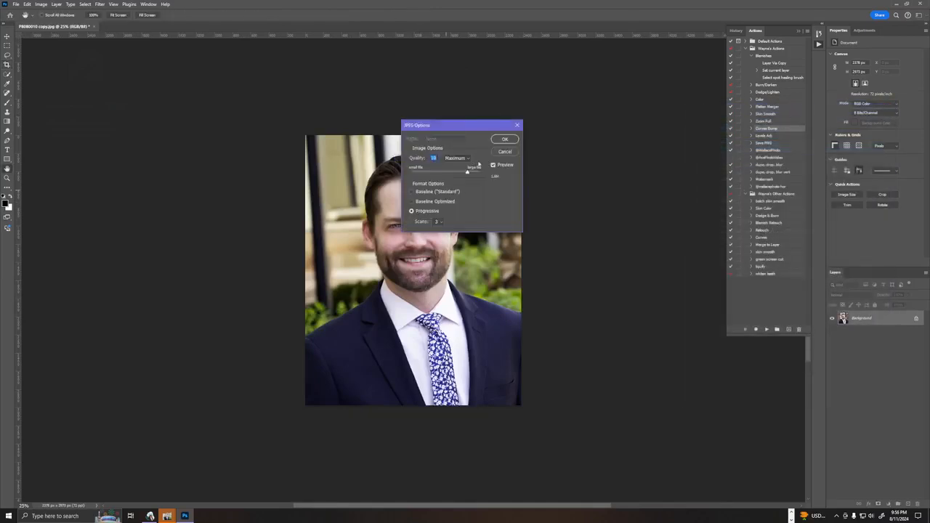
{"action": "left_click_drag", "start_coordinate": [471, 172], "coordinate": [471, 173]}
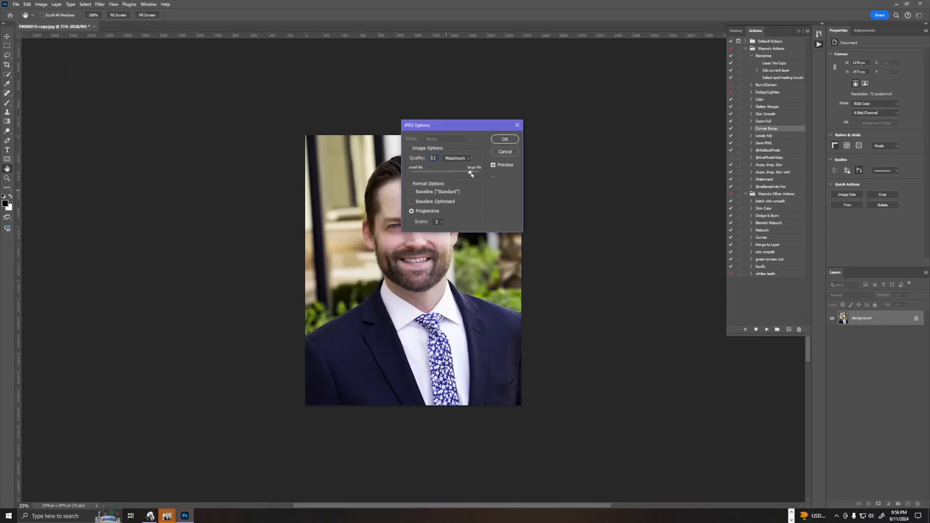
{"action": "left_click", "coordinate": [507, 139]}
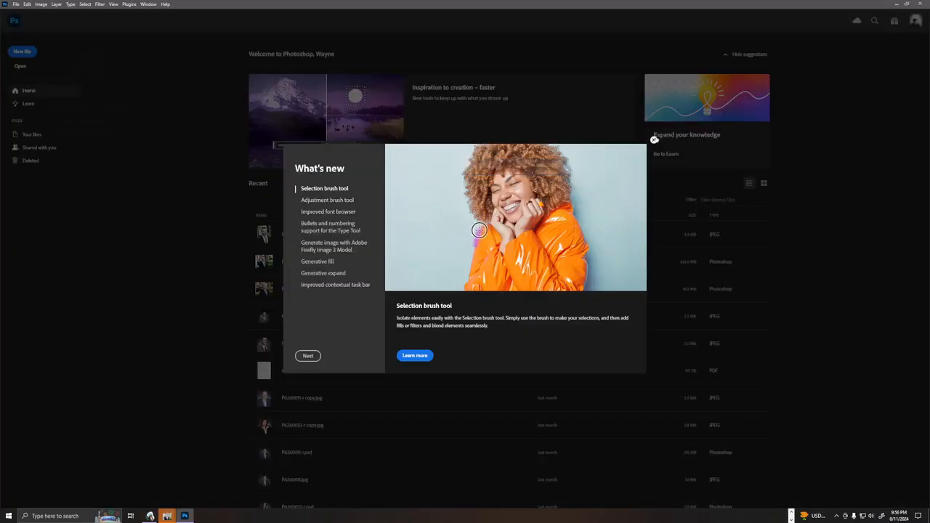
{"action": "left_click", "coordinate": [653, 139]}
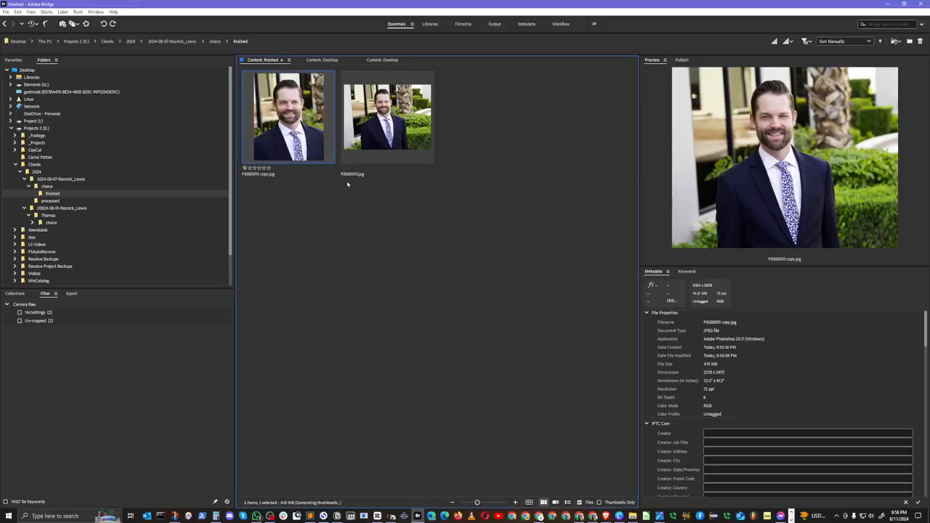
Switch to Adobe Bridge and browse to the finished folder inside the choice folder of the 20024-08-01 client folder.
{"action": "left_click", "coordinate": [219, 41]}
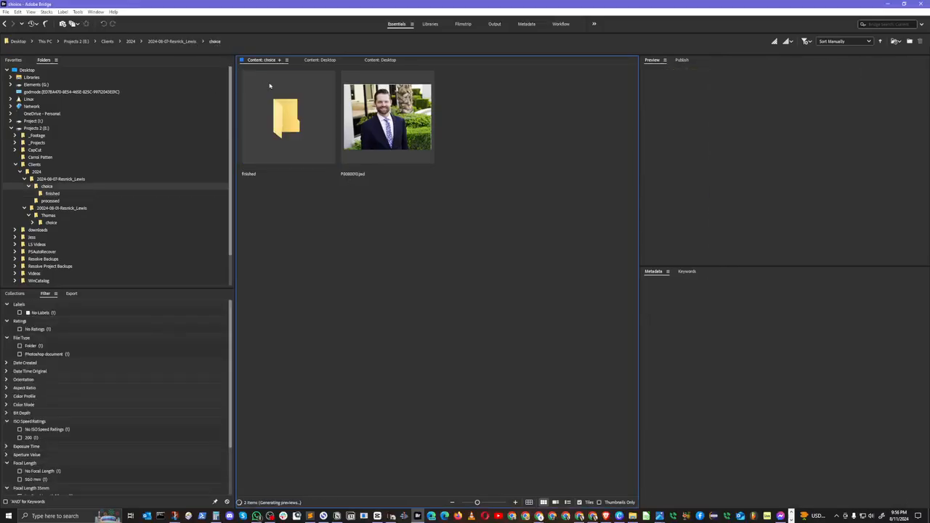
{"action": "left_click", "coordinate": [178, 42]}
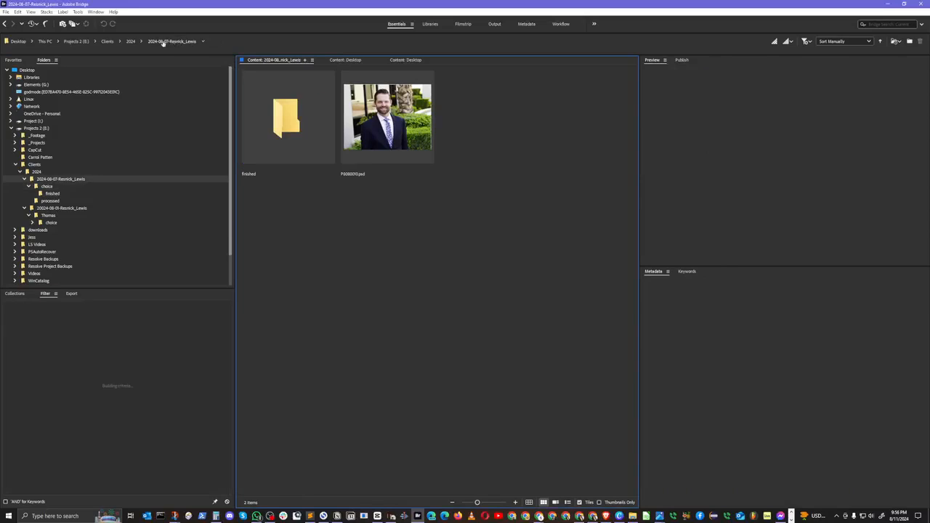
{"action": "left_click", "coordinate": [133, 42]}
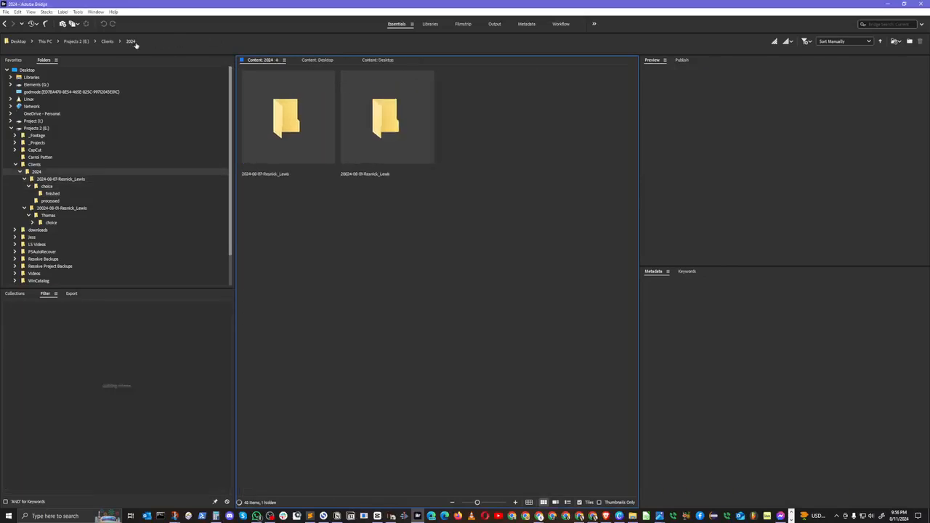
{"action": "double_click", "coordinate": [385, 125]}
{"action": "double_click", "coordinate": [295, 123]}
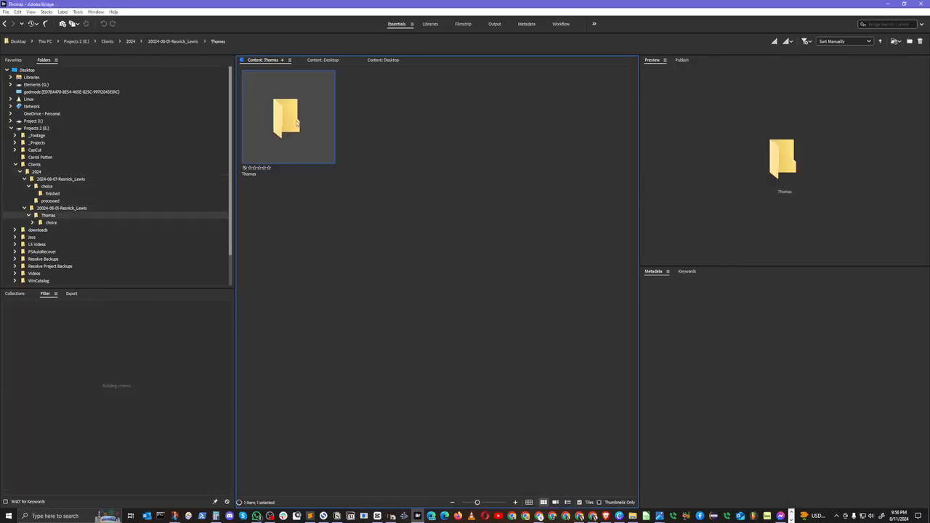
{"action": "double_click", "coordinate": [297, 122]}
{"action": "double_click", "coordinate": [297, 121]}
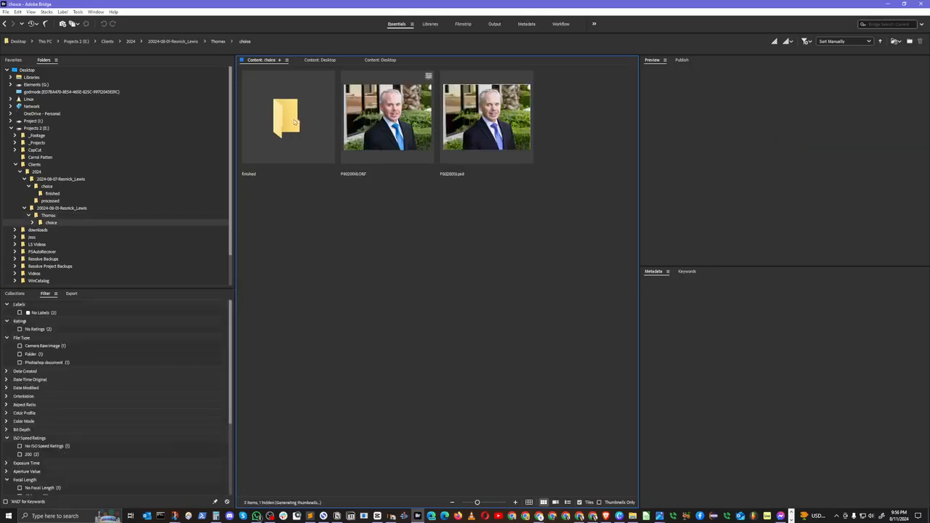
Duplicate P8020018.jpg in the finished folder and open the copy in Photoshop.
{"action": "left_click_drag", "start_coordinate": [396, 164], "coordinate": [329, 123]}
{"action": "key", "text": "ctrl+d"}
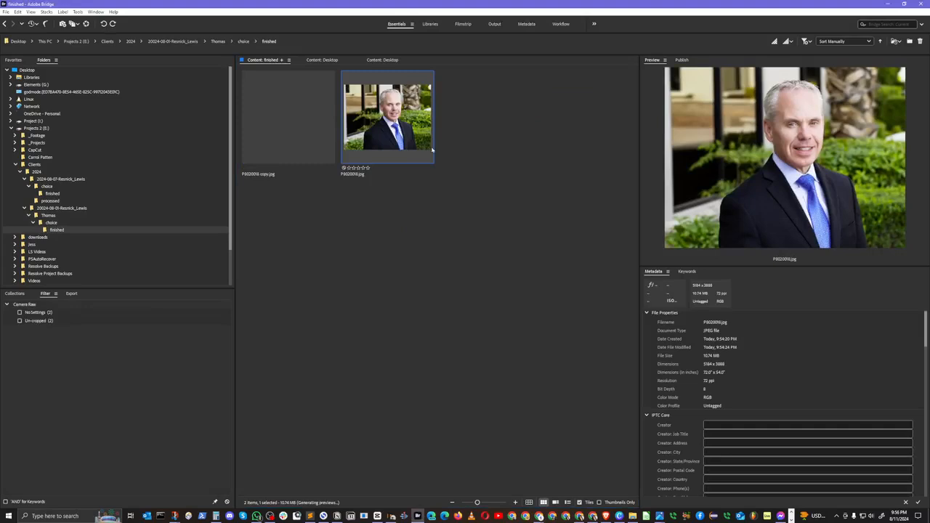
{"action": "left_click", "coordinate": [437, 216]}
{"action": "left_click", "coordinate": [300, 141]}
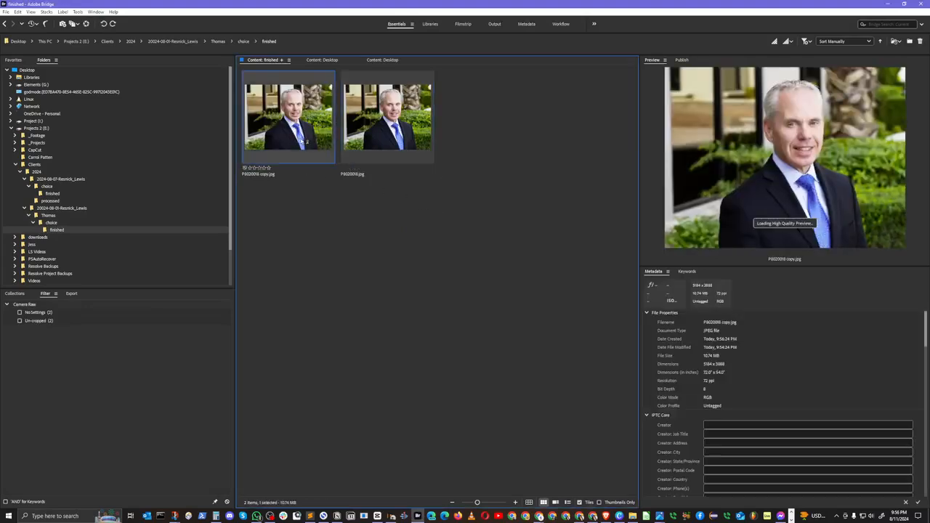
{"action": "double_click", "coordinate": [294, 143]}
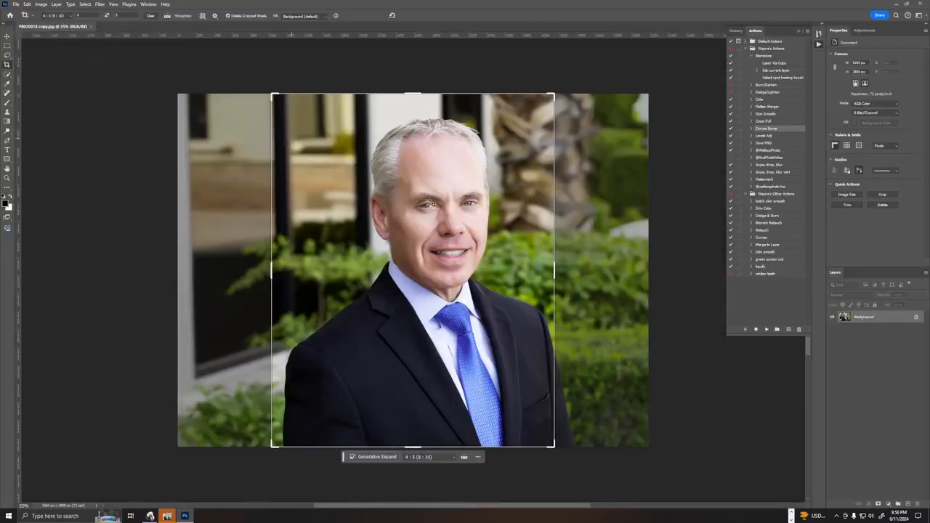
Crop the gray-haired man's P8020018 copy.jpg to 4:5 around his head and chest, about 2828 × 3536 px.
{"action": "left_click_drag", "start_coordinate": [433, 203], "coordinate": [407, 226]}
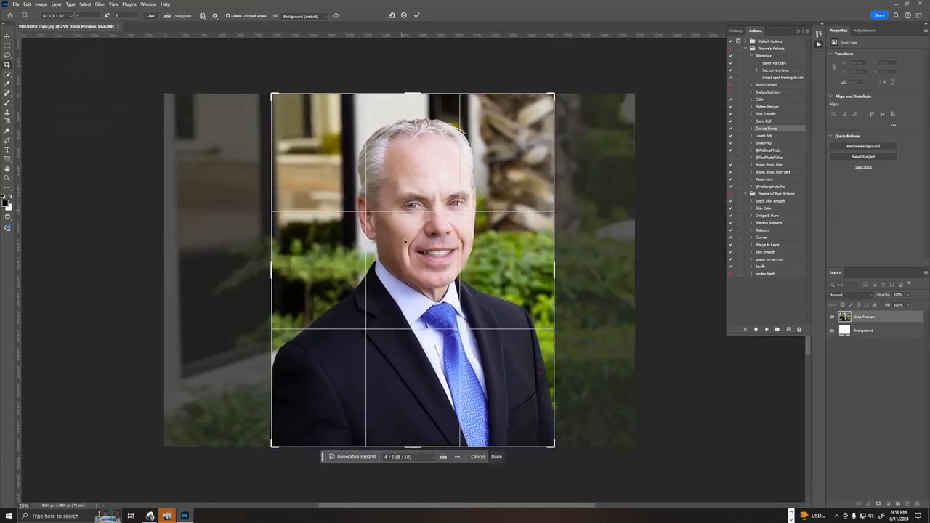
{"action": "left_click_drag", "start_coordinate": [413, 450], "coordinate": [389, 398]}
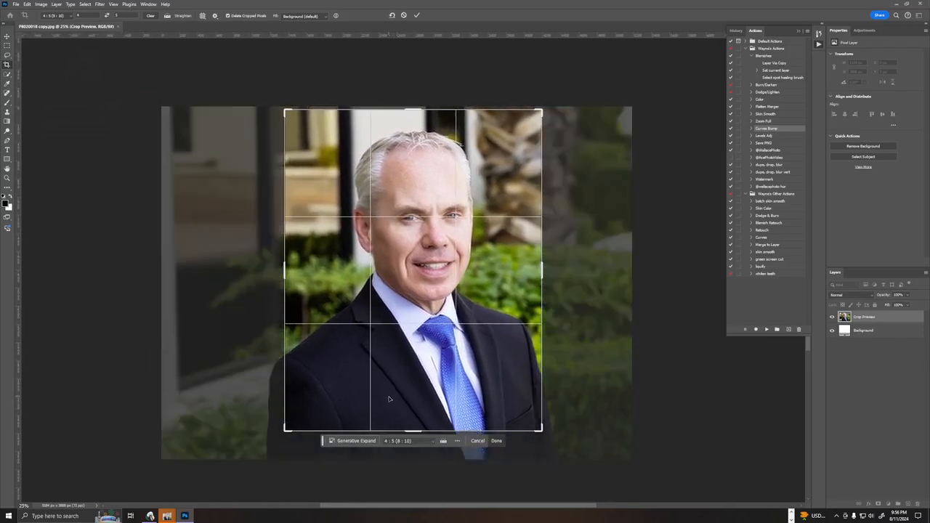
{"action": "left_click", "coordinate": [417, 15]}
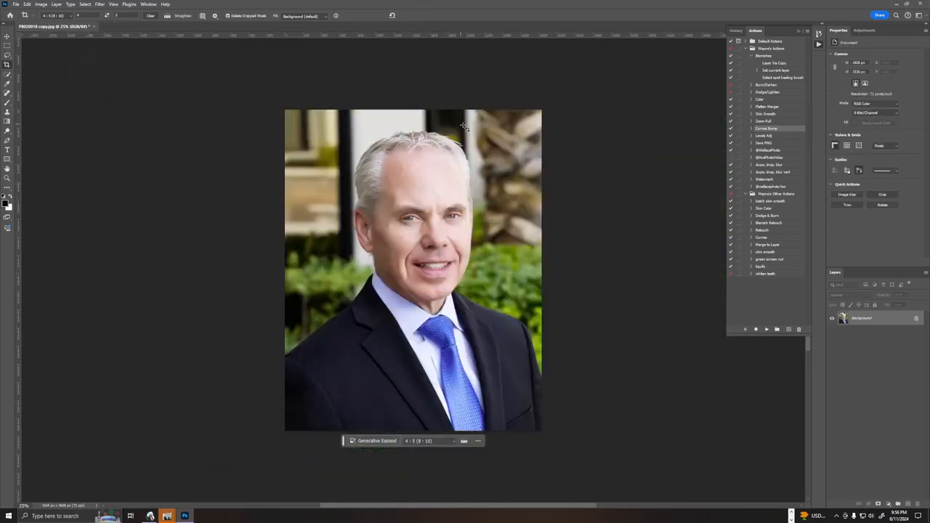
Close P8020018 copy.jpg, saving its crop as a progressive JPEG at maximum quality 12.
{"action": "key", "text": "ctrl+w"}
{"action": "right_click", "coordinate": [436, 215]}
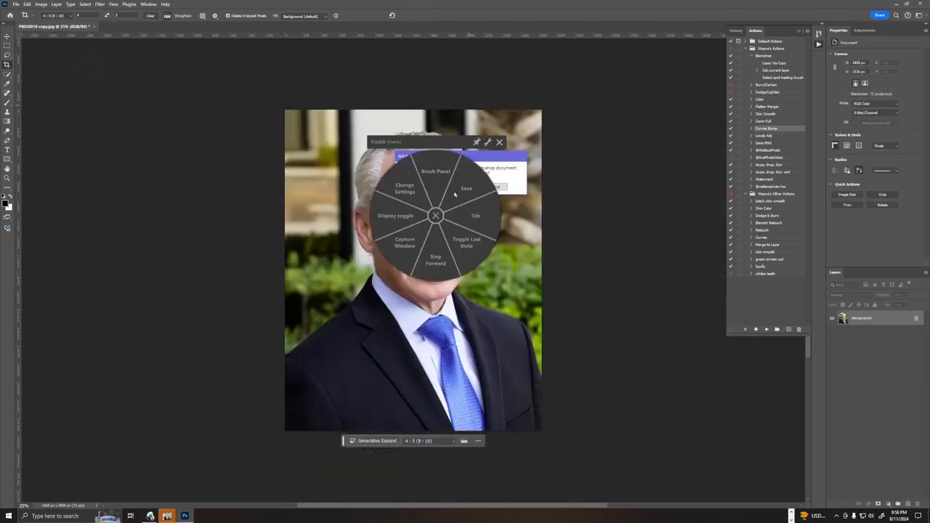
{"action": "left_click", "coordinate": [501, 142]}
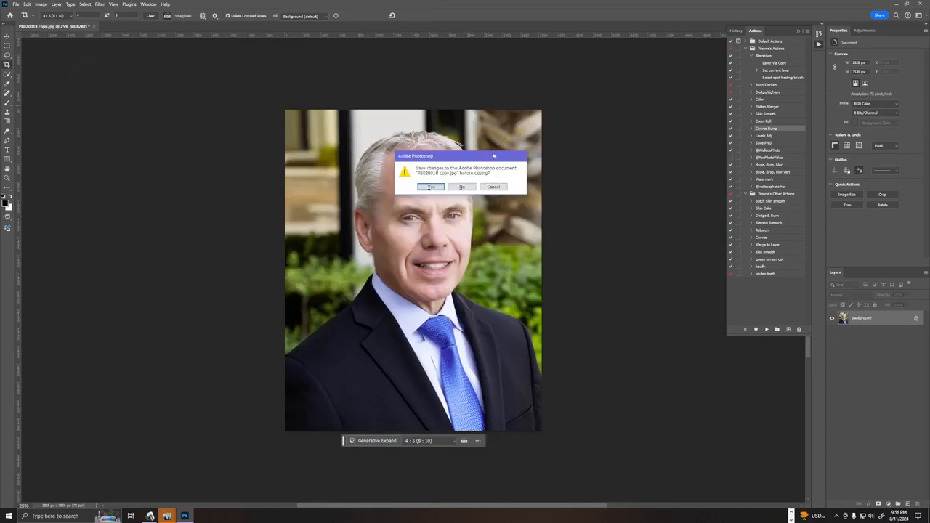
{"action": "left_click", "coordinate": [431, 187]}
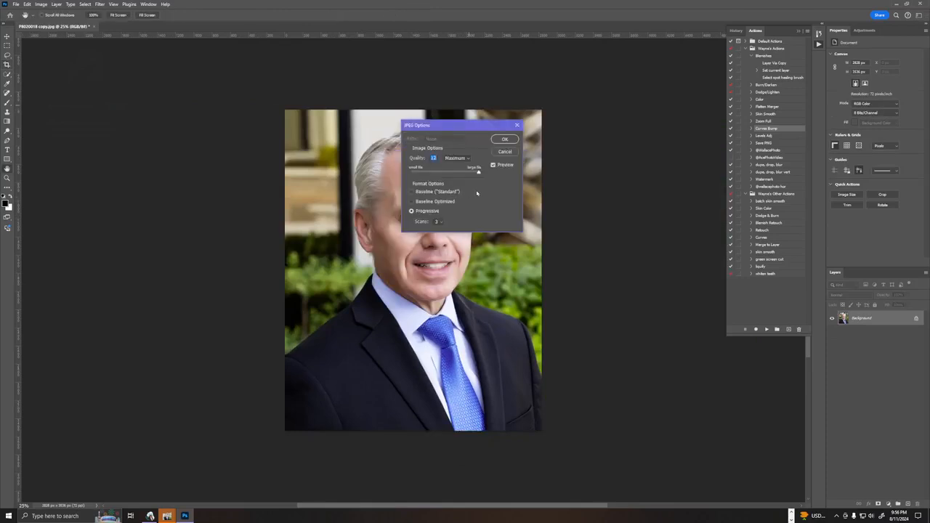
{"action": "left_click", "coordinate": [504, 140]}
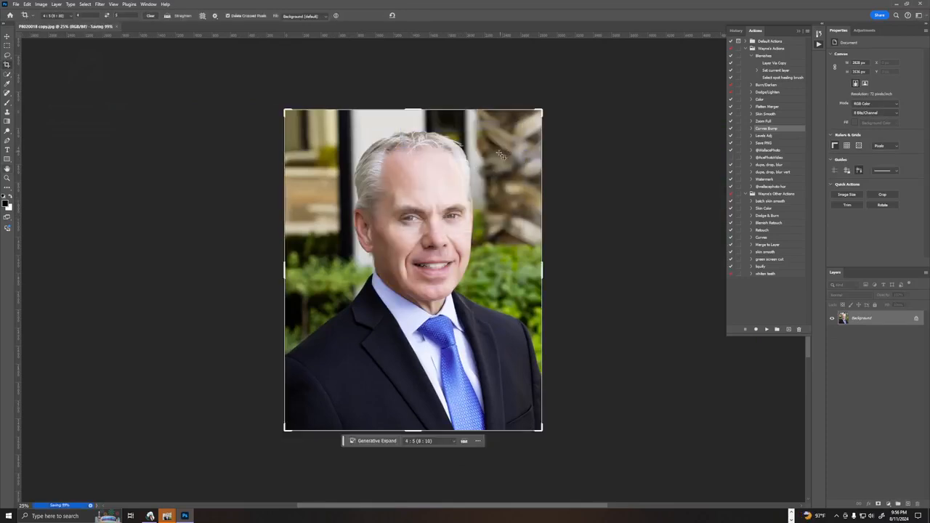